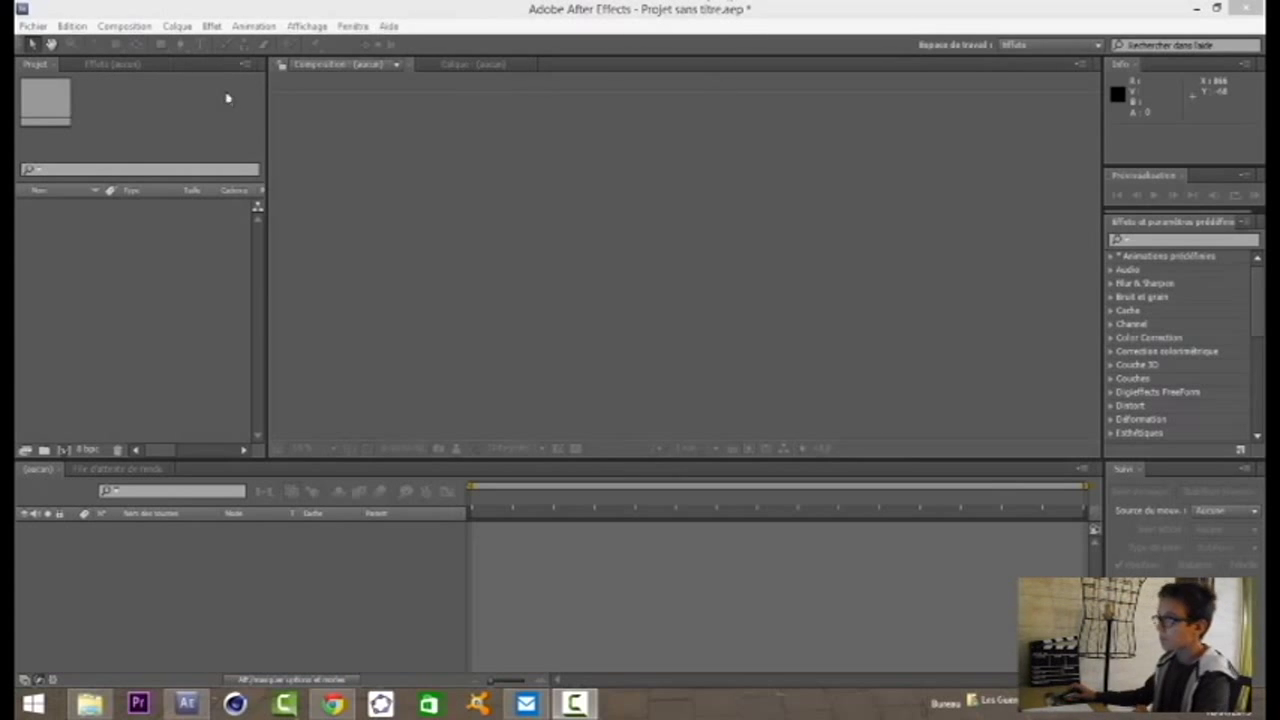
# Try the File > Import dialog and the Project panel's context menu, closing both without importing.
pyautogui.click(536, 261)
pyautogui.click(128, 312)
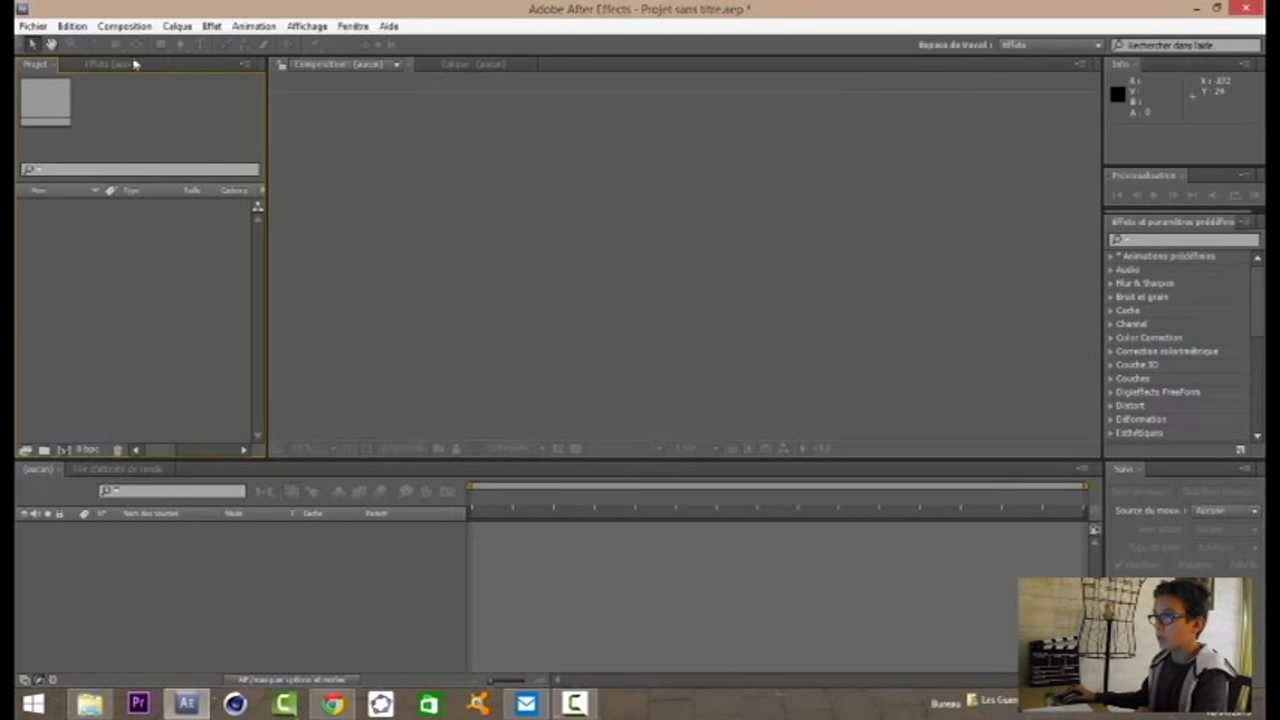
pyautogui.click(29, 28)
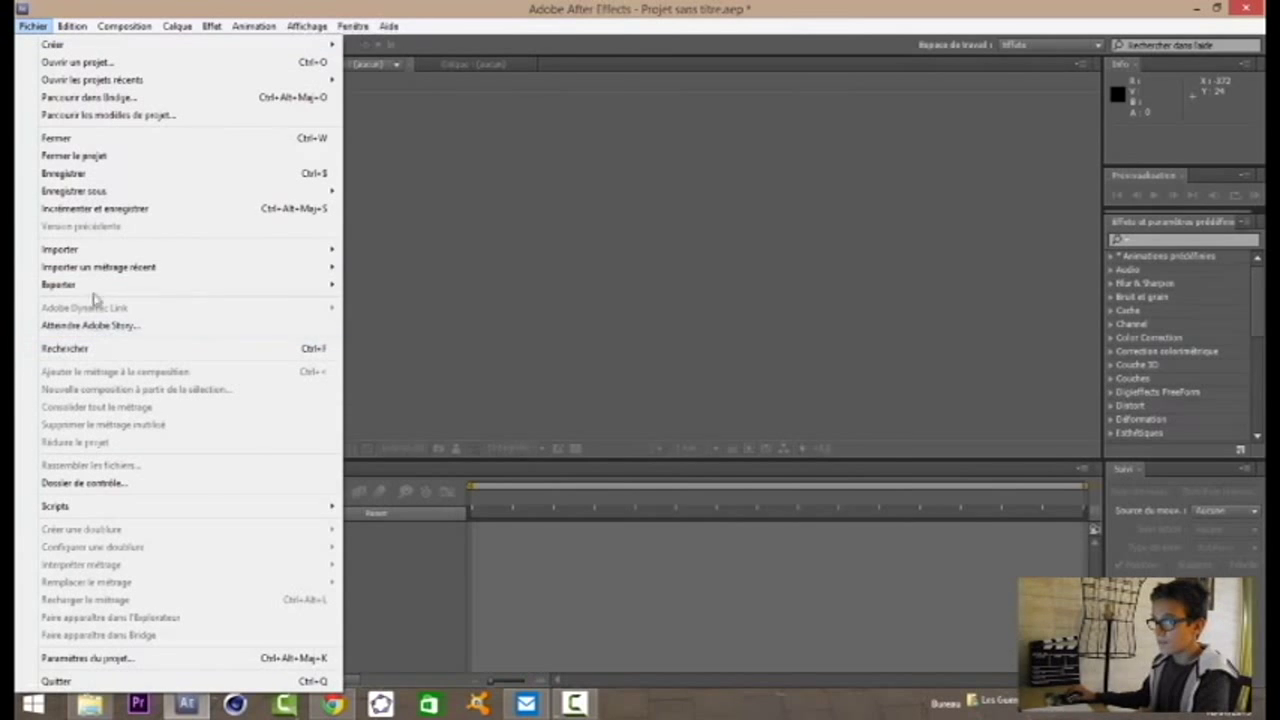
pyautogui.moveTo(108, 252)
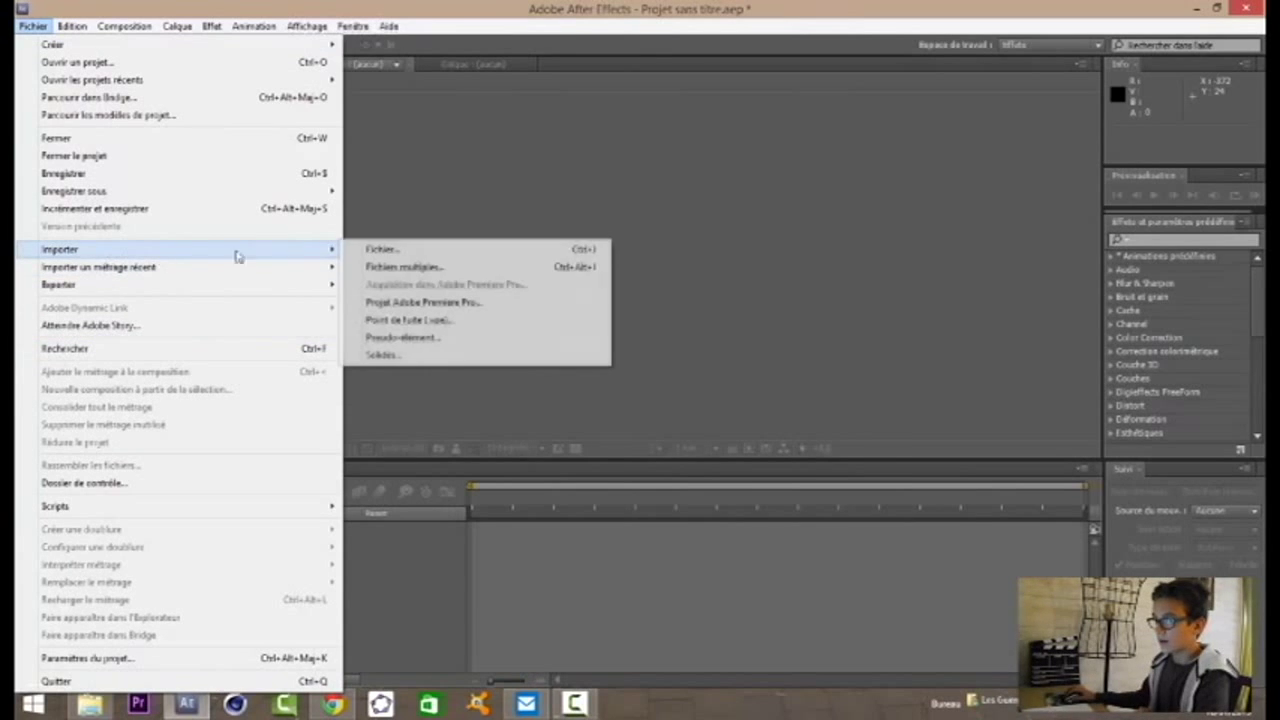
pyautogui.click(382, 252)
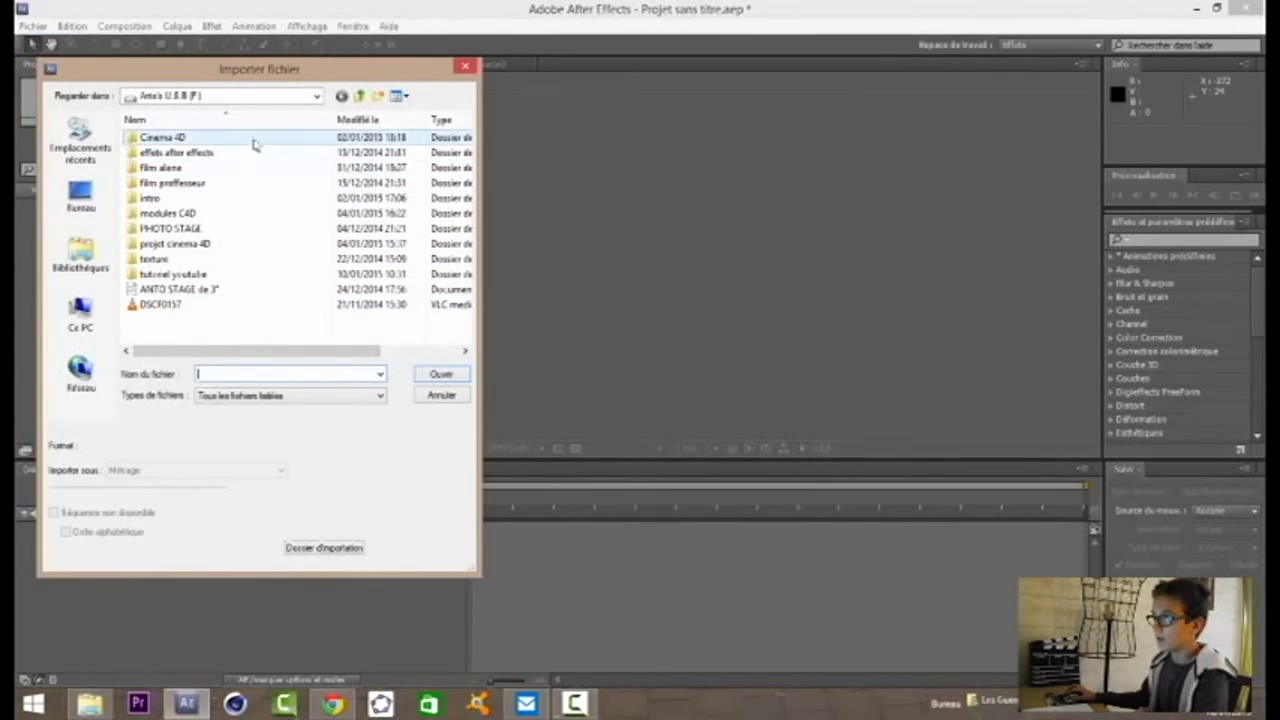
pyautogui.click(465, 66)
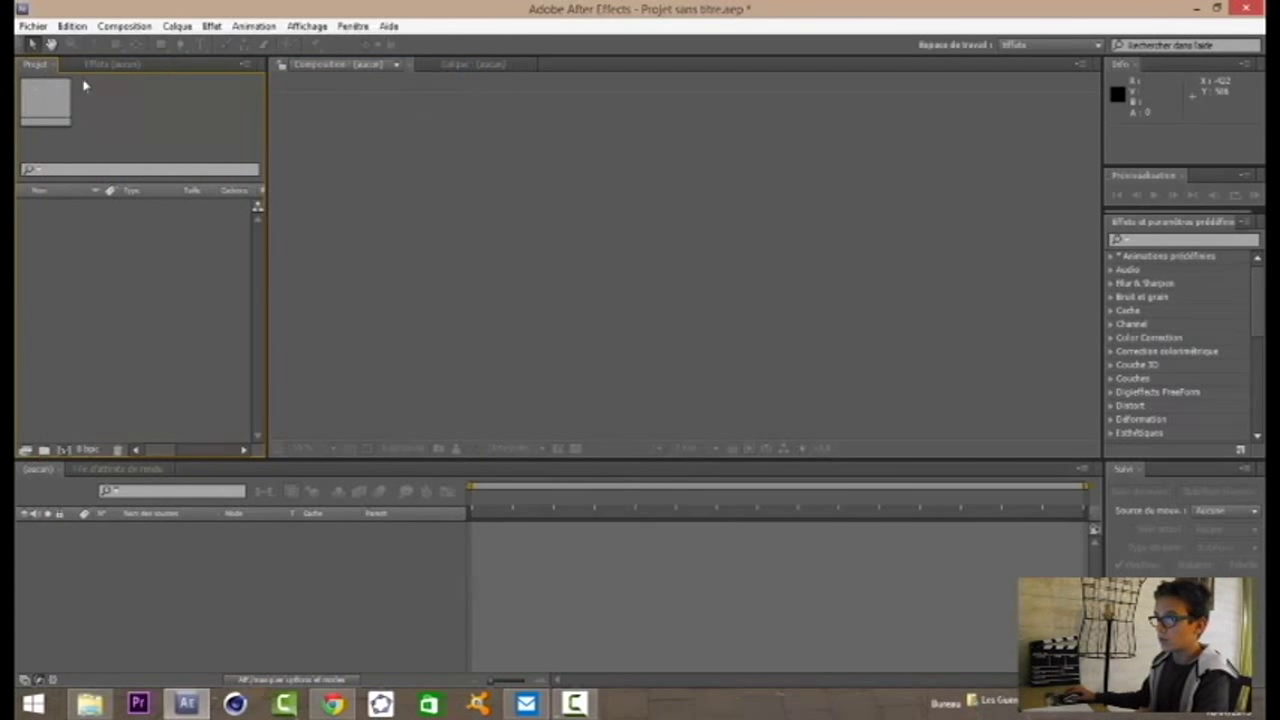
pyautogui.rightClick(100, 301)
pyautogui.moveTo(185, 360)
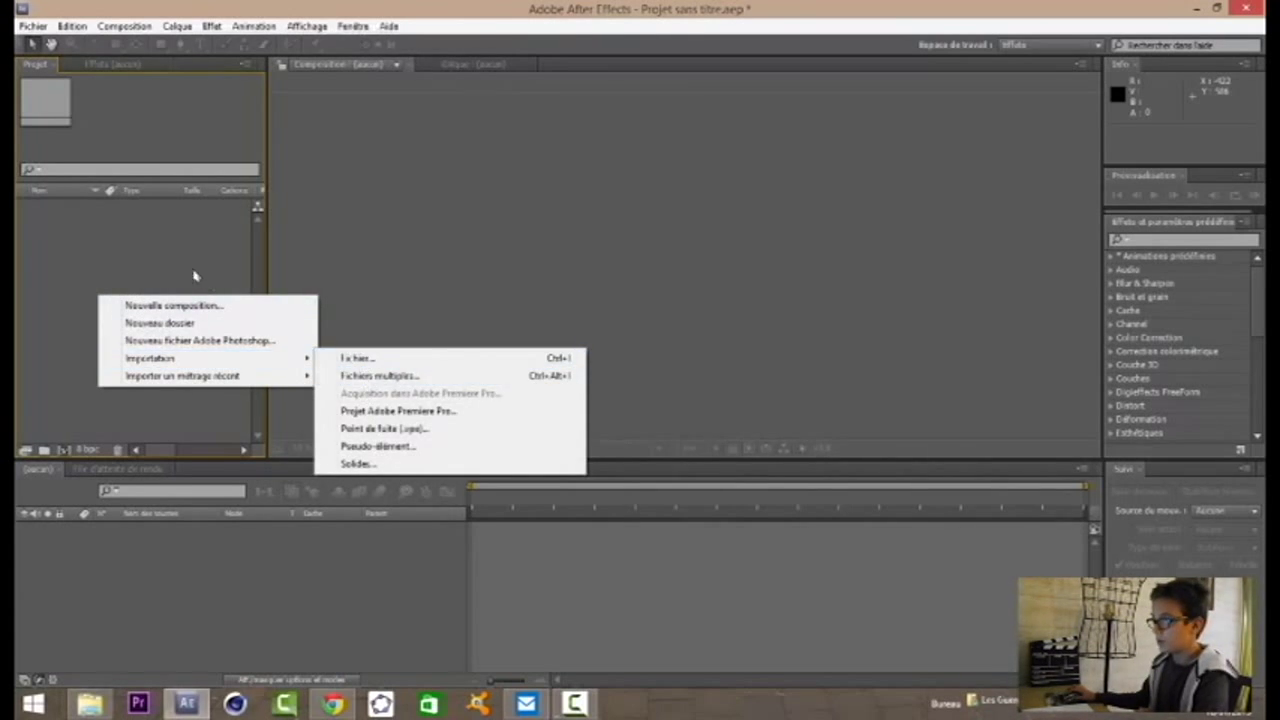
pyautogui.click(196, 276)
# Drag DSCF0157.AVI from the USB drive (F:) into the Project panel, then into a new timeline.
pyautogui.click(90, 704)
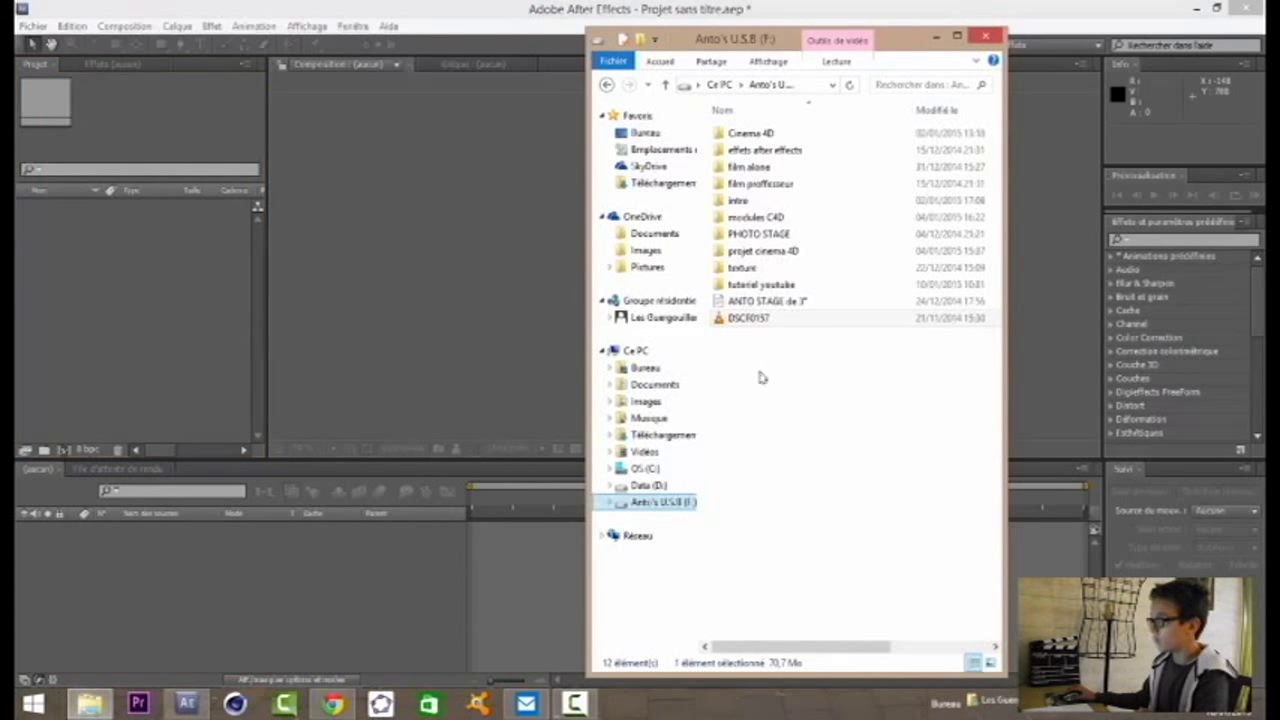
pyautogui.moveTo(749, 320)
pyautogui.mouseDown()
pyautogui.moveTo(786, 332)
pyautogui.moveTo(80, 314)
pyautogui.mouseUp()
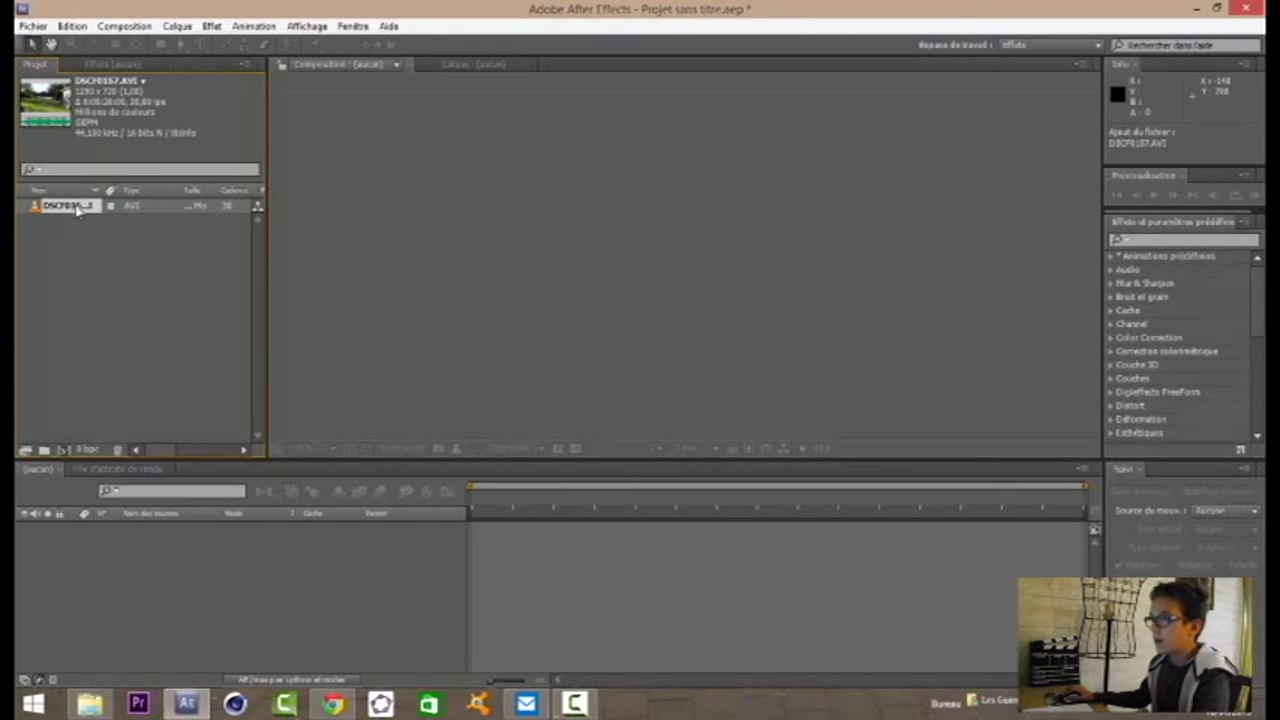
pyautogui.moveTo(72, 208); pyautogui.dragTo(76, 207)
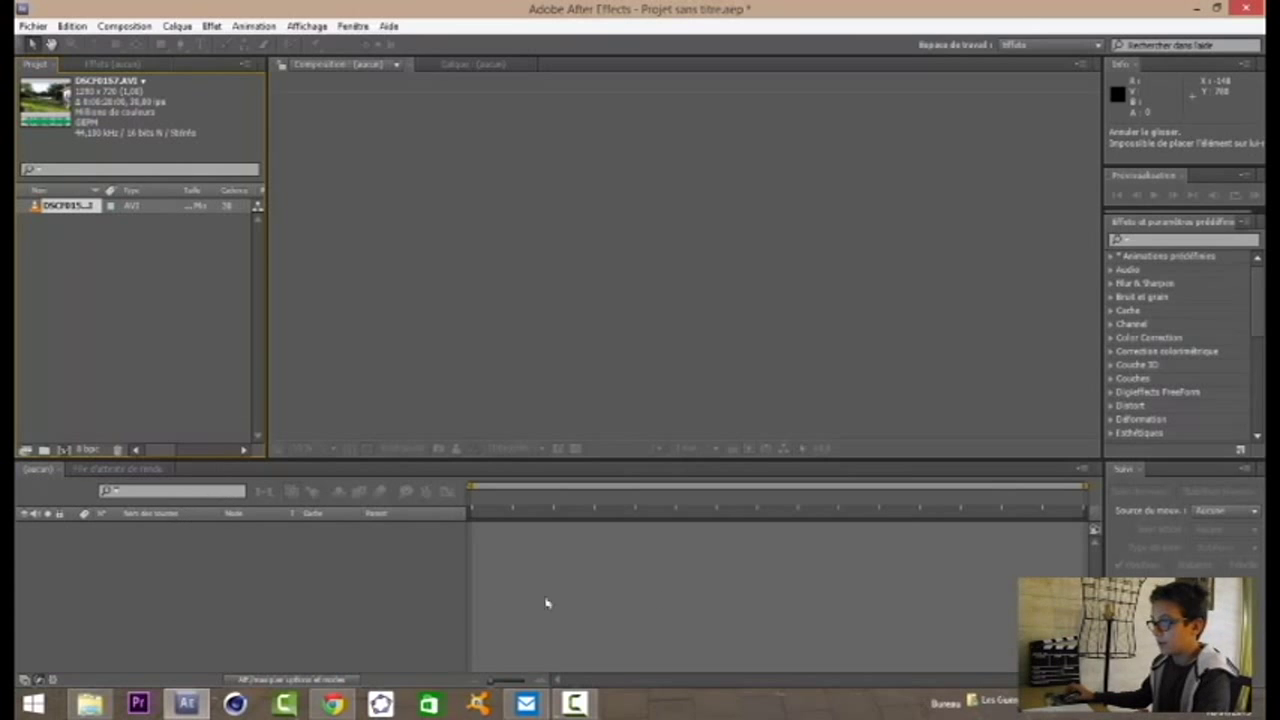
pyautogui.moveTo(72, 208); pyautogui.dragTo(177, 597)
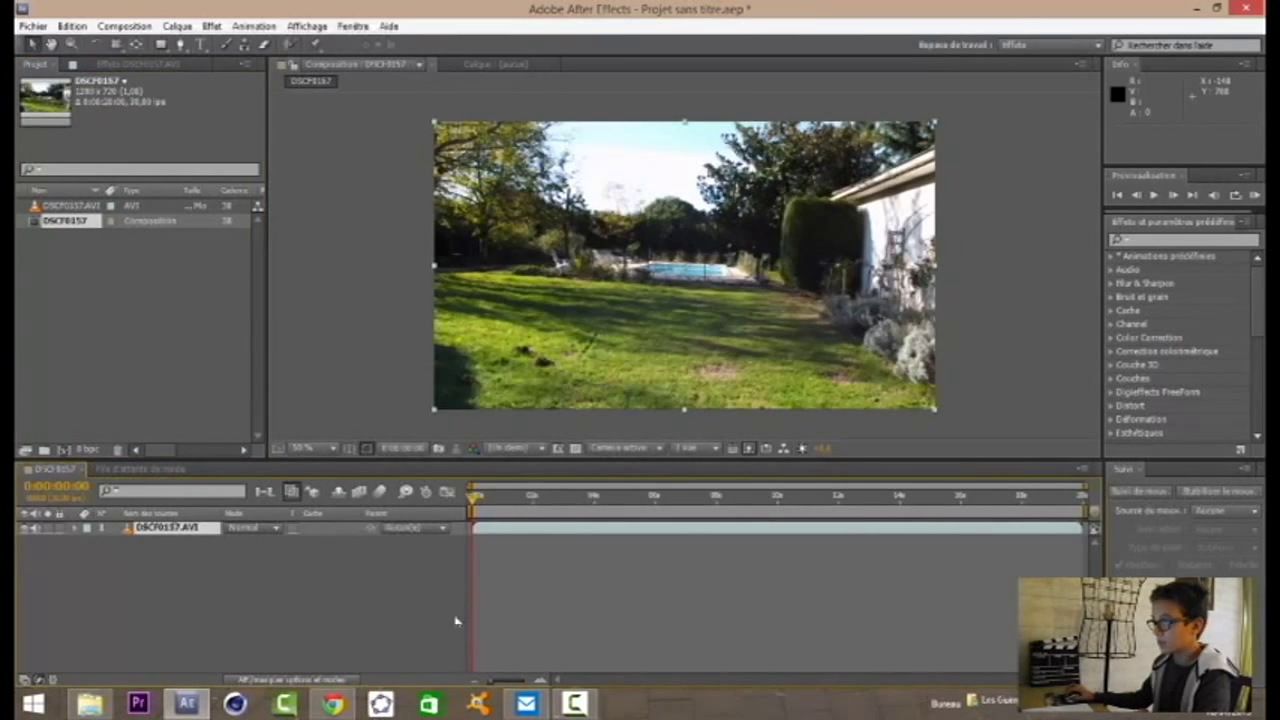
# Undo the first composition, then drop DSCF0157.AVI onto the new-composition button to build DSCF0157.
pyautogui.hotkey('ctrl', 'z')
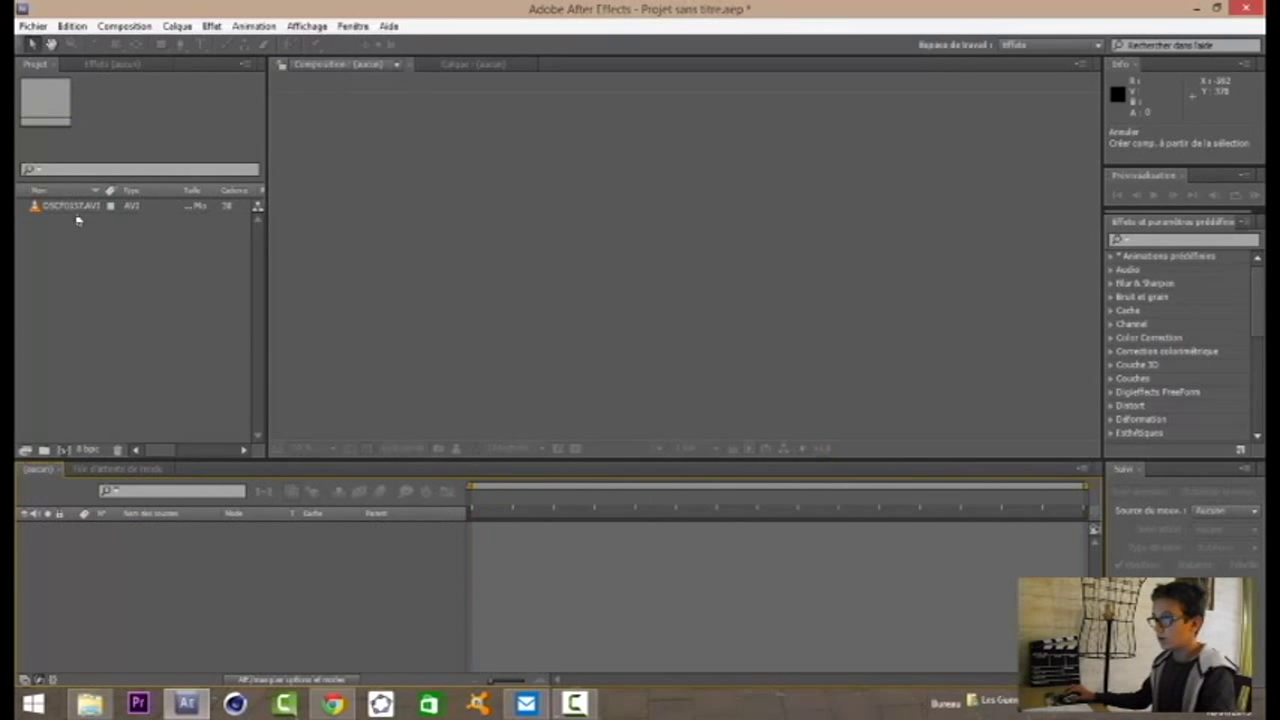
pyautogui.moveTo(72, 207)
pyautogui.mouseDown()
pyautogui.moveTo(113, 238)
pyautogui.moveTo(68, 450)
pyautogui.mouseUp()
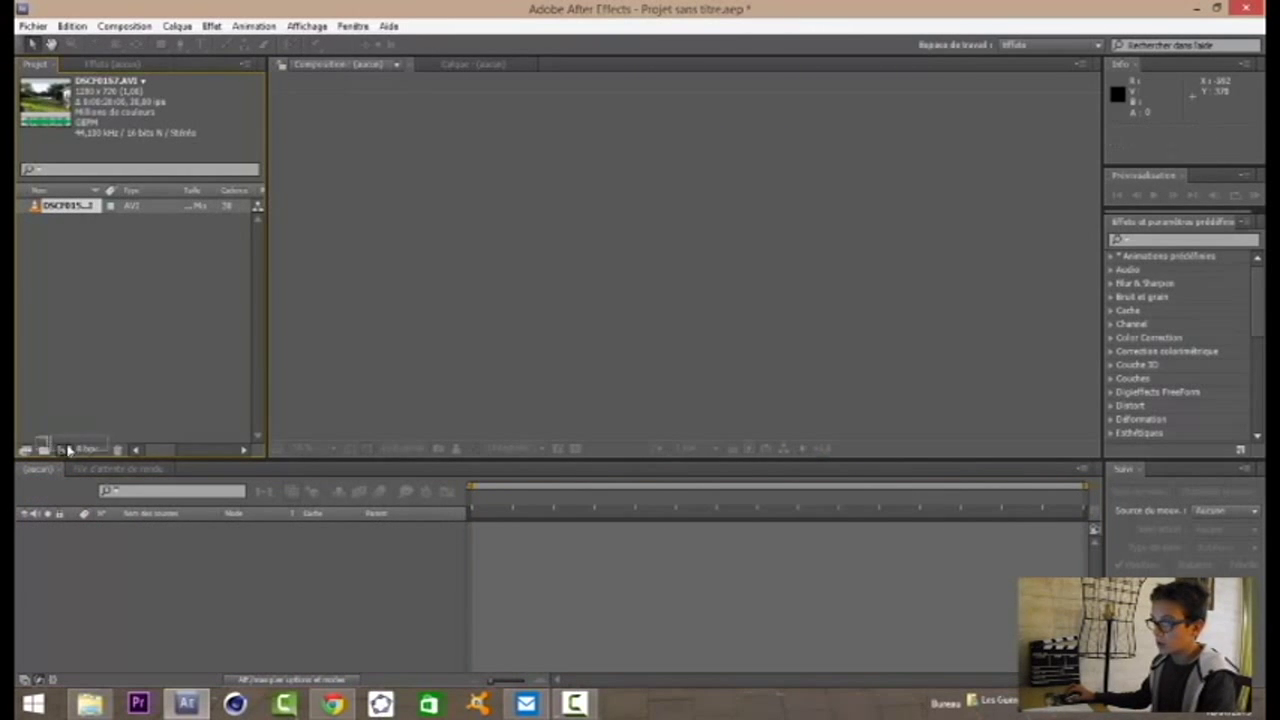
pyautogui.moveTo(57, 264); pyautogui.dragTo(68, 457)
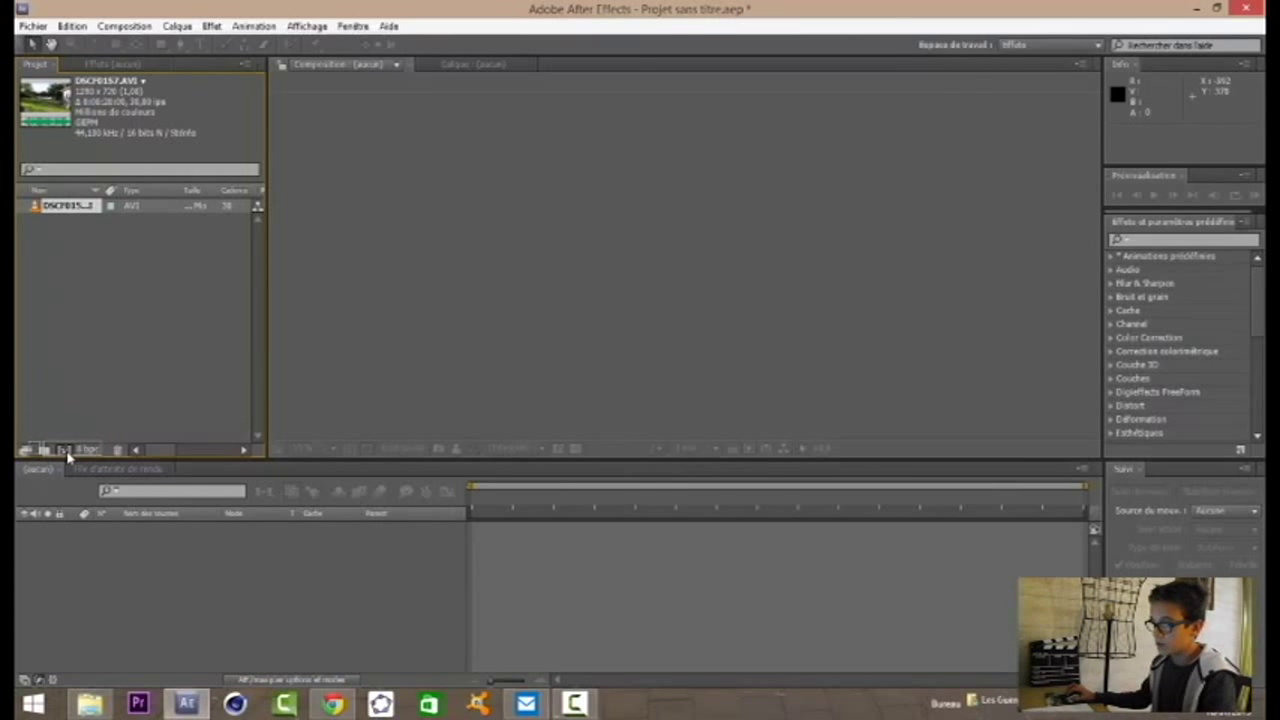
pyautogui.moveTo(67, 453); pyautogui.dragTo(64, 450)
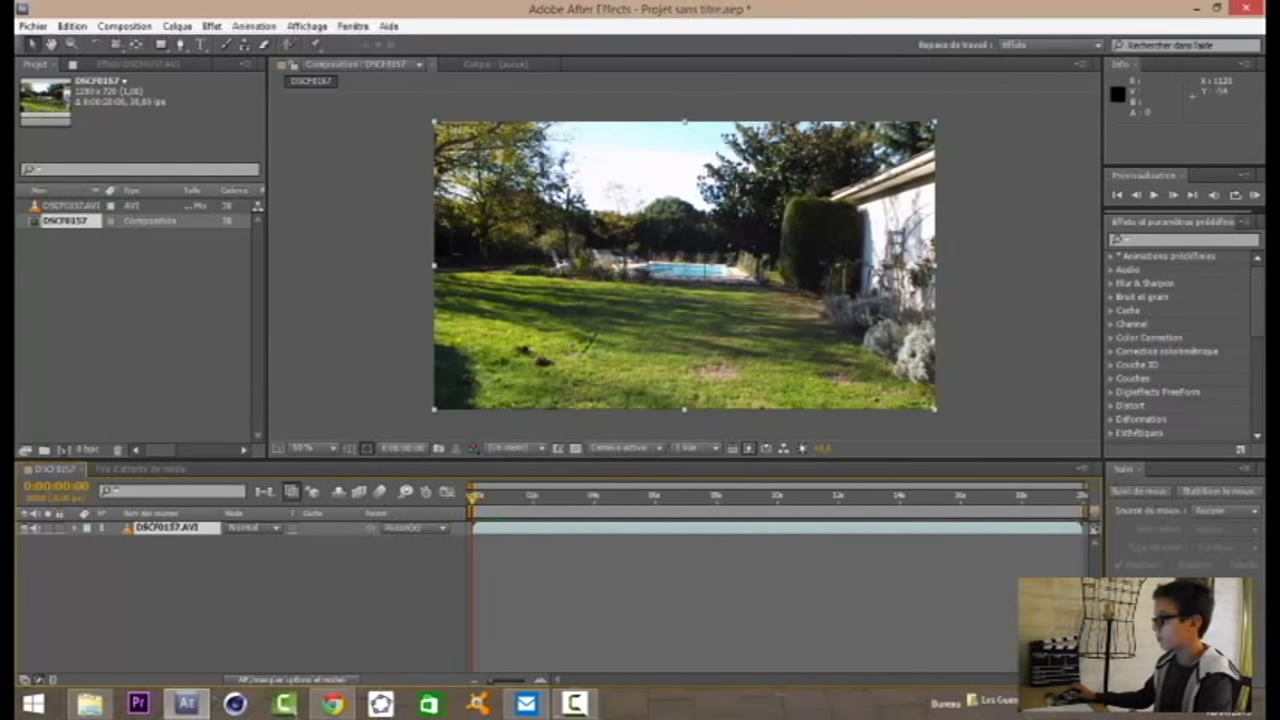
pyautogui.click(352, 26)
pyautogui.moveTo(692, 47)
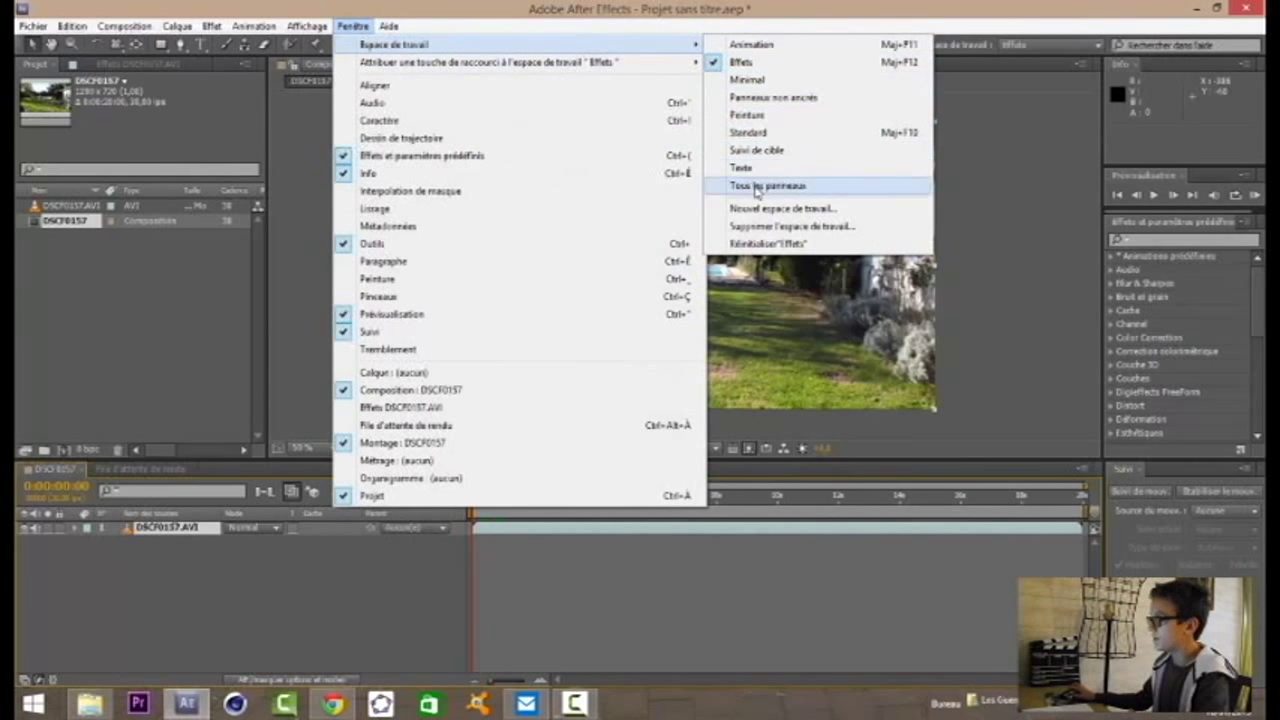
pyautogui.click(762, 46)
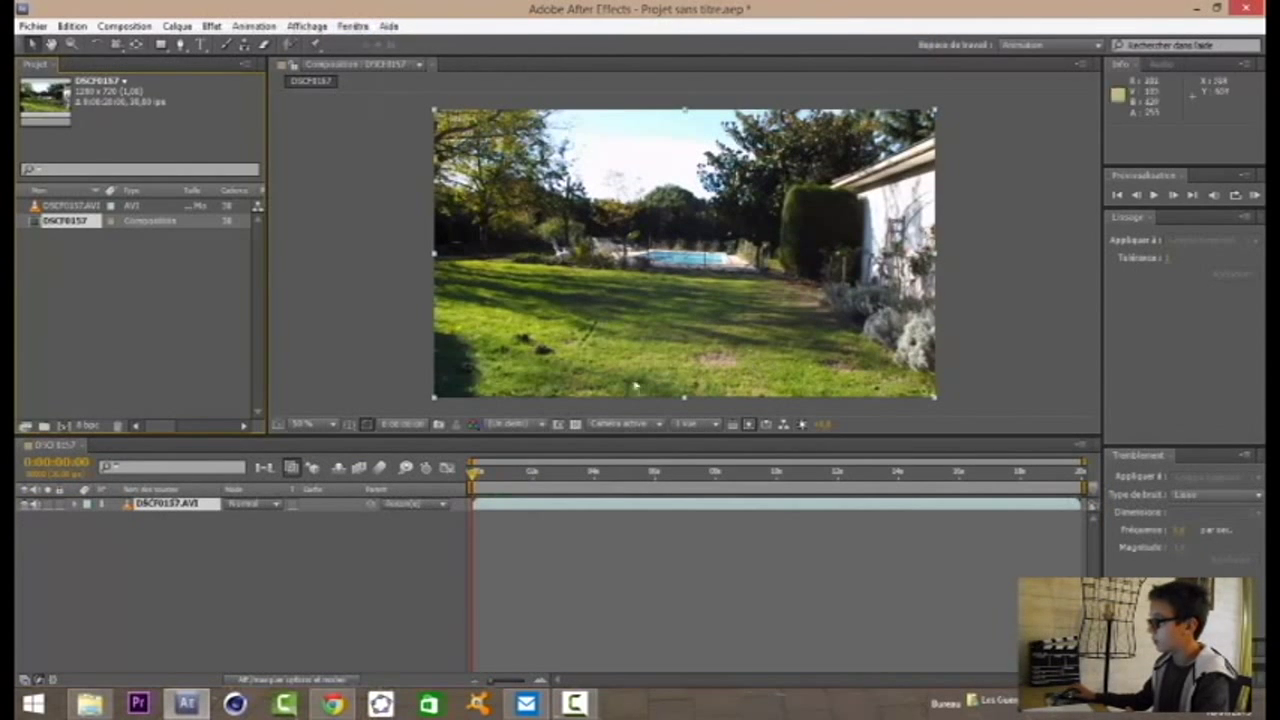
pyautogui.click(352, 26)
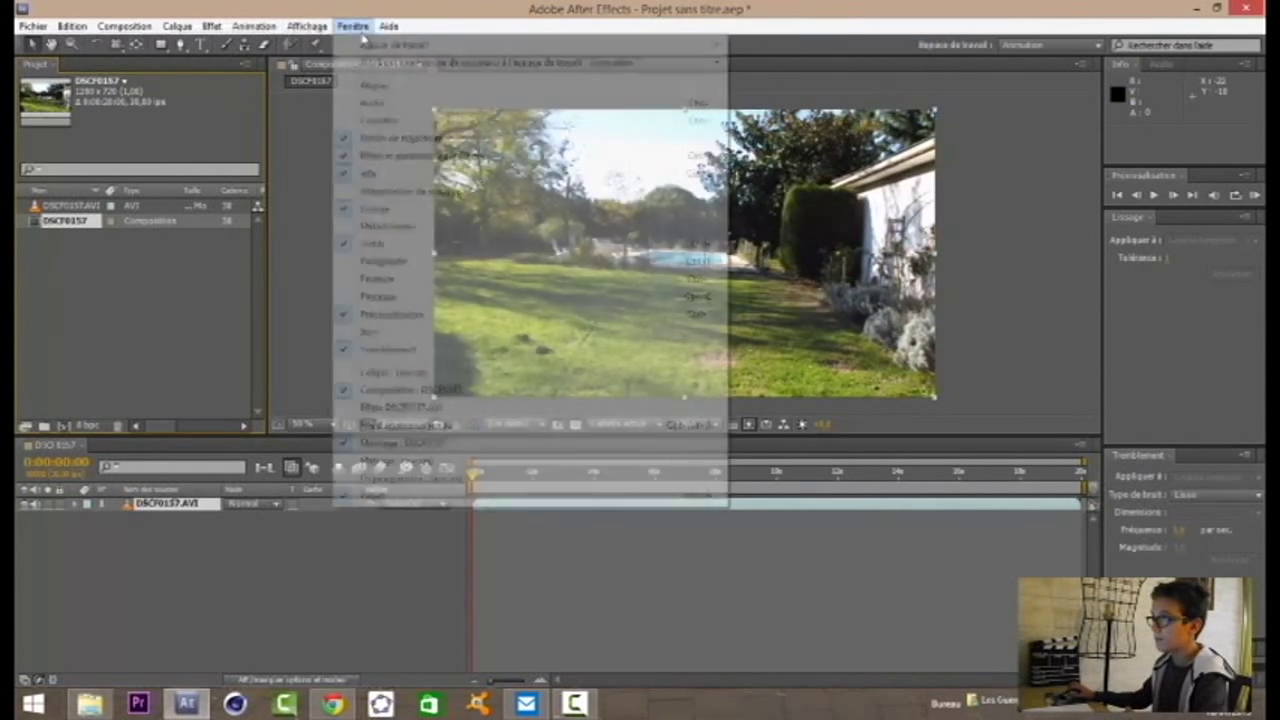
pyautogui.moveTo(428, 47)
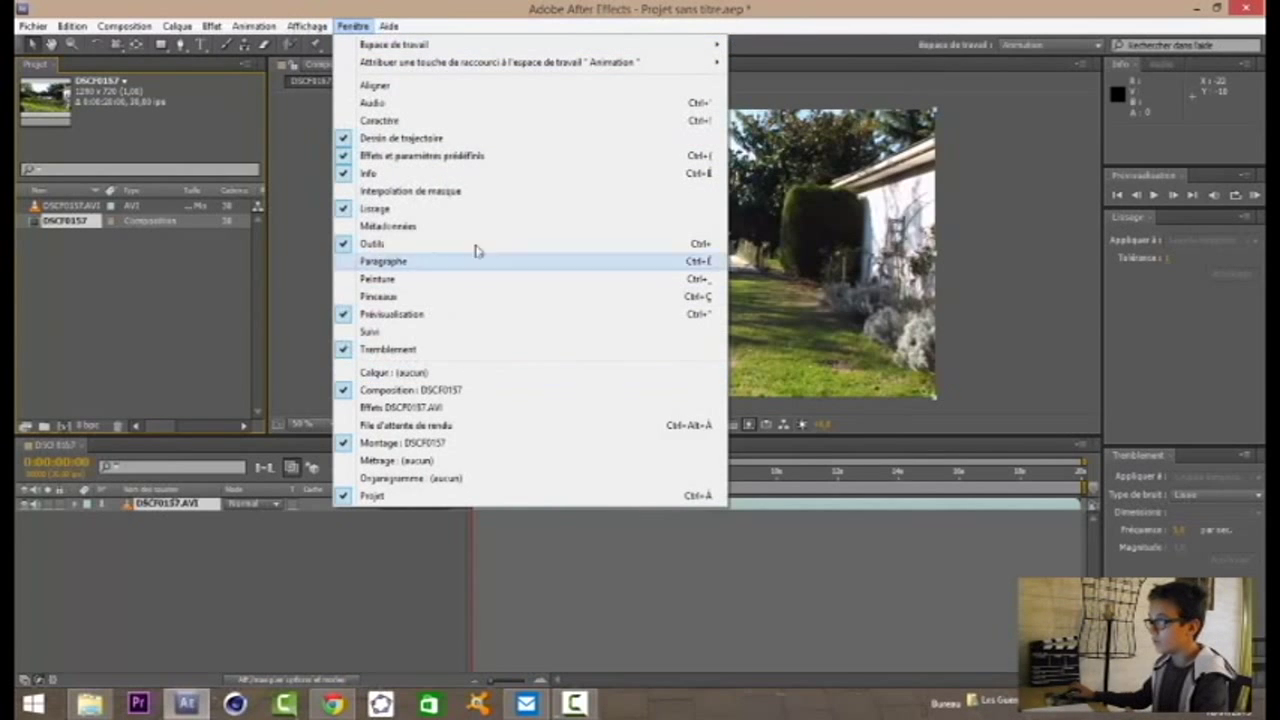
pyautogui.click(408, 103)
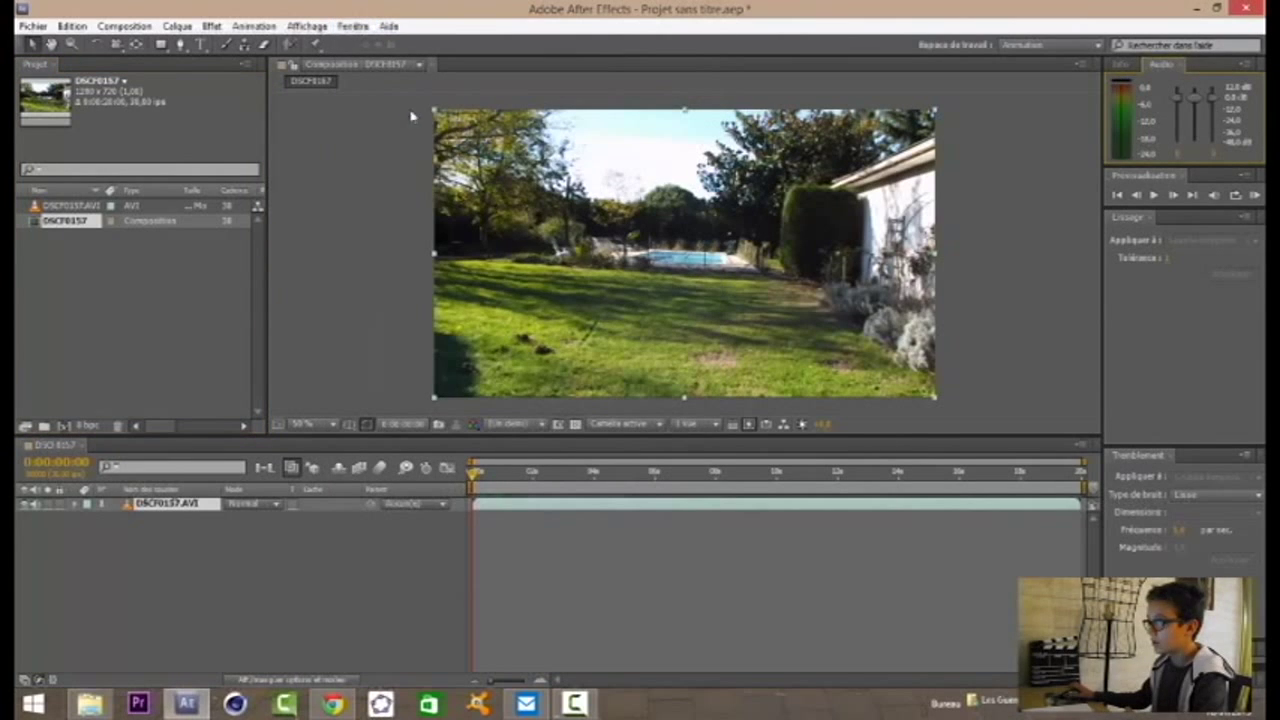
pyautogui.click(1160, 66)
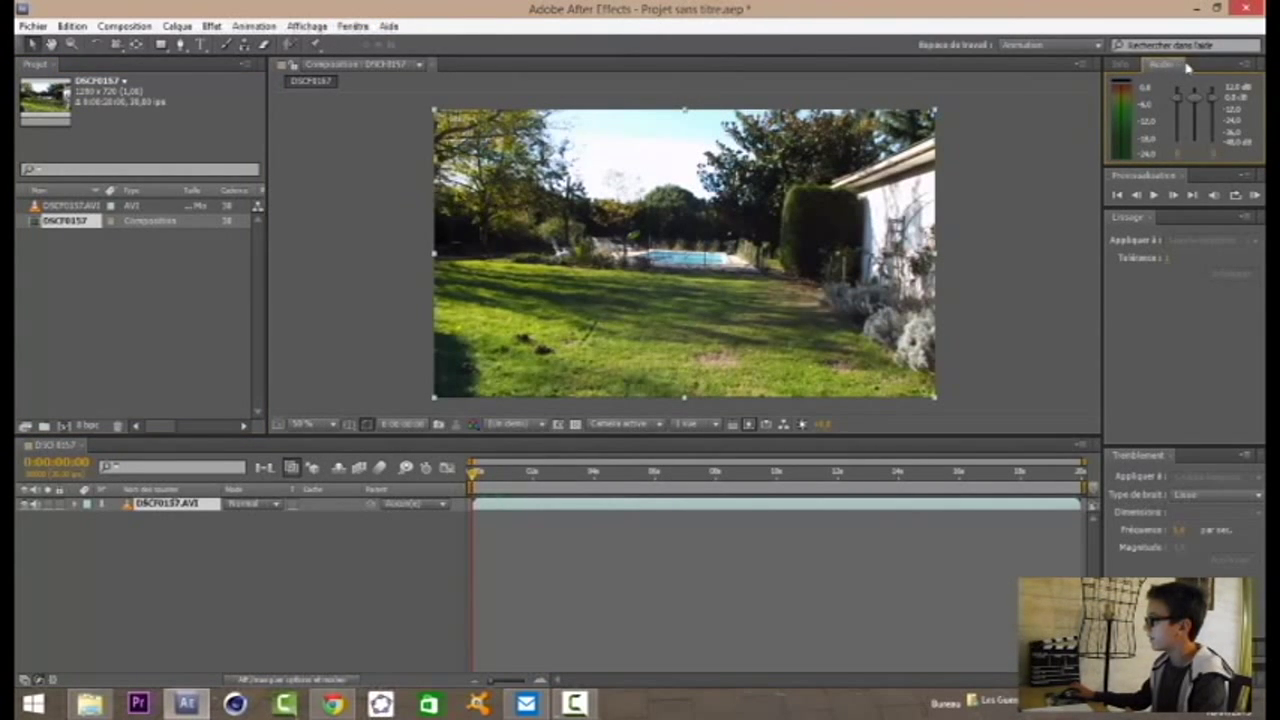
pyautogui.click(1121, 64)
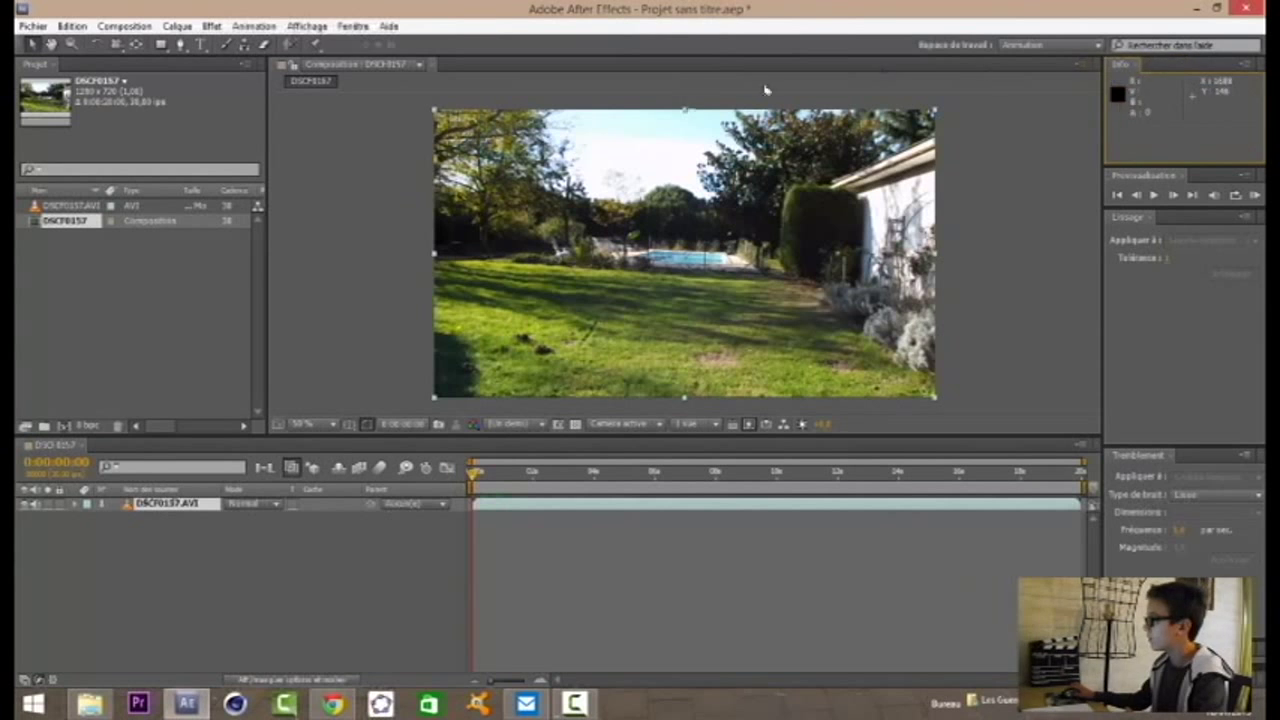
pyautogui.click(352, 26)
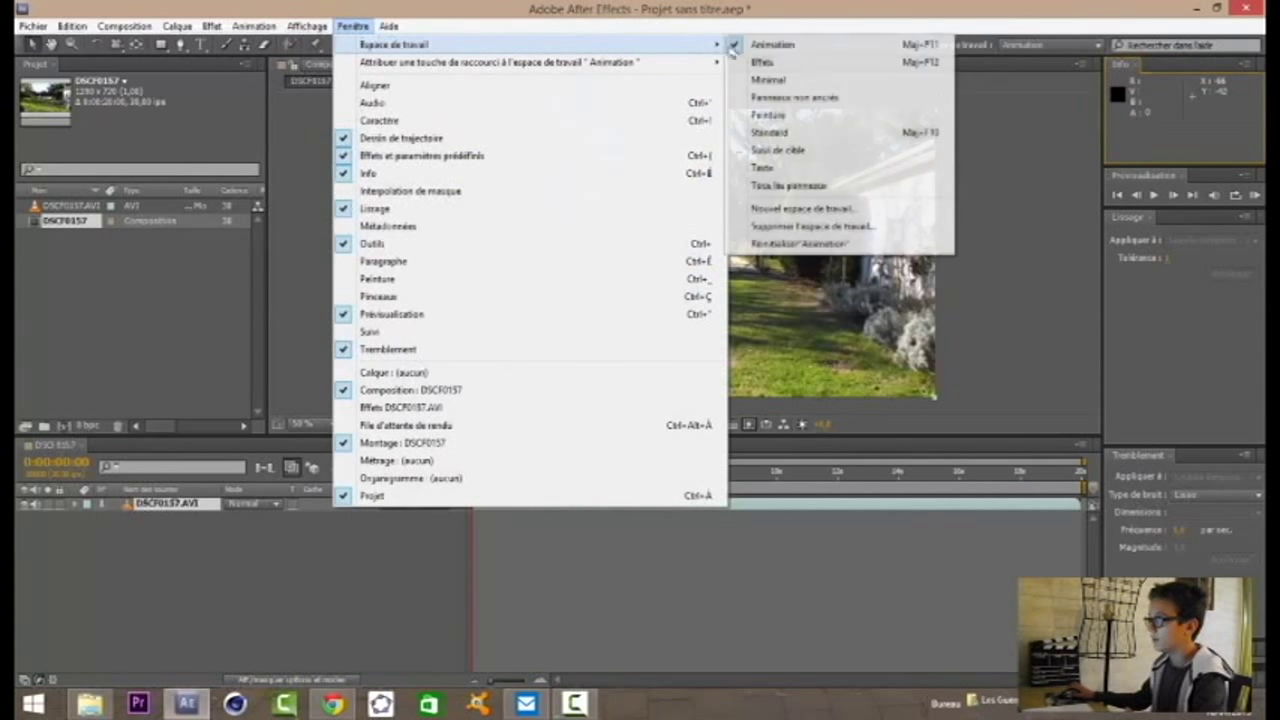
pyautogui.click(767, 63)
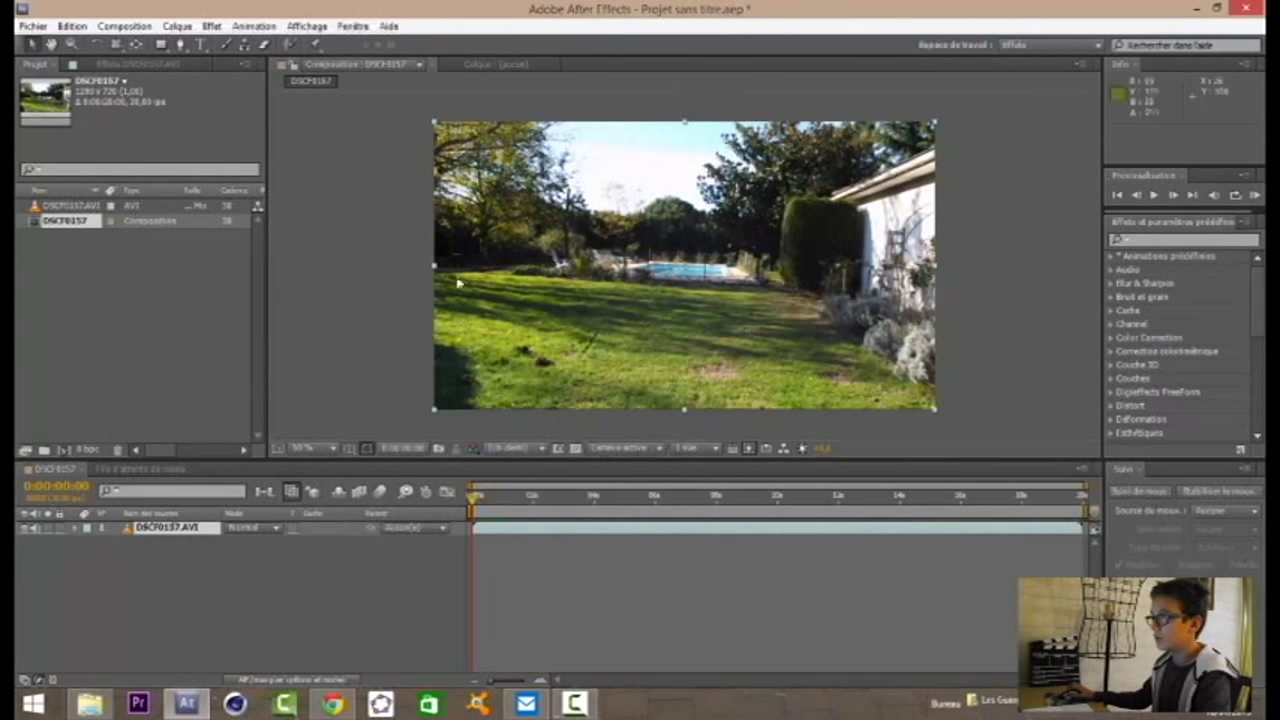
pyautogui.click(70, 205)
pyautogui.click(90, 220)
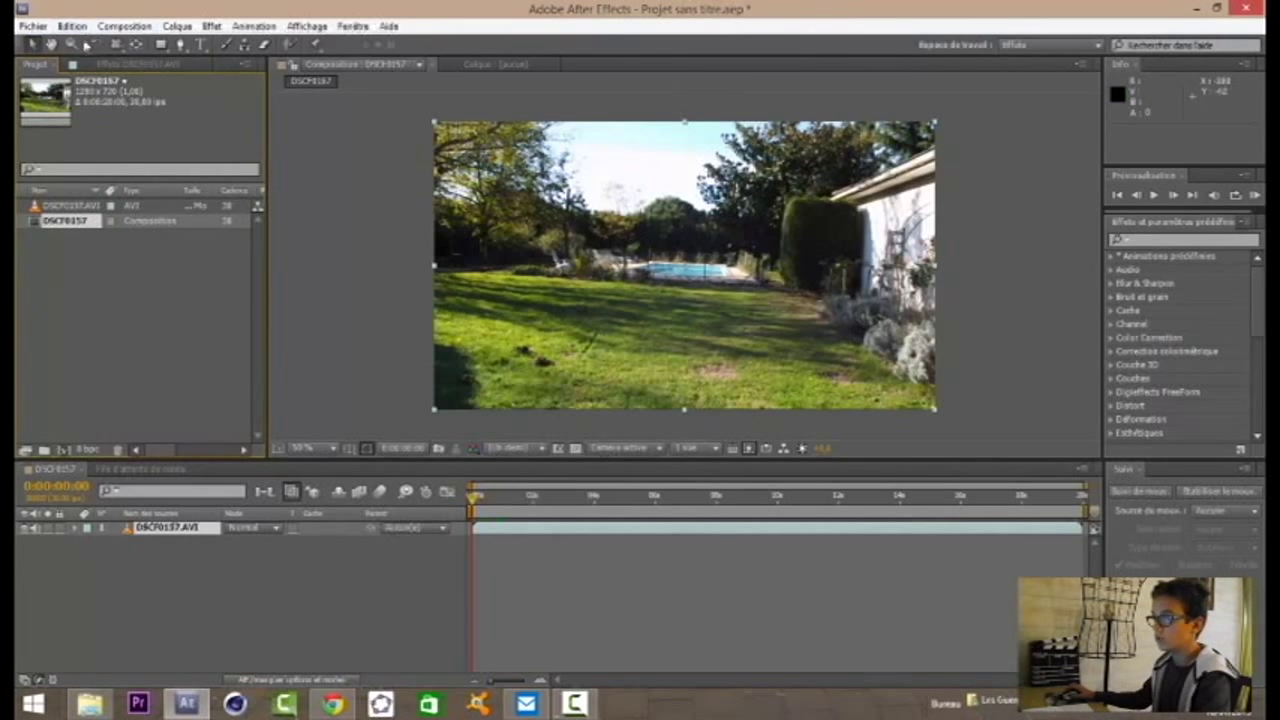
pyautogui.click(51, 45)
pyautogui.moveTo(617, 251); pyautogui.dragTo(601, 250)
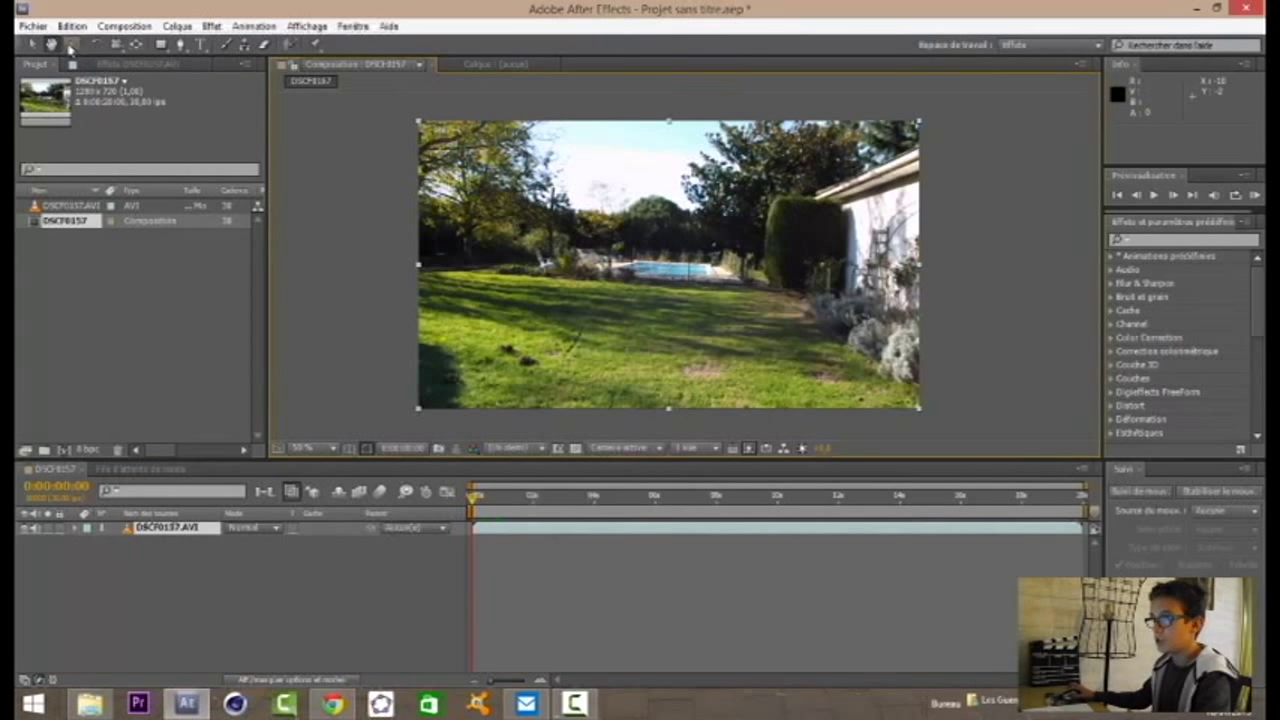
pyautogui.click(71, 45)
pyautogui.click(552, 272)
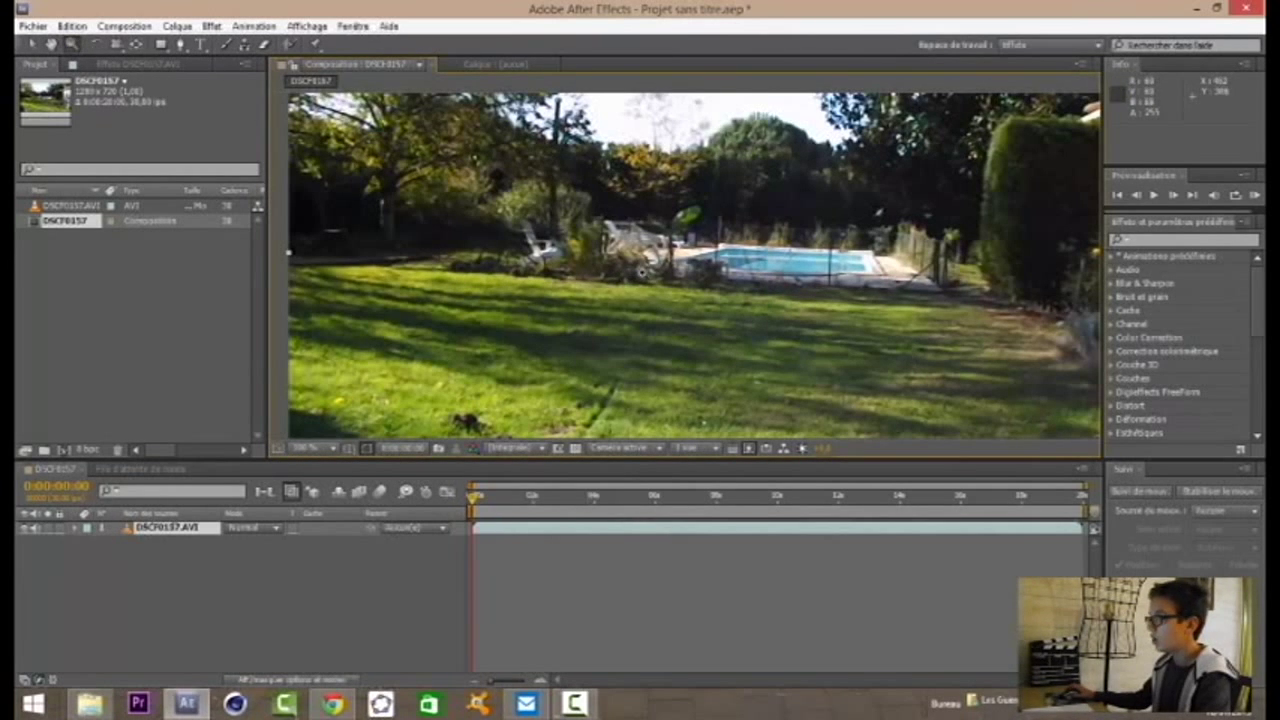
pyautogui.keyDown('alt'); pyautogui.click(605, 258); pyautogui.keyUp('alt')
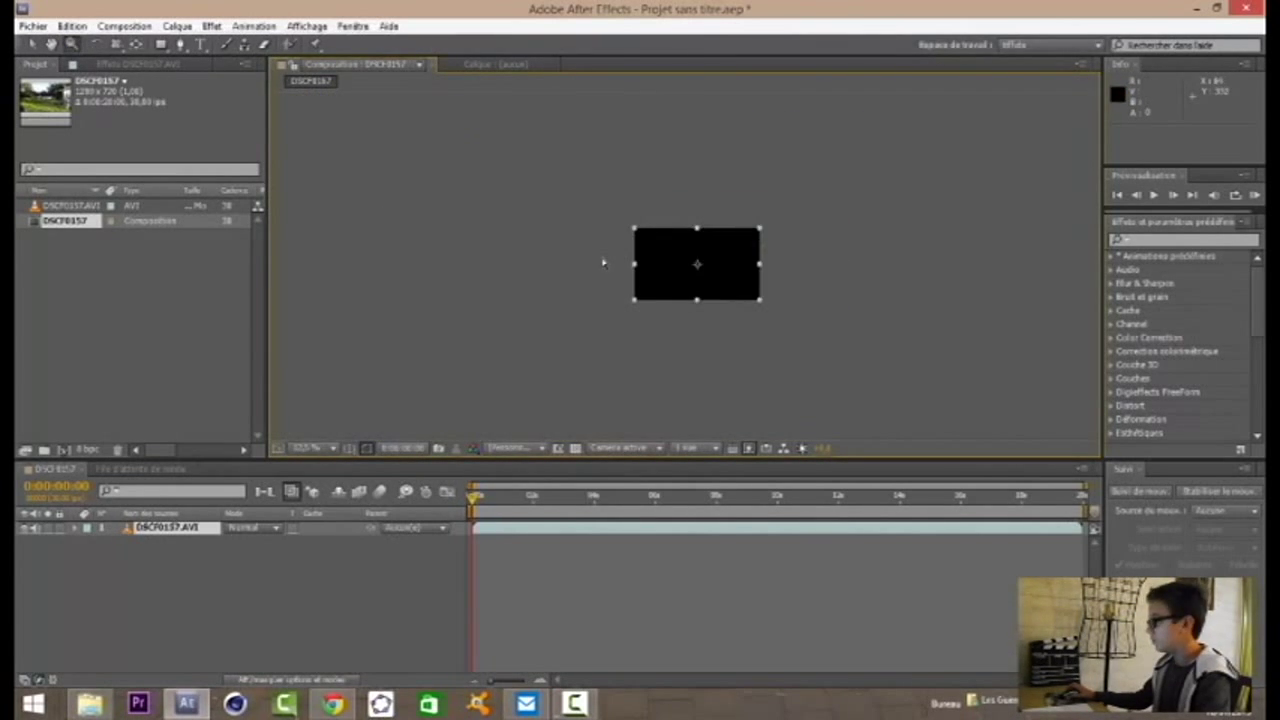
pyautogui.keyDown('alt'); pyautogui.click(674, 245); pyautogui.keyUp('alt')
pyautogui.click(670, 245)
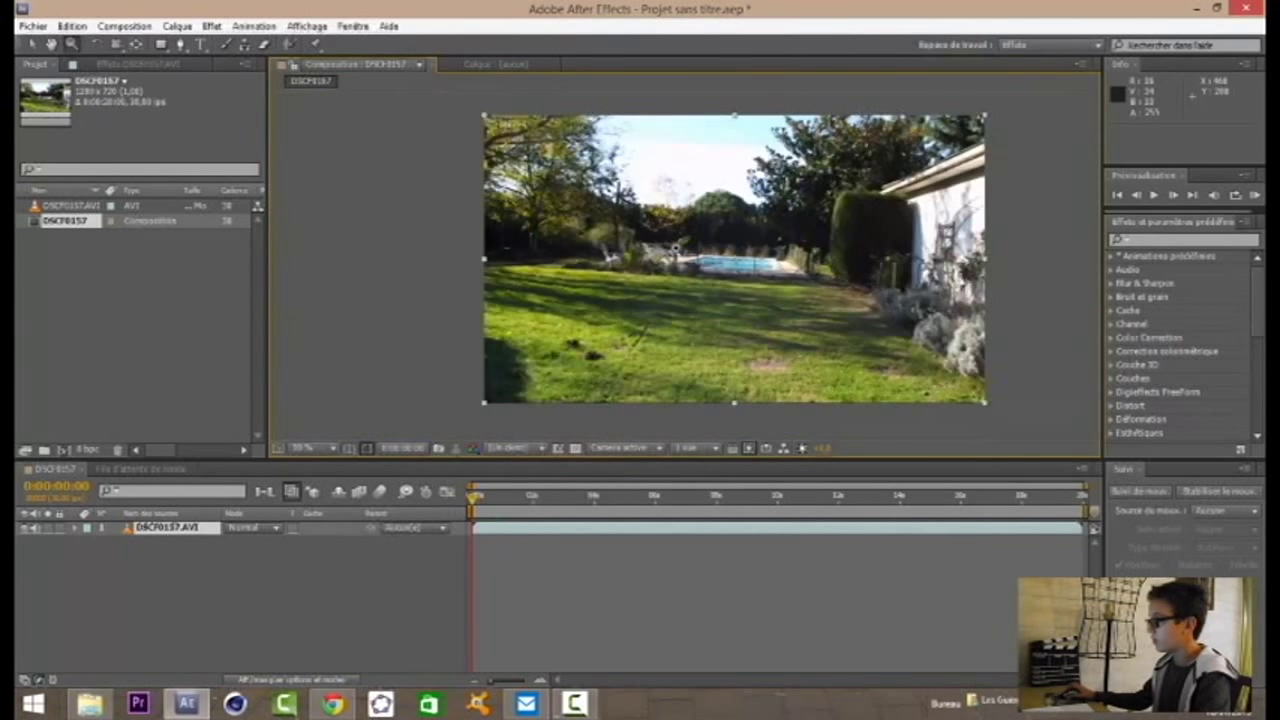
pyautogui.click(666, 244)
pyautogui.keyDown('alt'); pyautogui.click(660, 243); pyautogui.keyUp('alt')
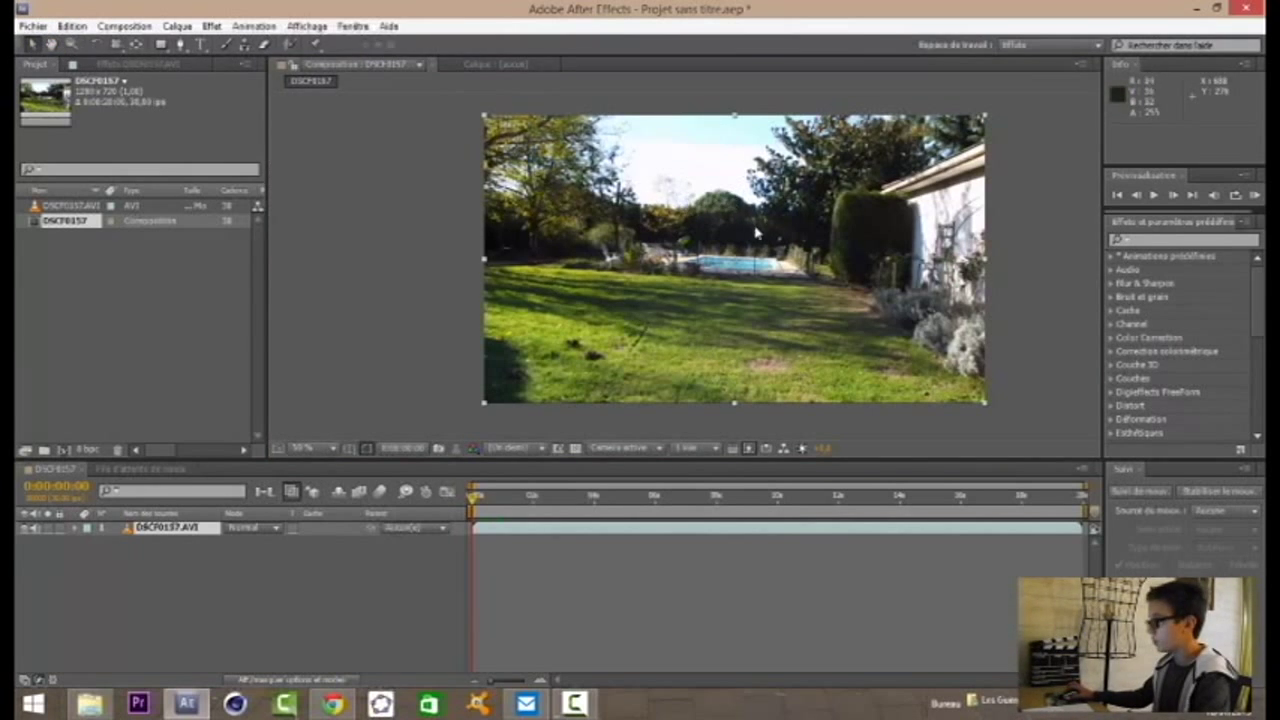
pyautogui.moveTo(757, 232); pyautogui.dragTo(718, 238)
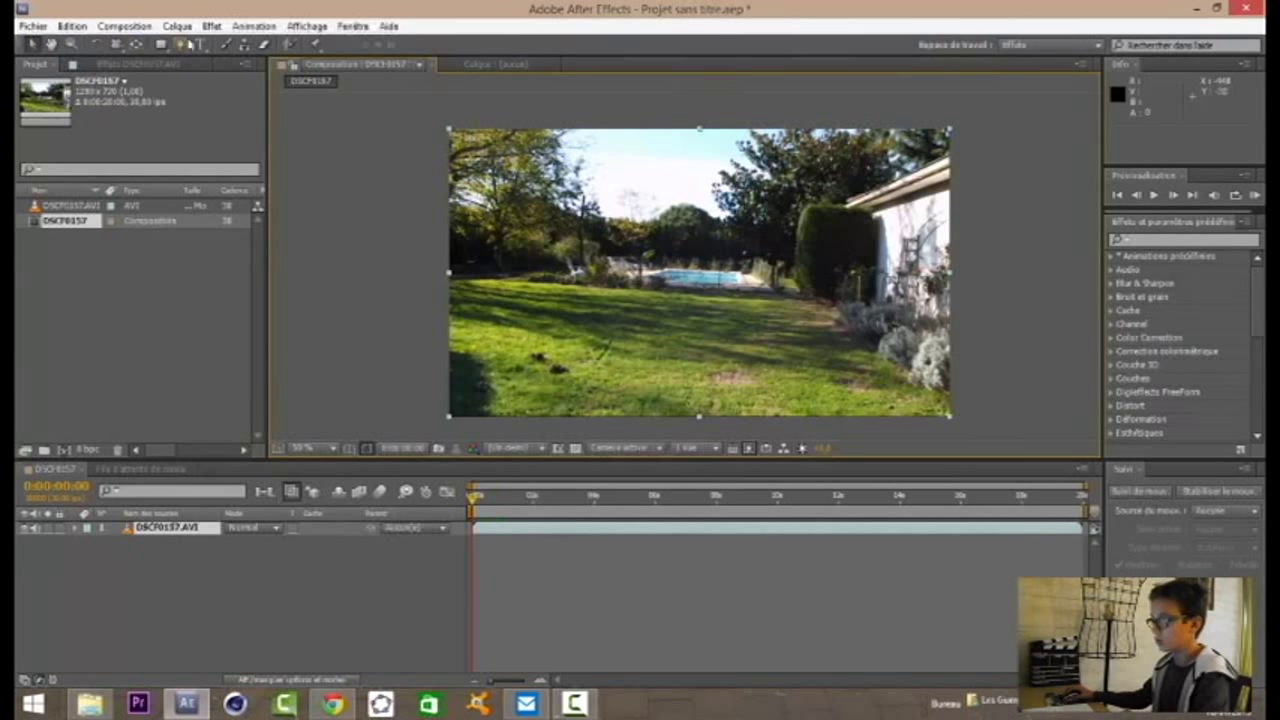
pyautogui.press('h')
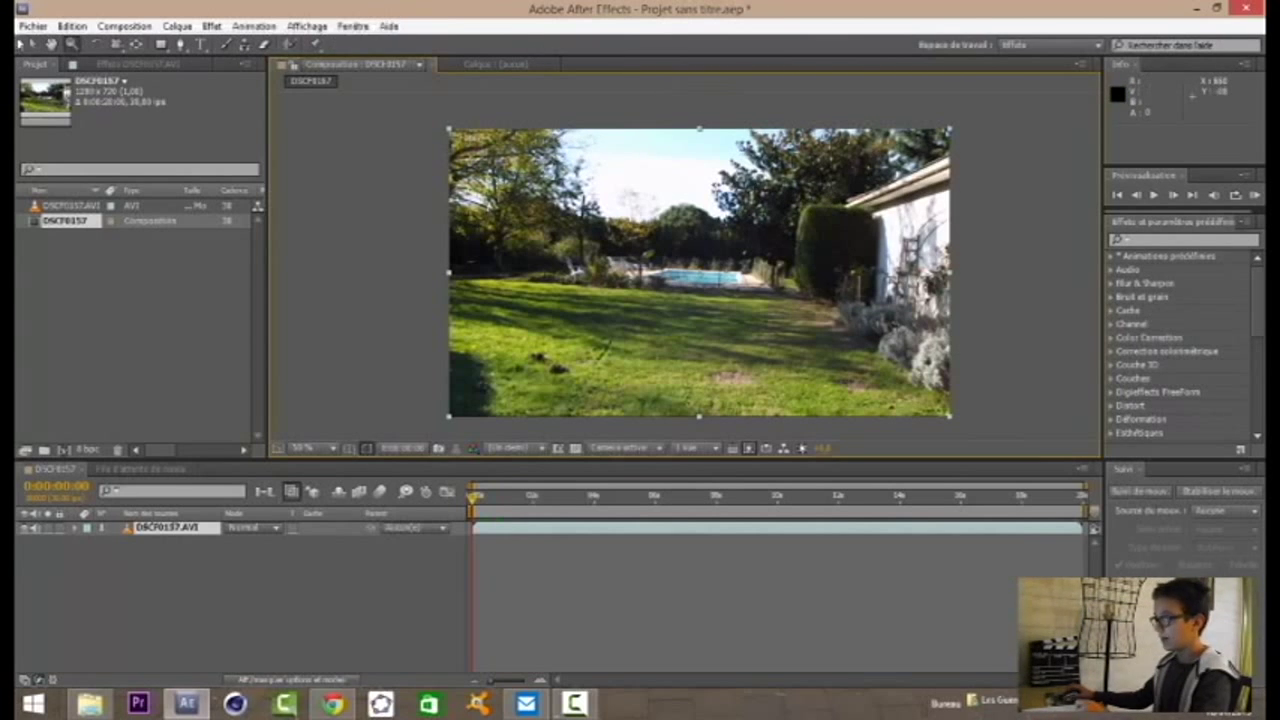
pyautogui.click(97, 46)
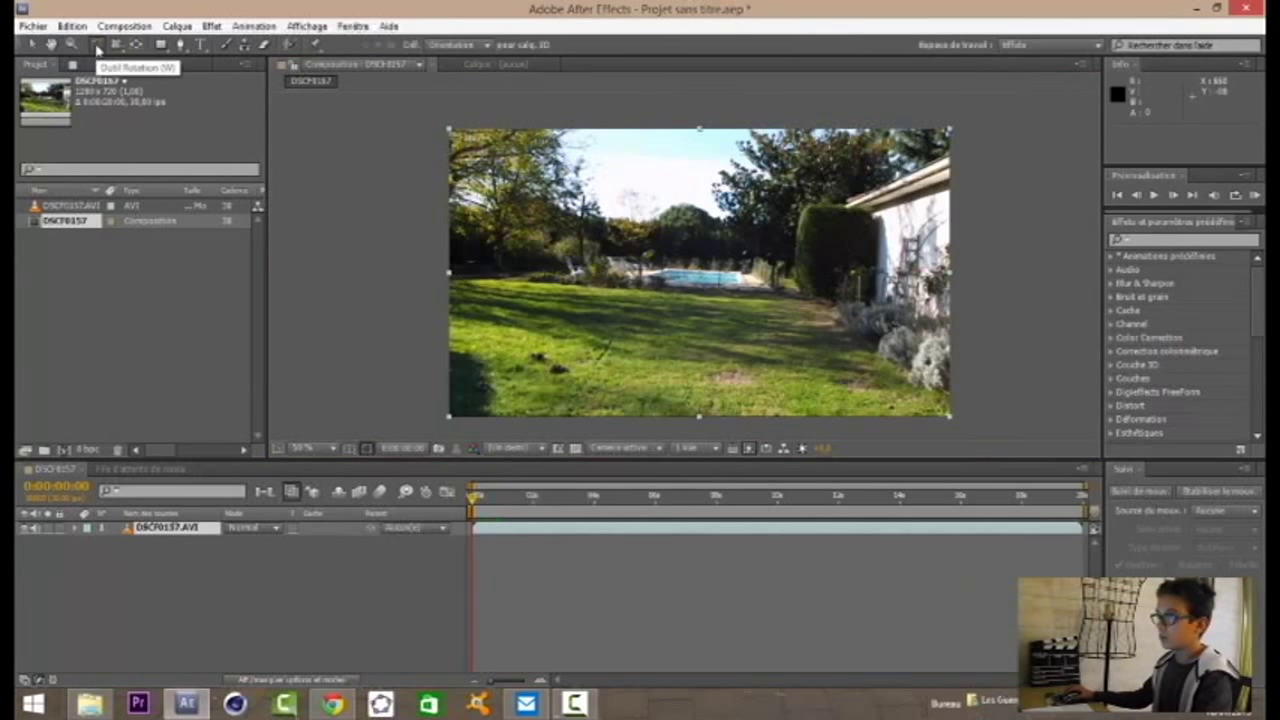
pyautogui.moveTo(843, 248); pyautogui.dragTo(789, 226)
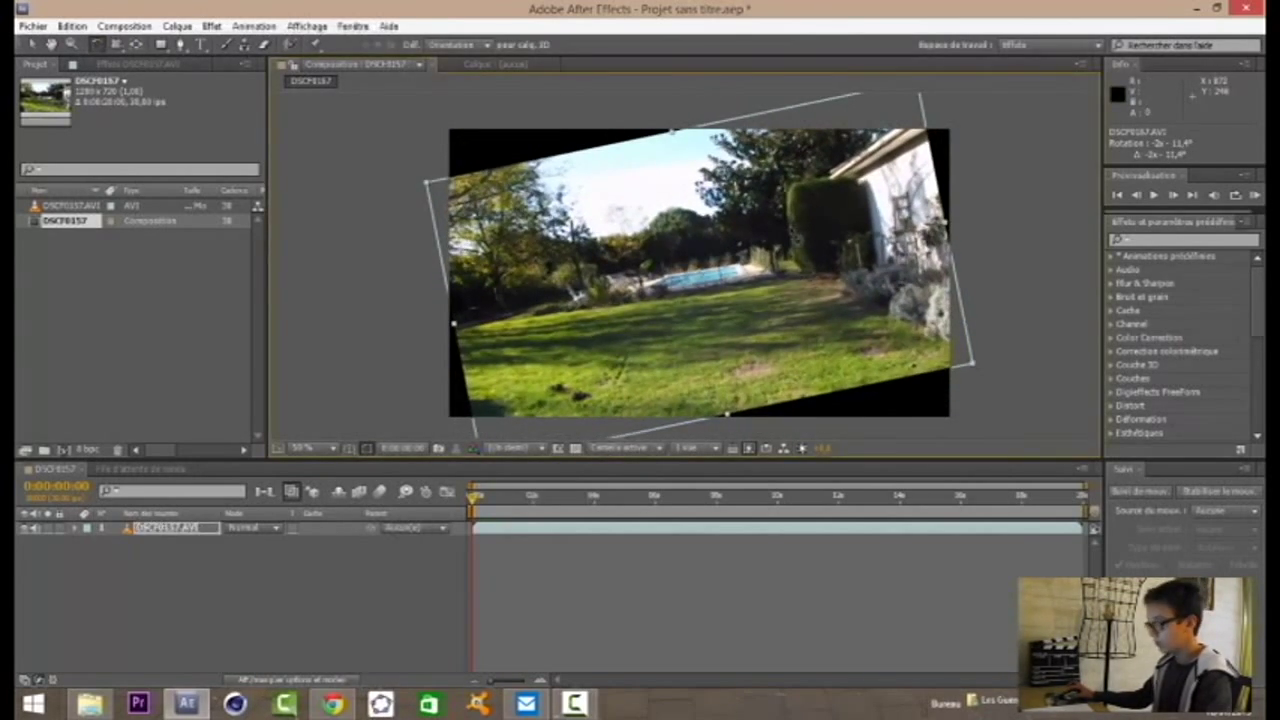
pyautogui.hotkey('ctrl', 'z')
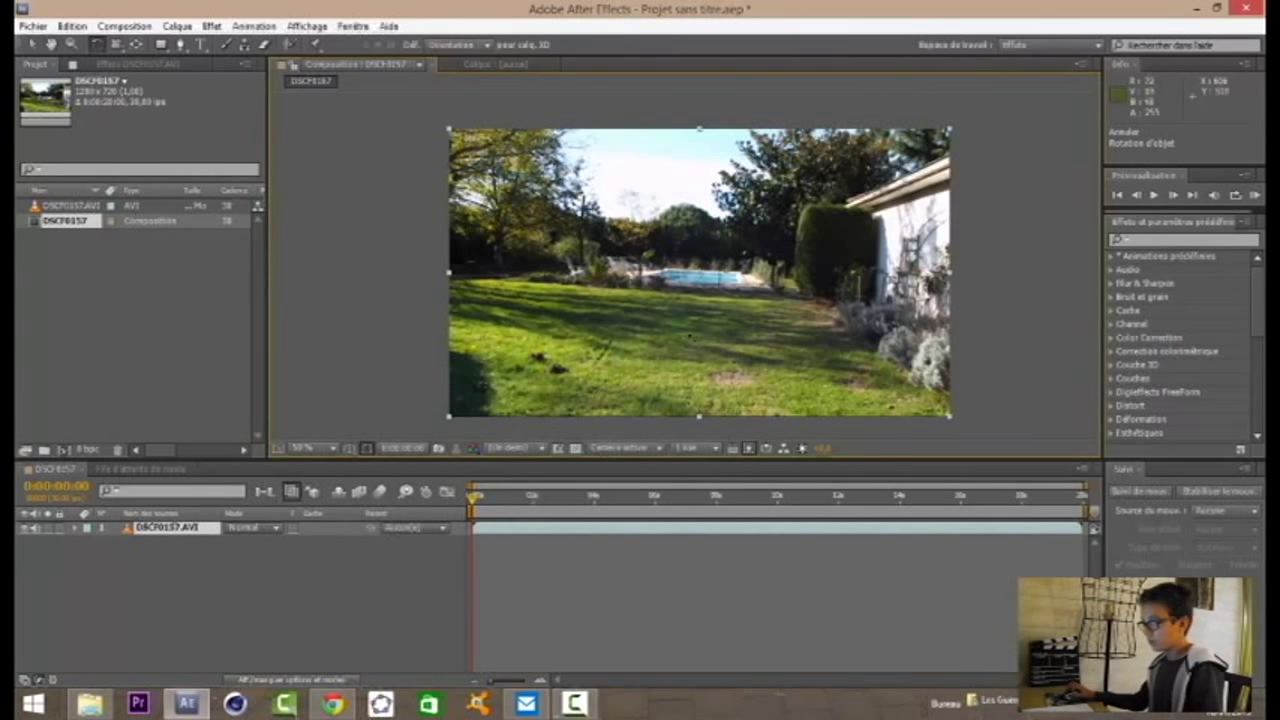
pyautogui.moveTo(893, 308); pyautogui.dragTo(880, 403)
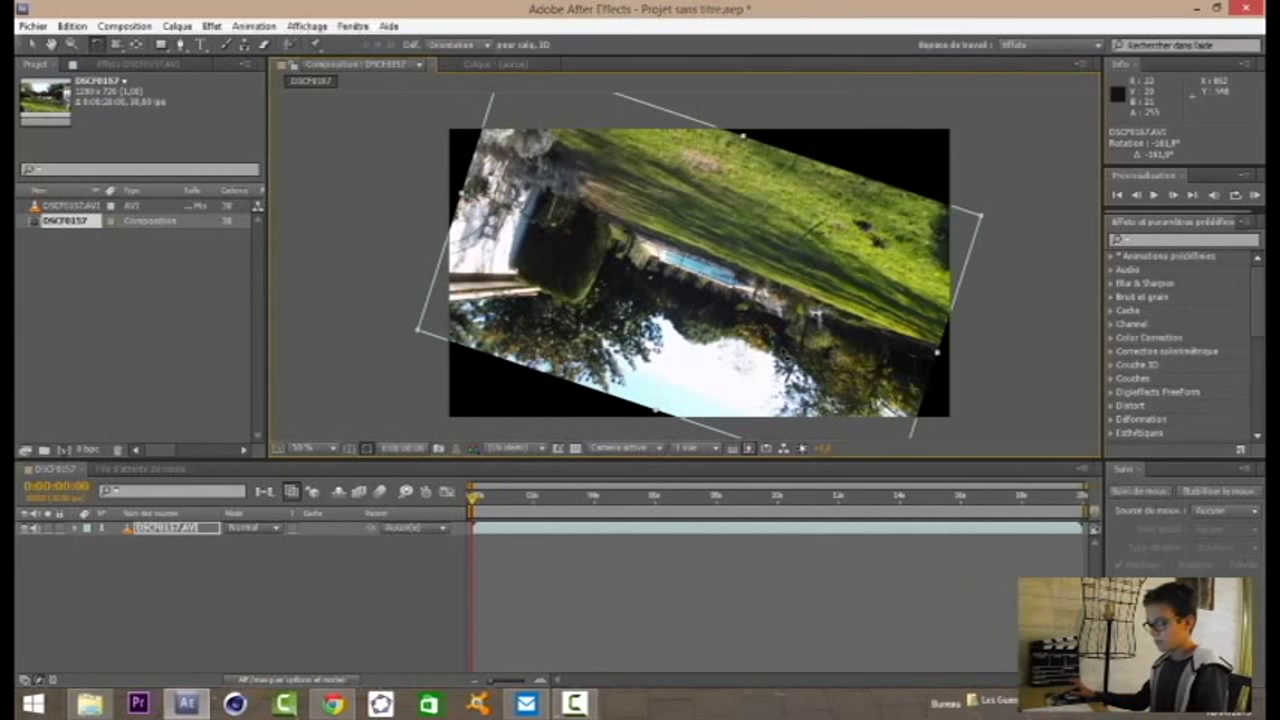
pyautogui.hotkey('ctrl', 'z')
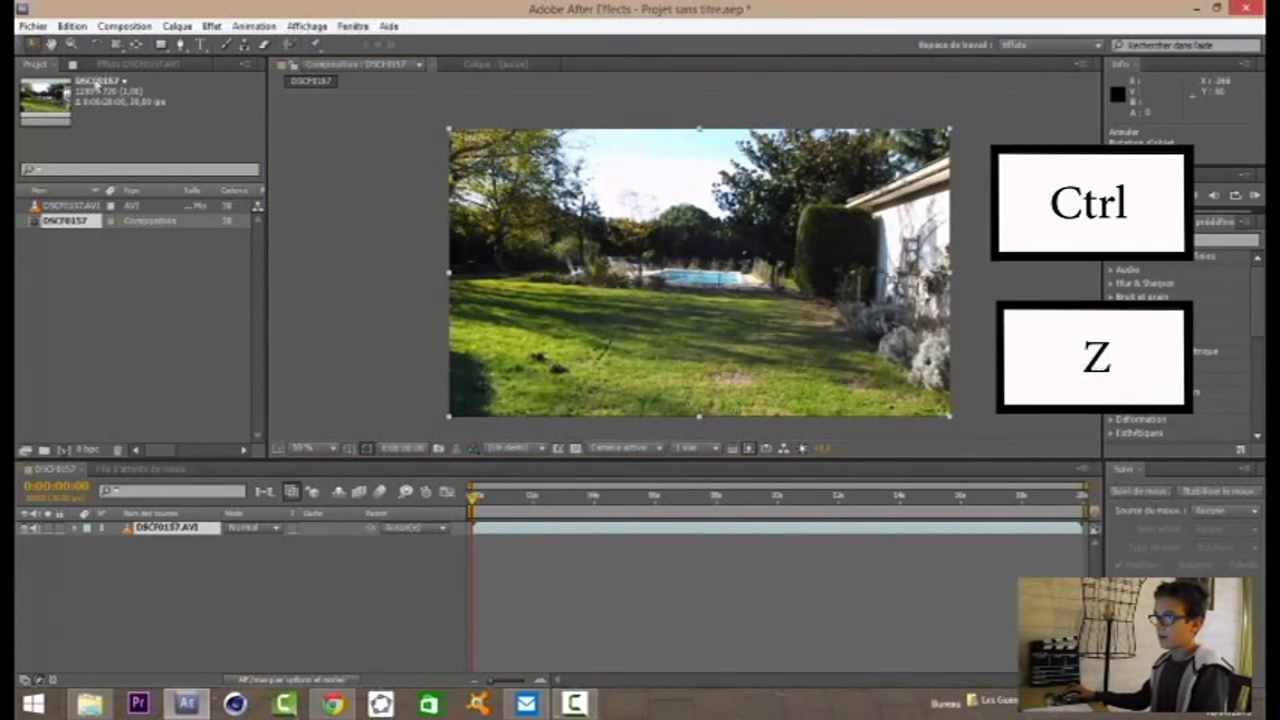
pyautogui.click(117, 45)
pyautogui.click(135, 45)
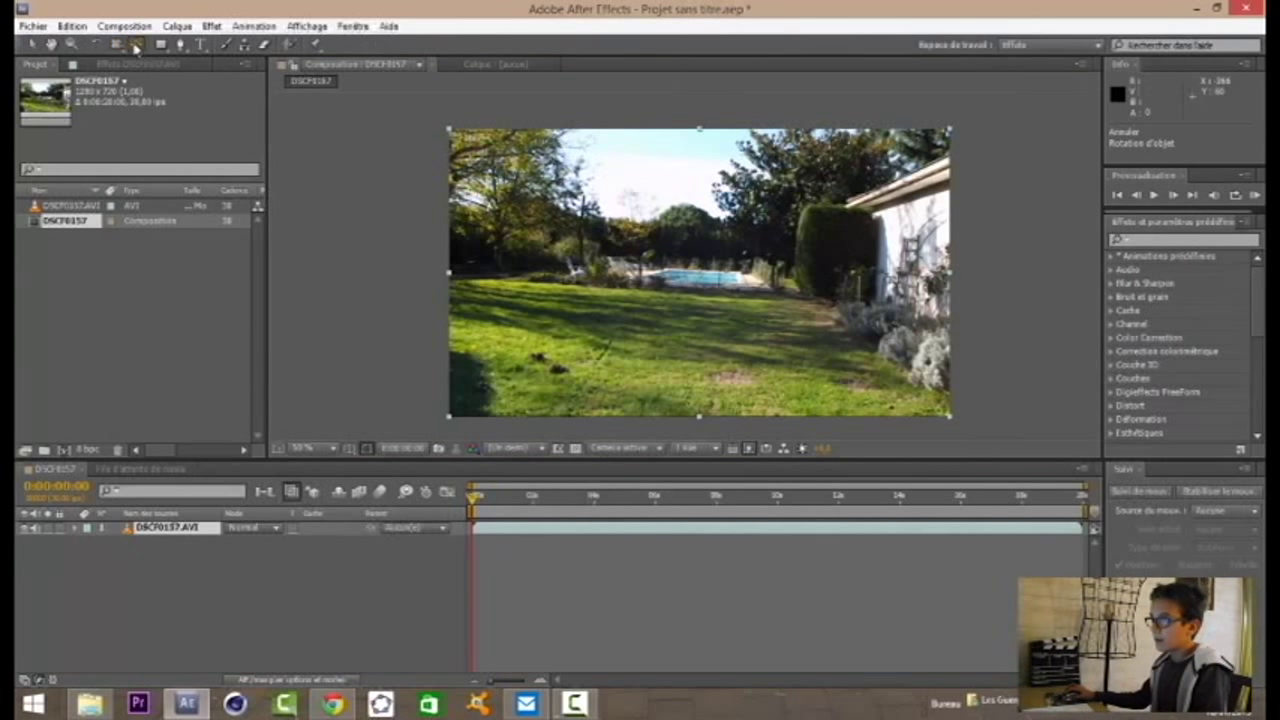
pyautogui.click(661, 243)
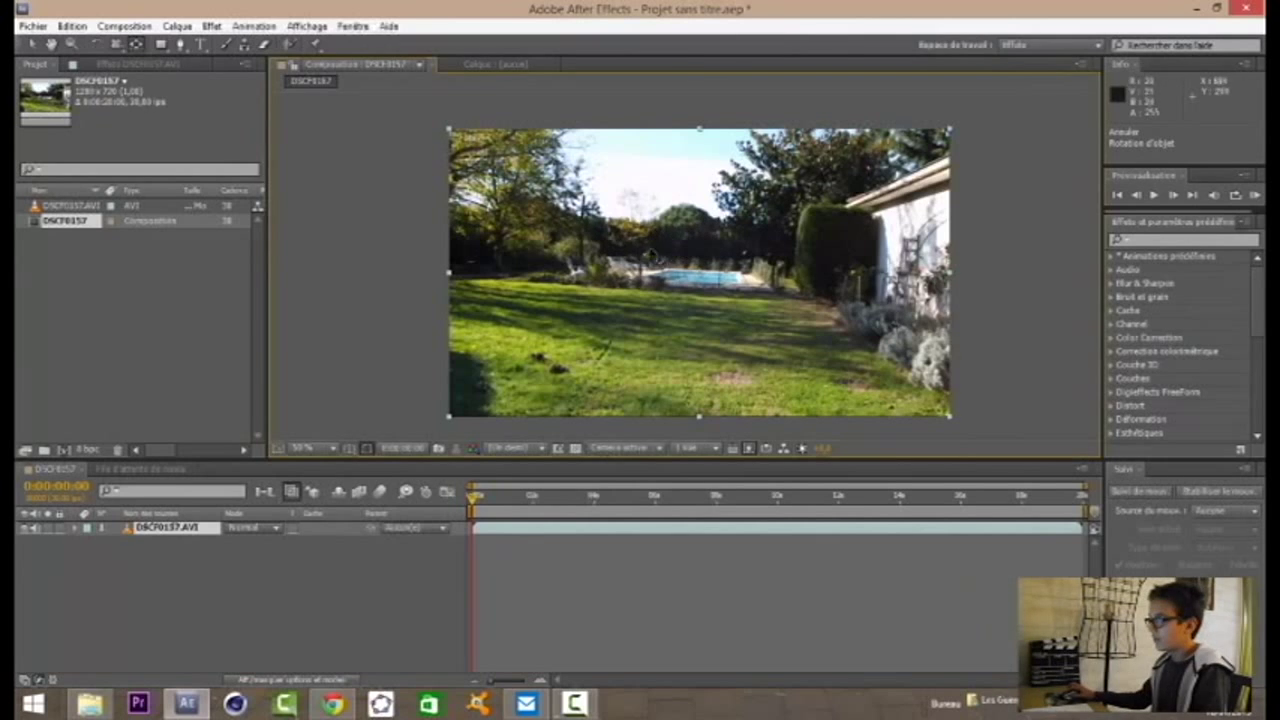
pyautogui.click(122, 46)
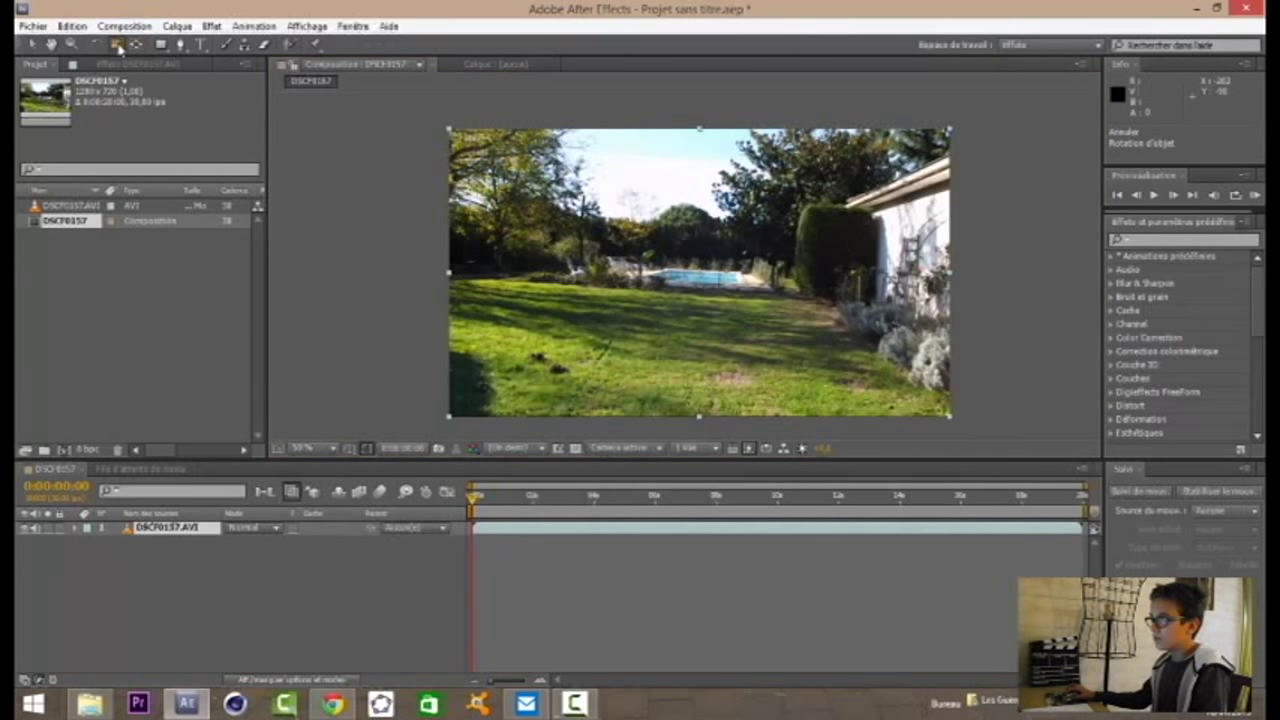
pyautogui.click(117, 46)
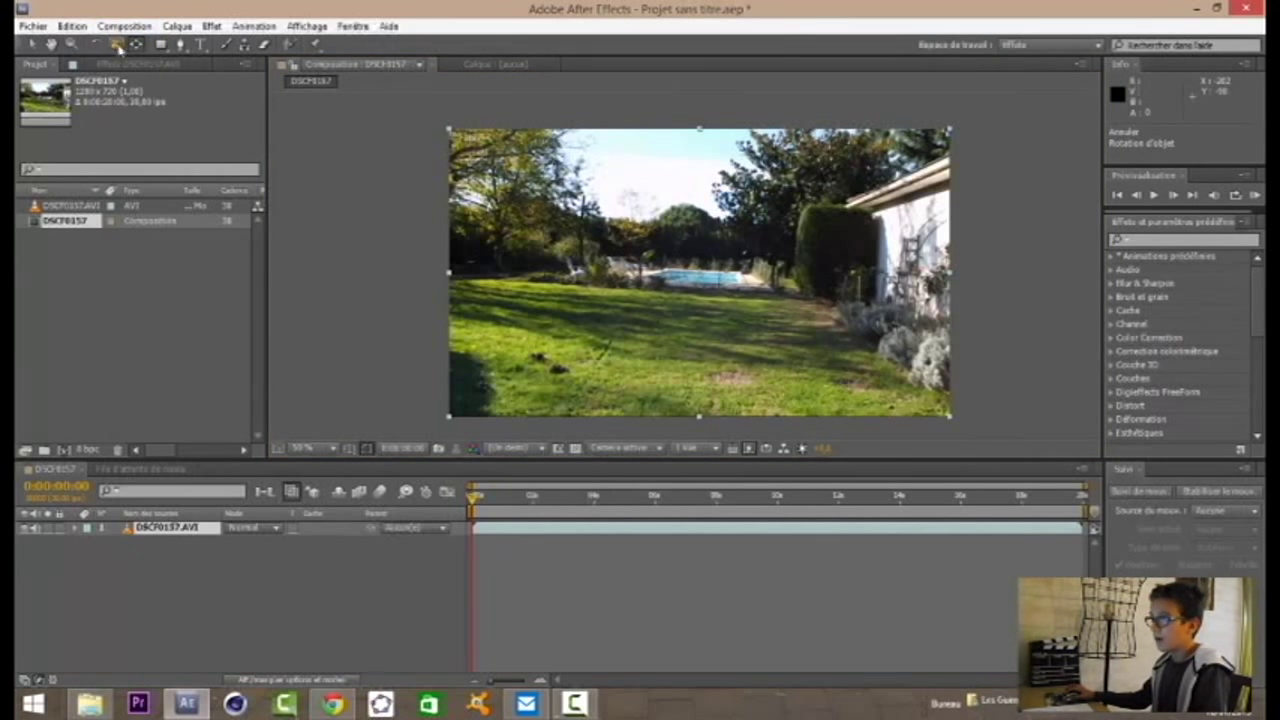
# Draw a Pen mask around the pool and trees, then undo it with Ctrl+Z.
pyautogui.click(162, 46)
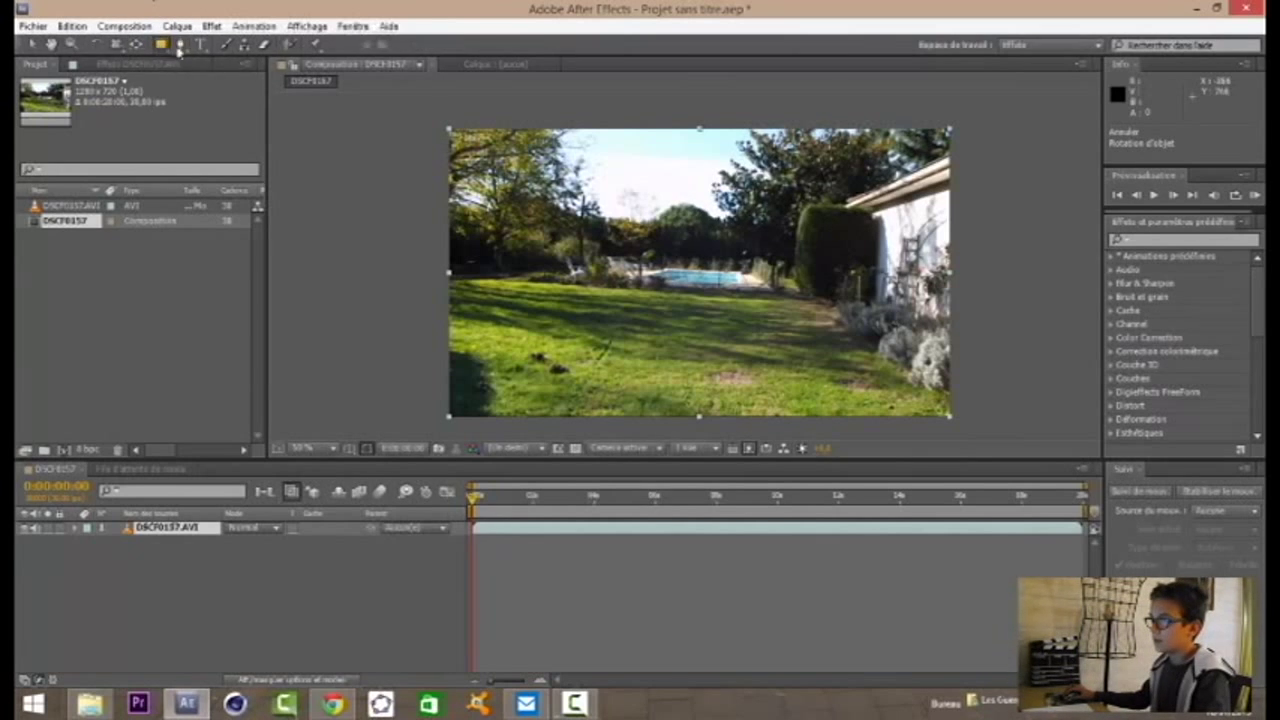
pyautogui.click(181, 46)
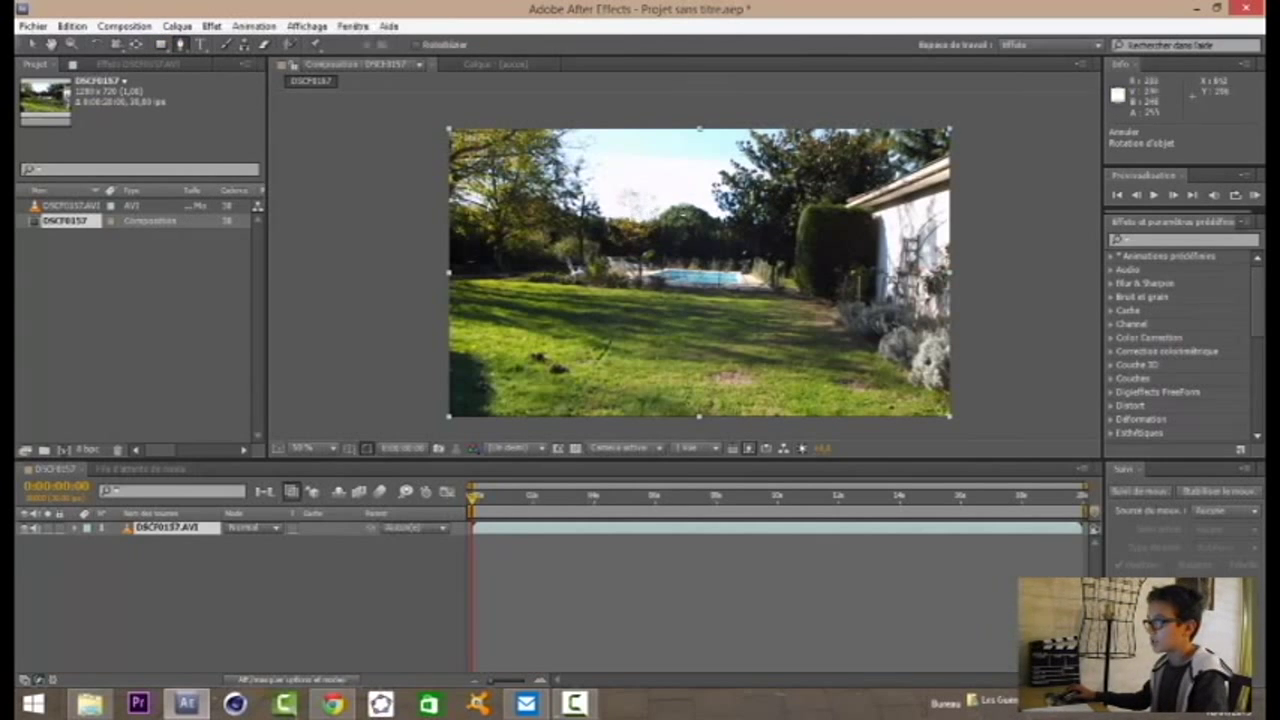
pyautogui.click(675, 180)
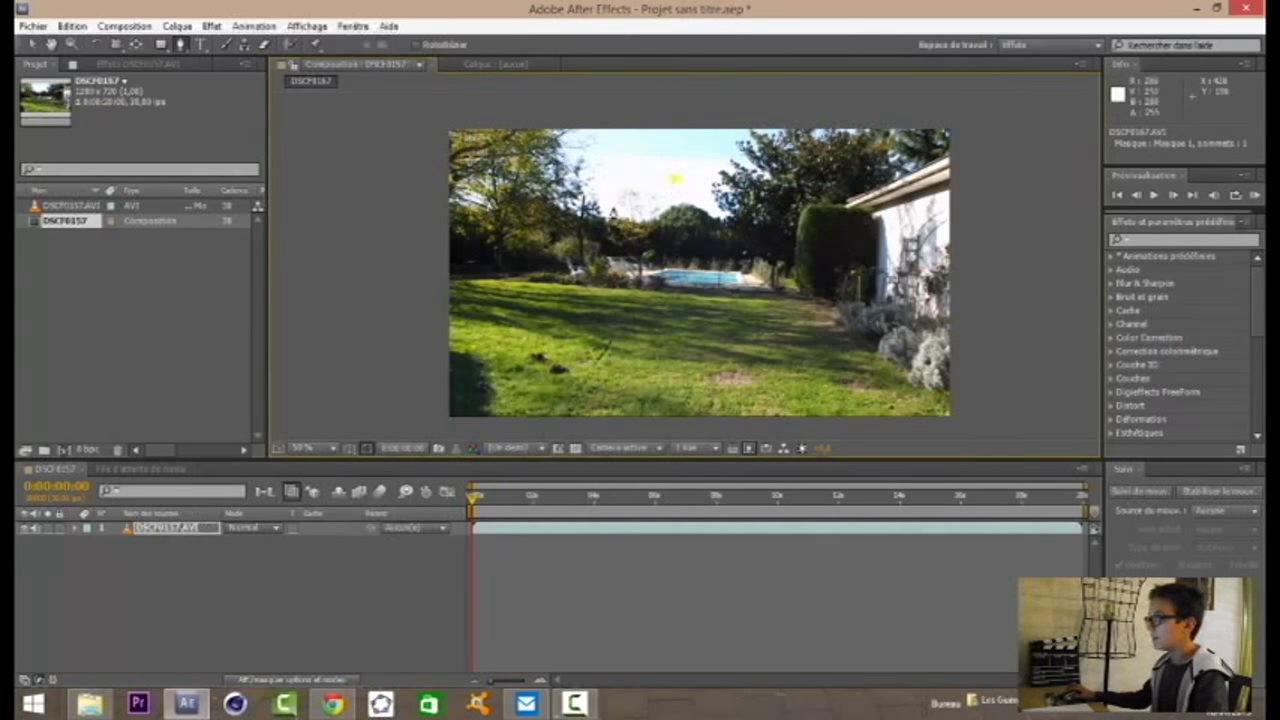
pyautogui.click(731, 322)
pyautogui.click(850, 273)
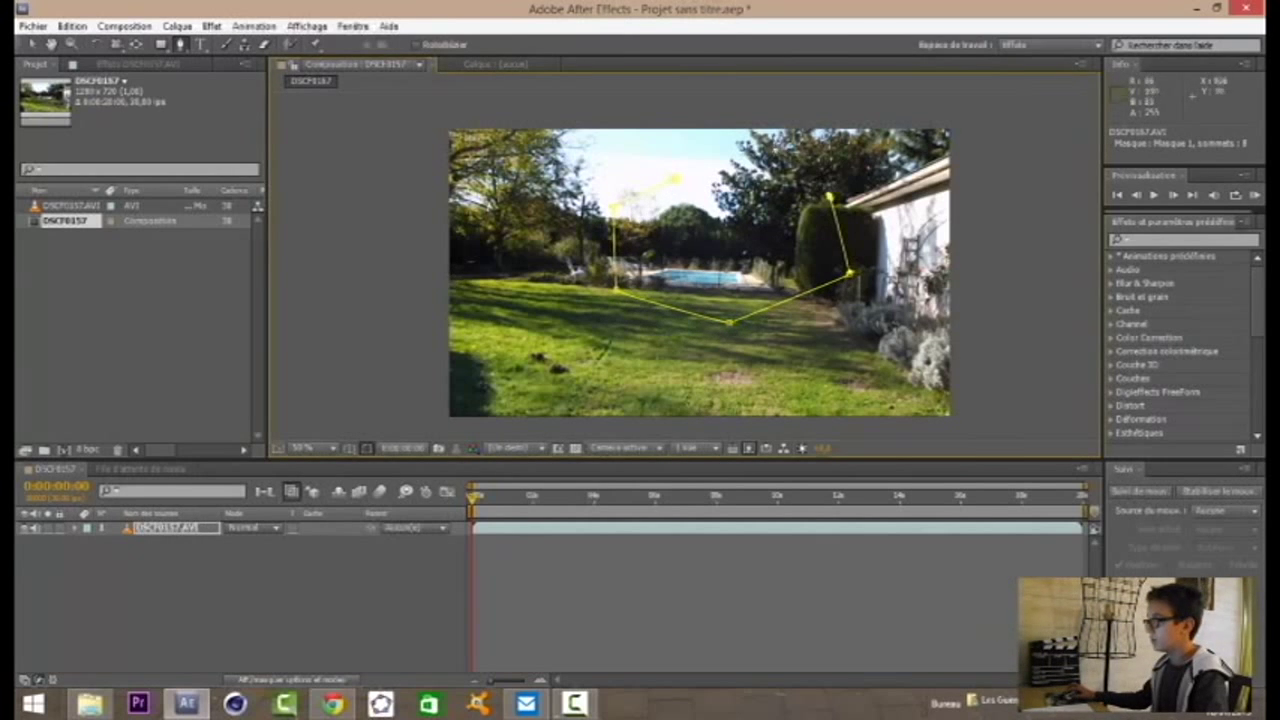
pyautogui.click(675, 180)
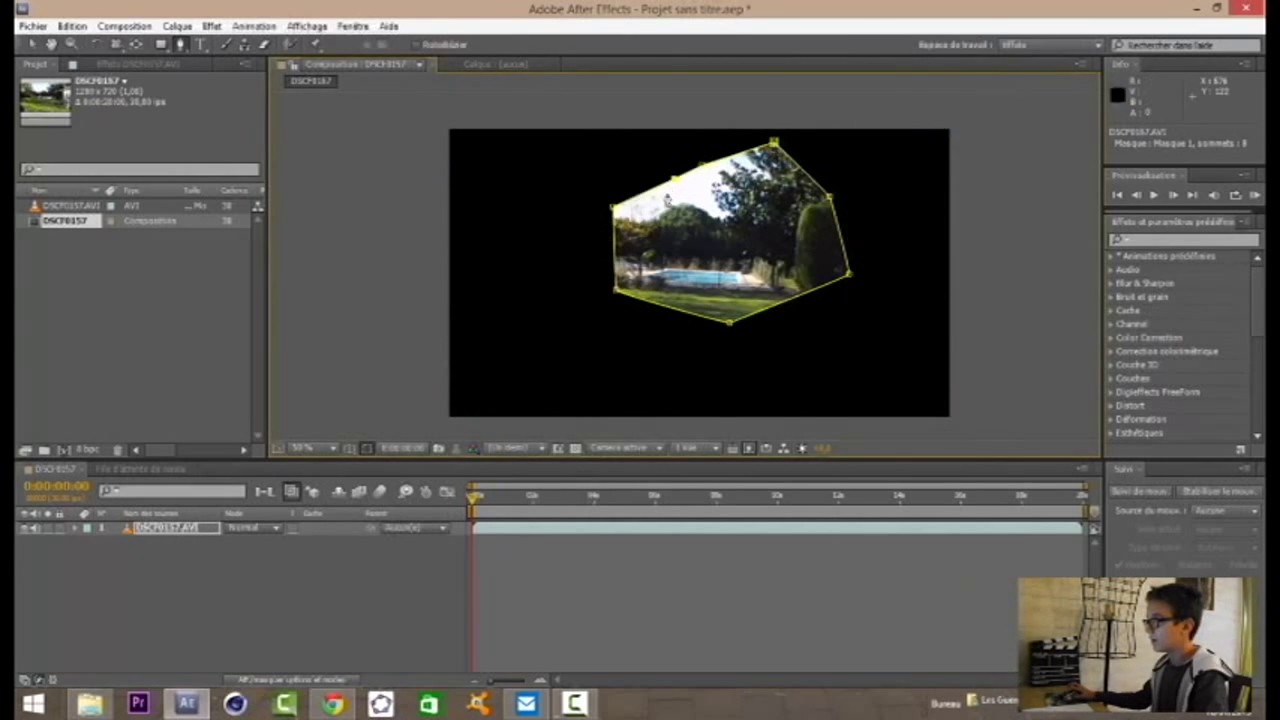
pyautogui.moveTo(675, 179); pyautogui.dragTo(302, 240)
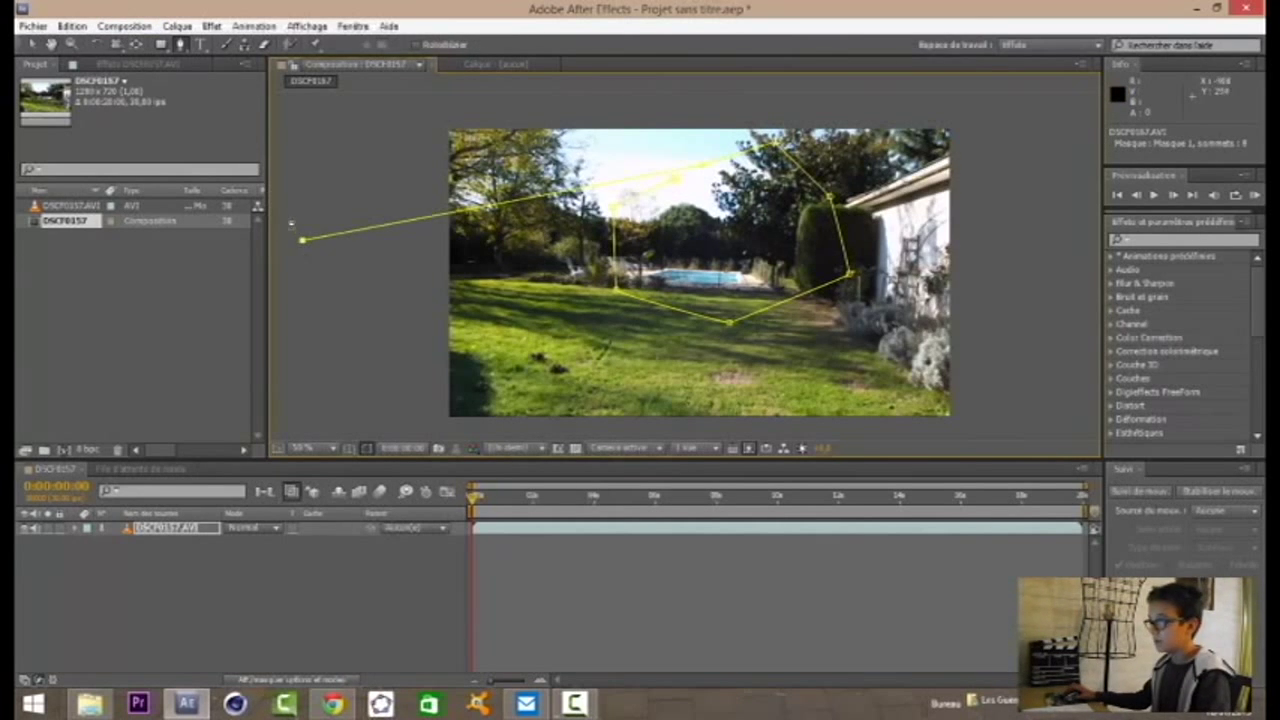
pyautogui.hotkey('ctrl', 'z')
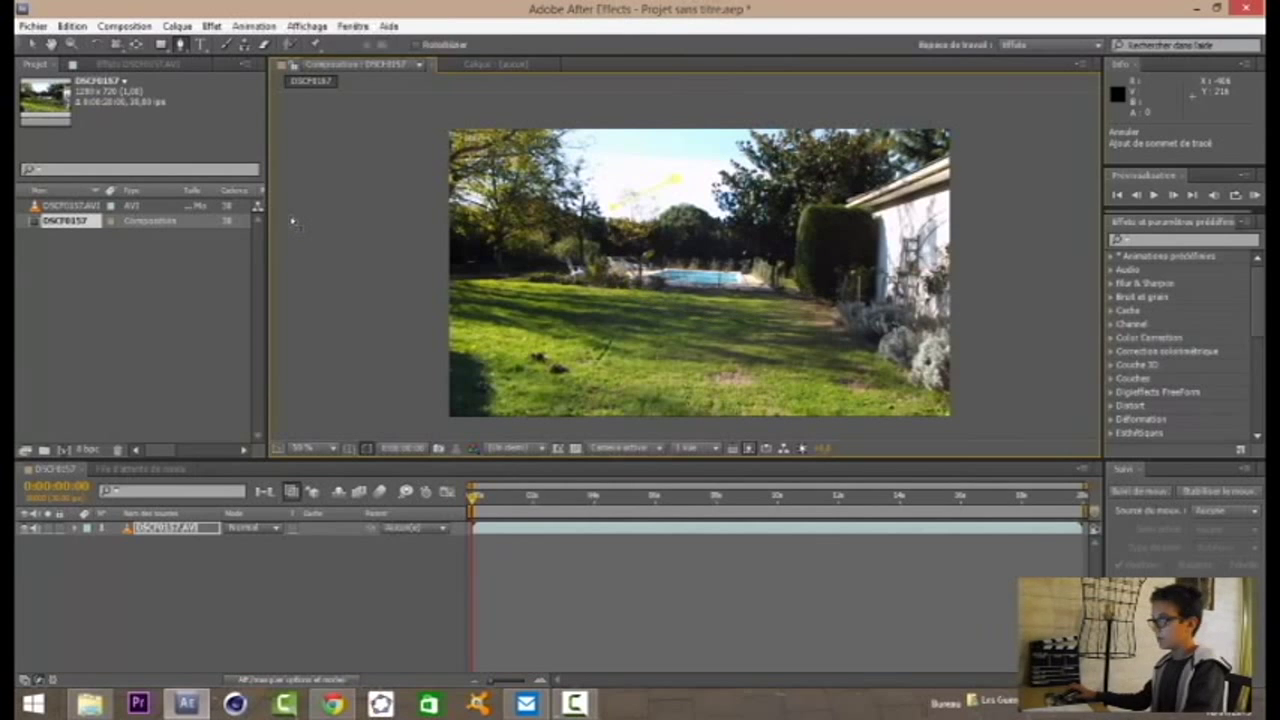
pyautogui.hotkey('ctrl', 'z')
# Try and undo a rectangular mask over the treeline, then create the Texte 1 text layer.
pyautogui.click(162, 44)
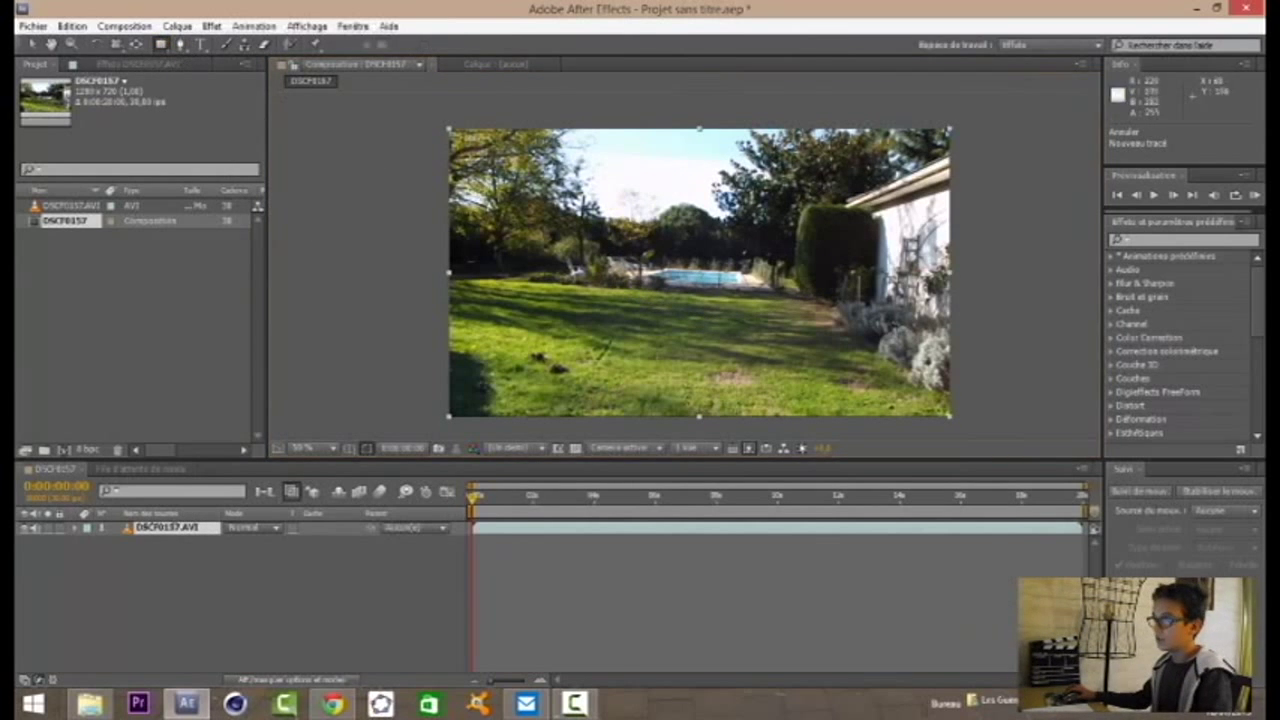
pyautogui.moveTo(484, 156)
pyautogui.mouseDown()
pyautogui.moveTo(791, 397)
pyautogui.moveTo(779, 325)
pyautogui.mouseUp()
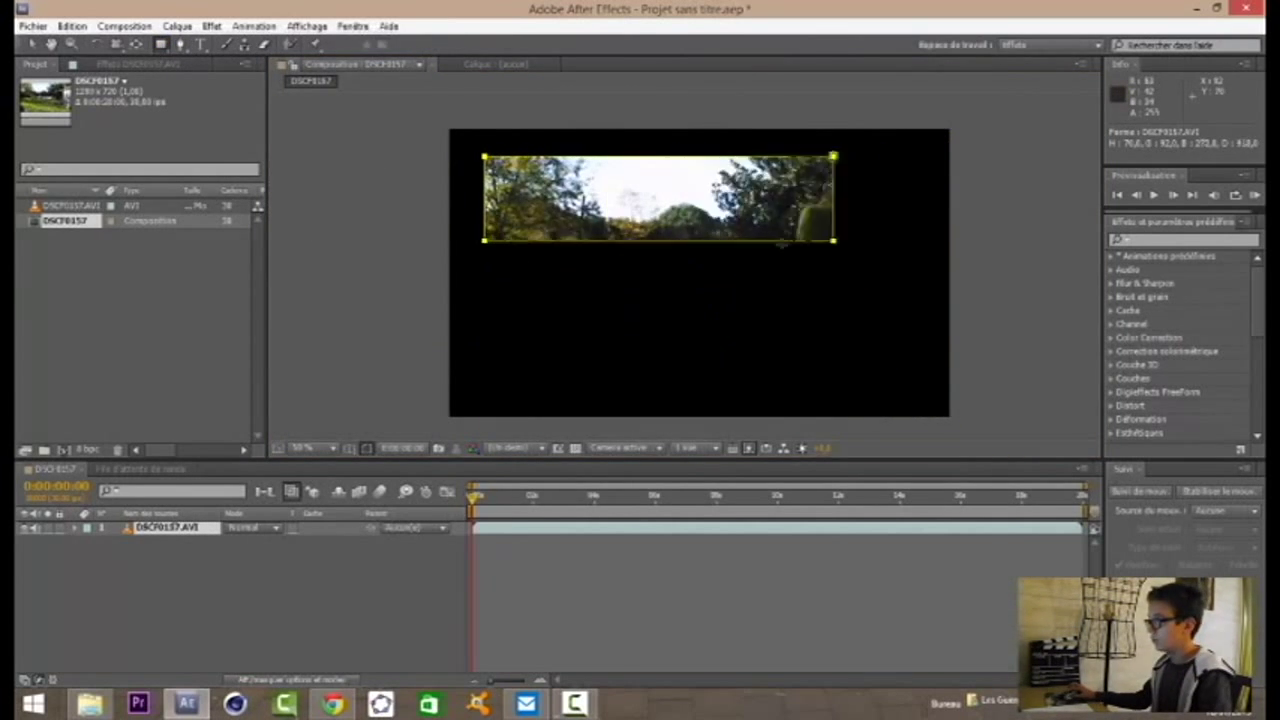
pyautogui.hotkey('ctrl', 'z')
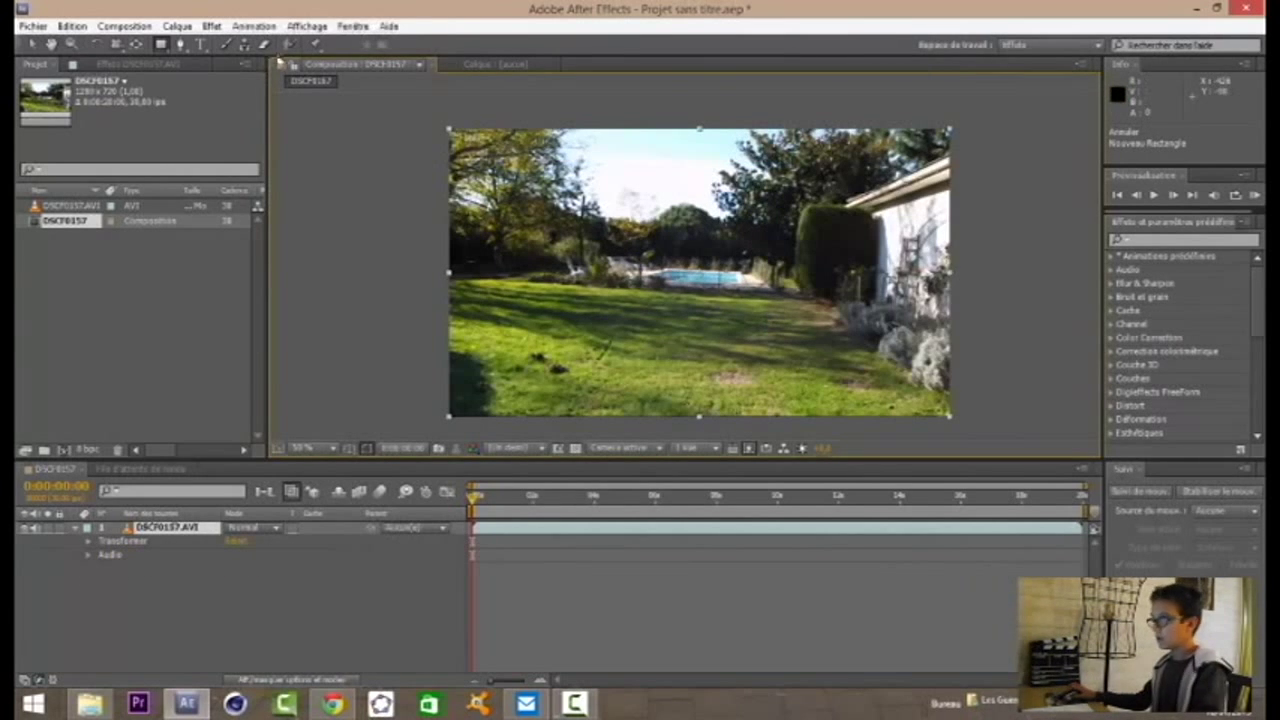
pyautogui.click(200, 44)
pyautogui.click(621, 241)
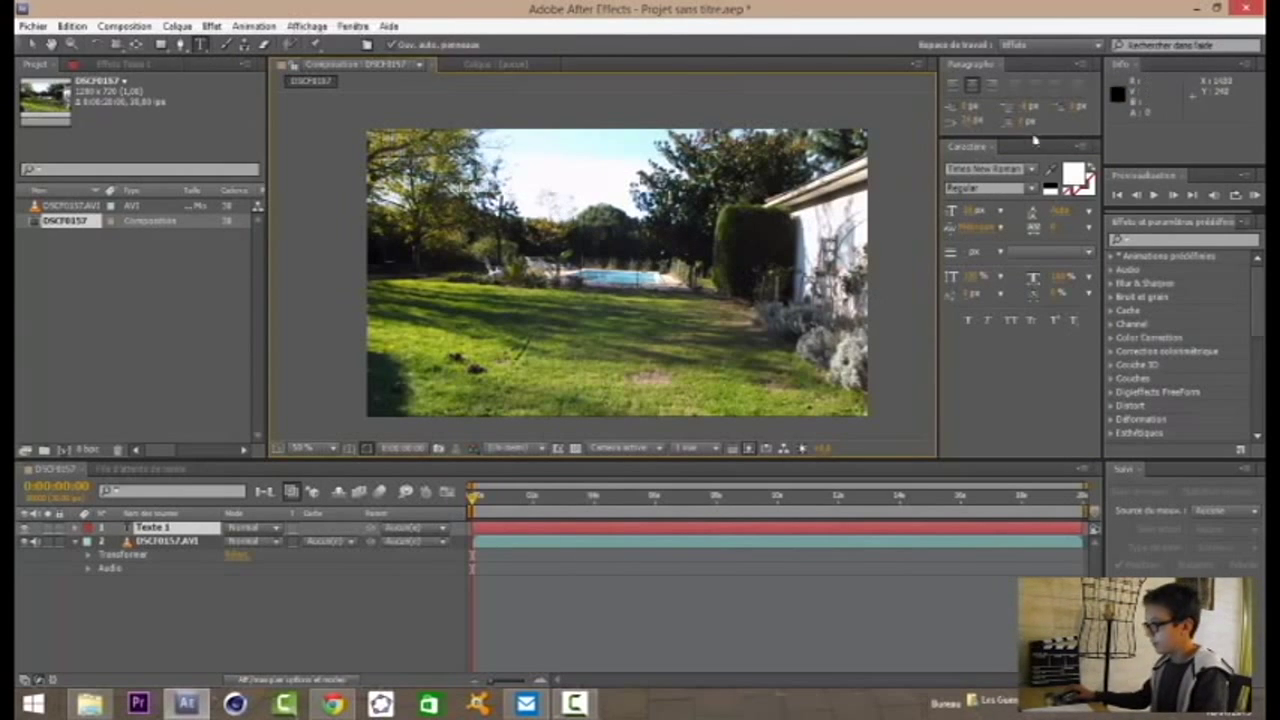
# Scale the text layer, then undo both the scaling and the text layer's creation.
pyautogui.click(33, 45)
pyautogui.moveTo(447, 191); pyautogui.dragTo(587, 228)
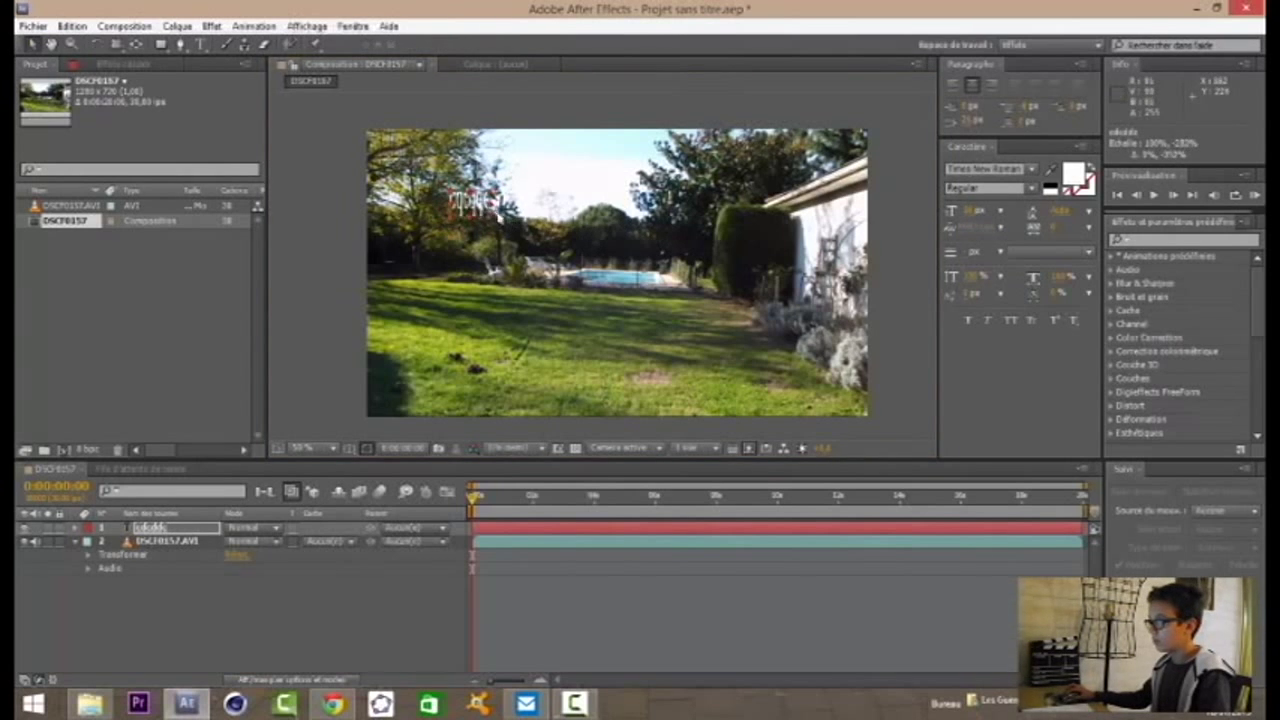
pyautogui.hotkey('ctrl', 'z')
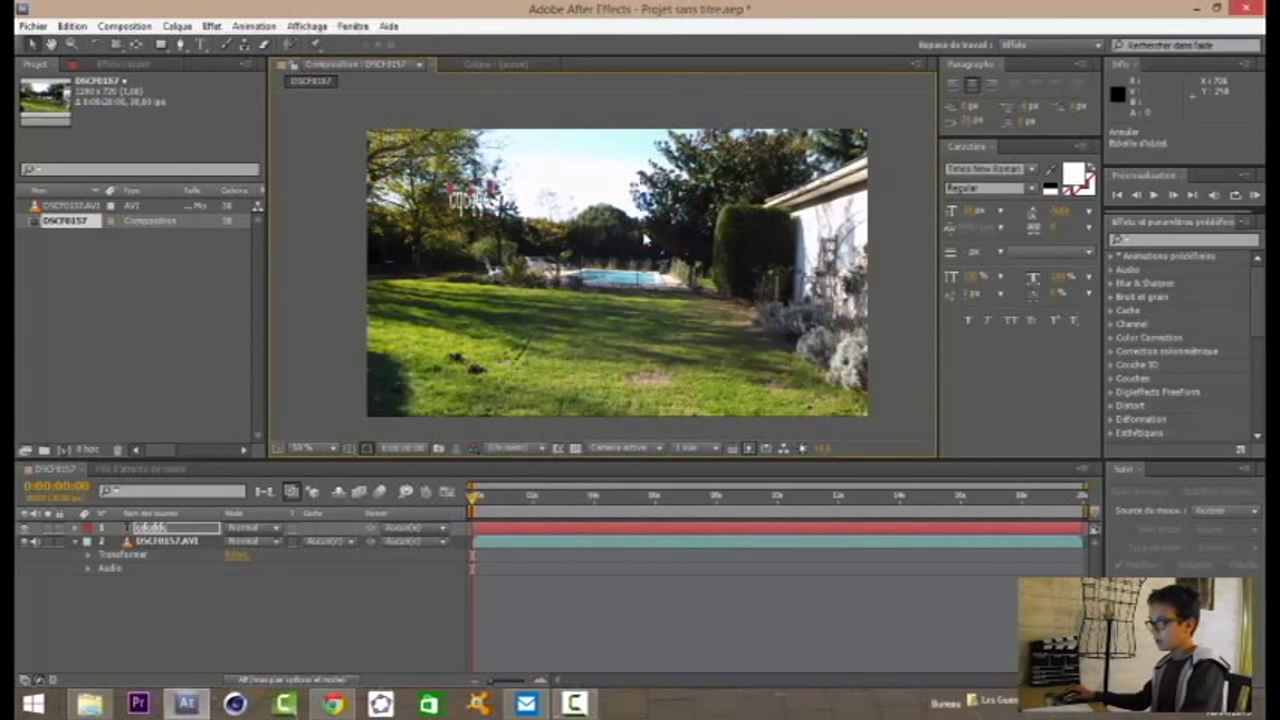
pyautogui.hotkey('ctrl', 'z')
# Try the Clone Stamp, Eraser and Roto Brush tools, closing the paint and brush panels.
pyautogui.click(244, 46)
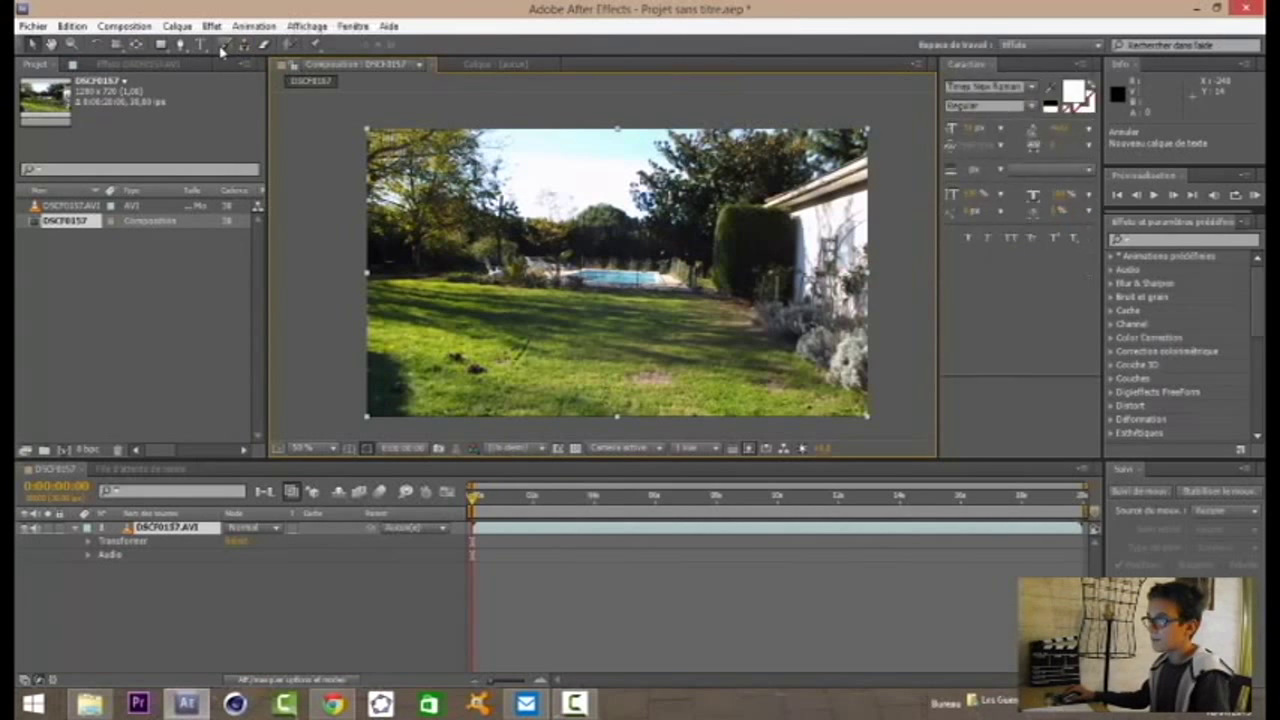
pyautogui.click(264, 45)
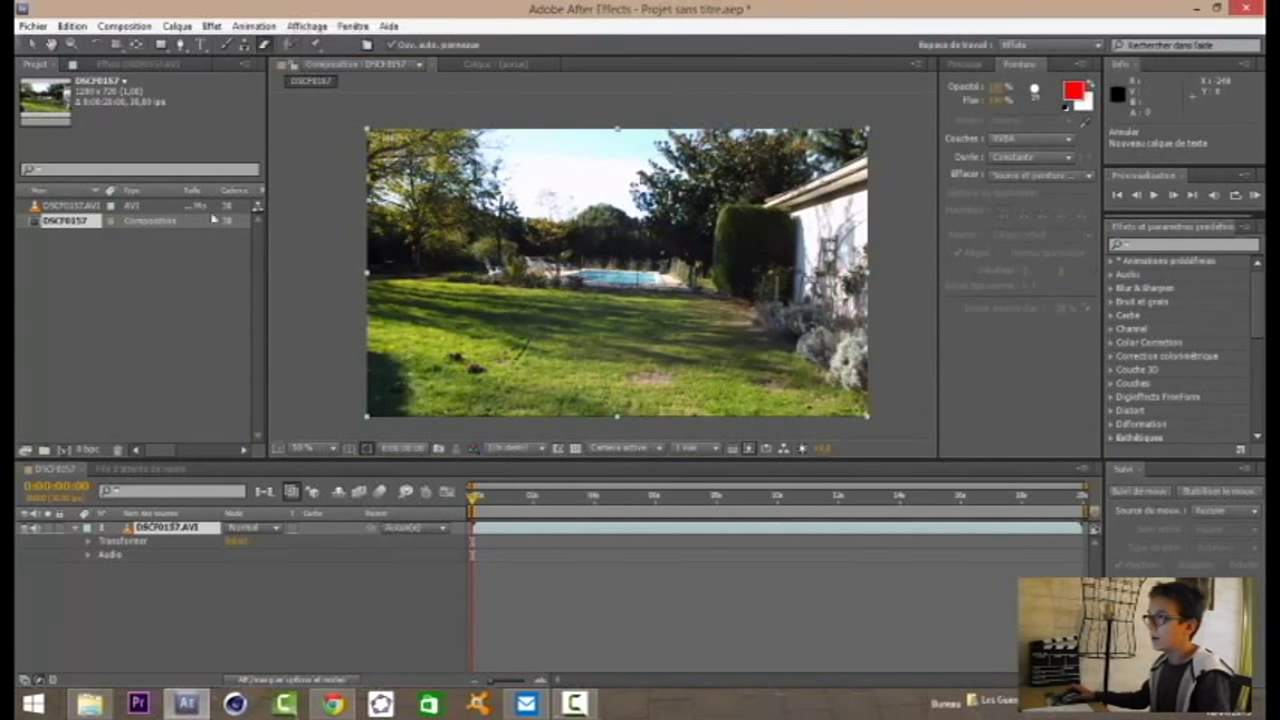
pyautogui.click(1045, 66)
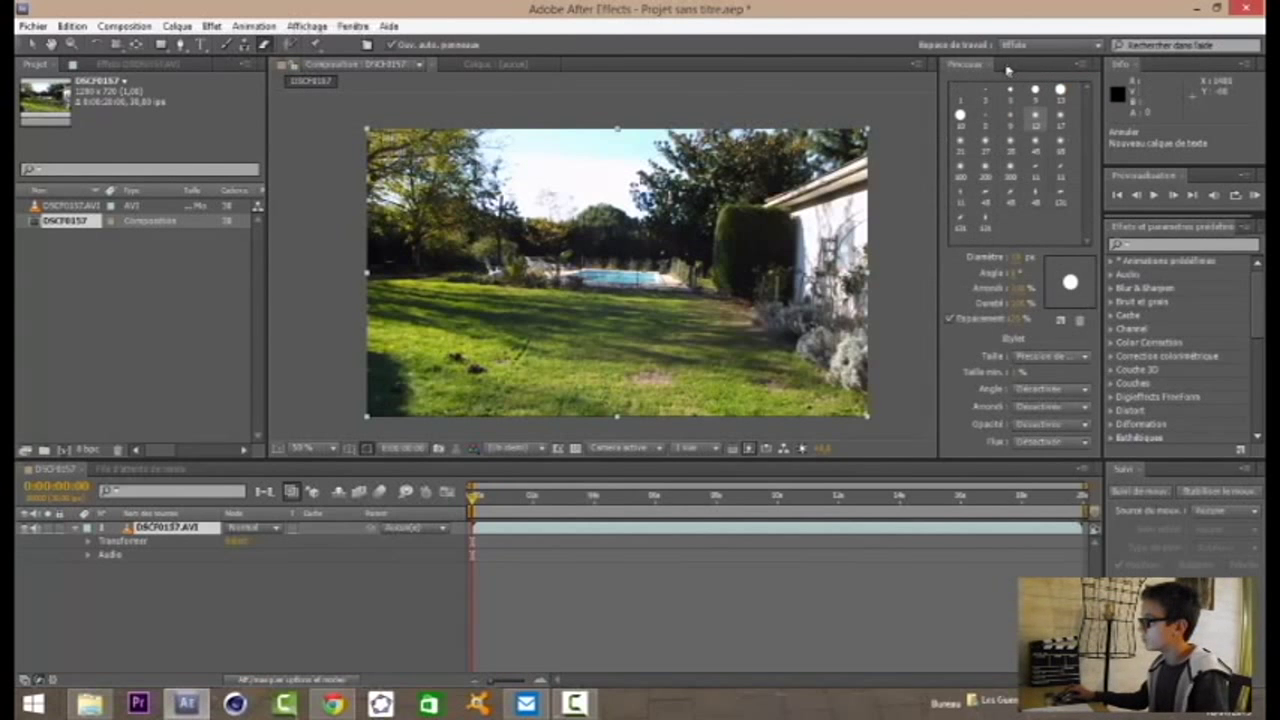
pyautogui.click(993, 67)
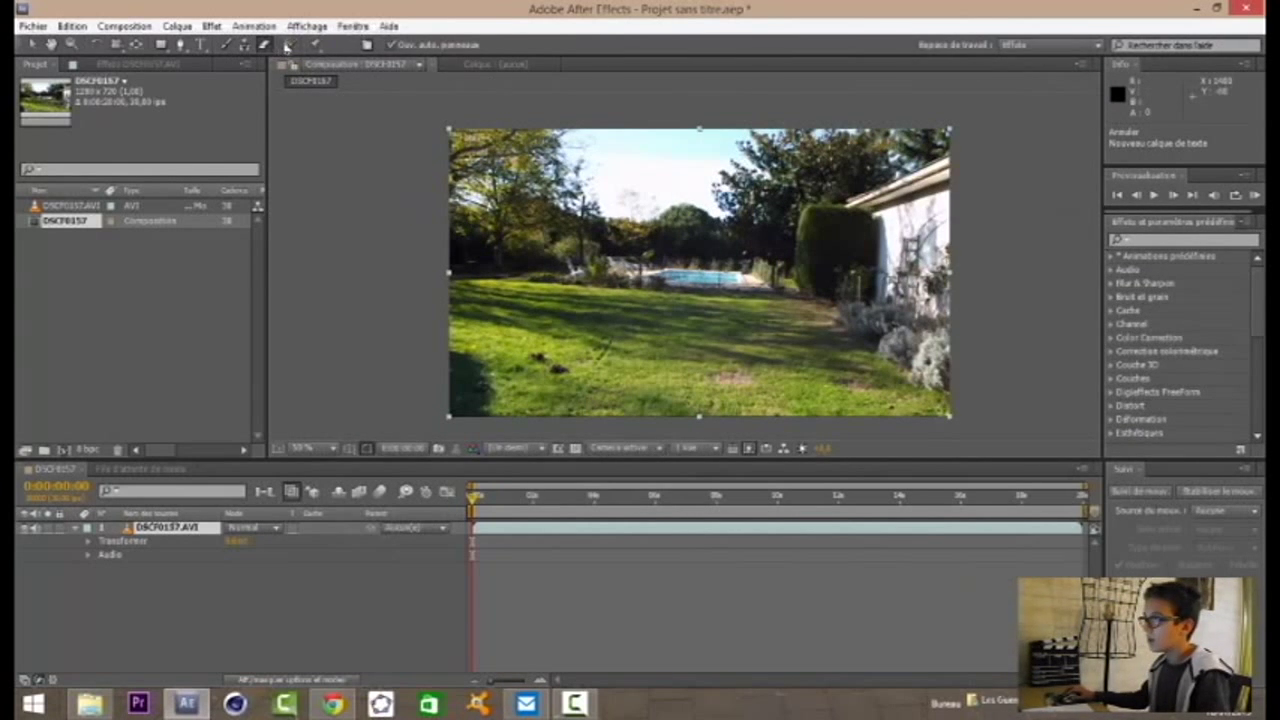
pyautogui.click(288, 46)
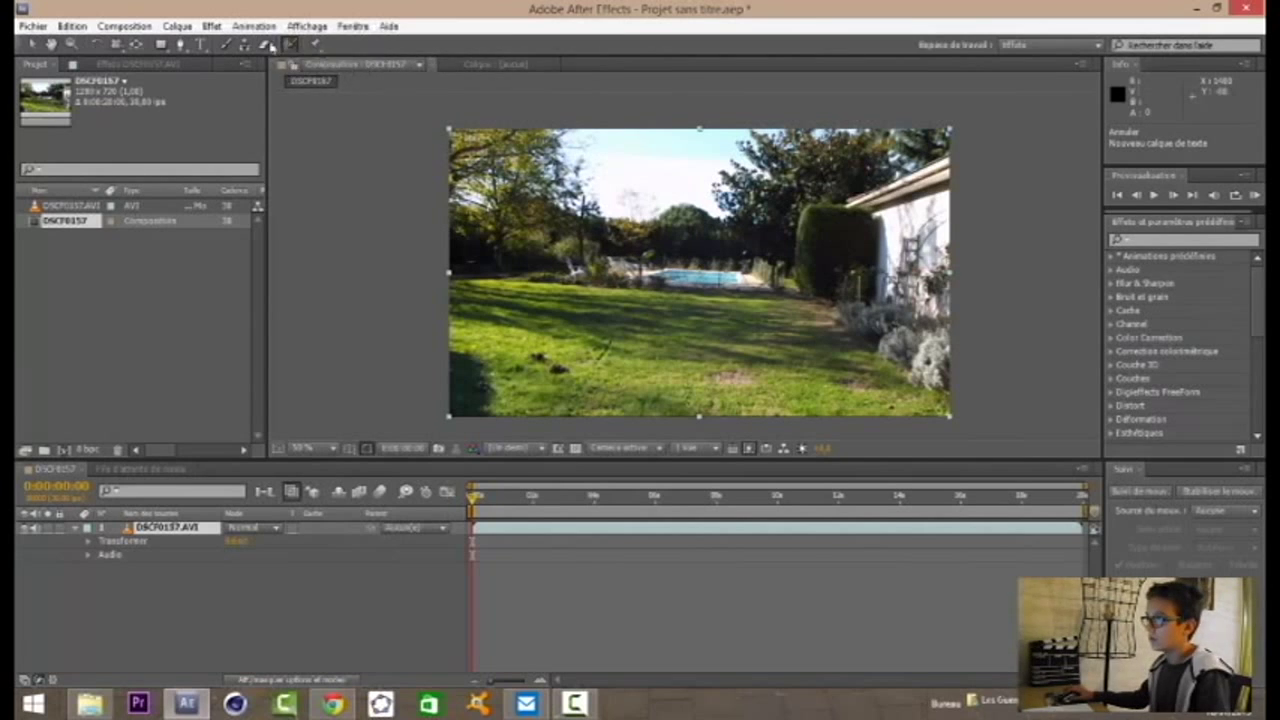
# Select the Puppet Pin tool beside the Roto Brush.
pyautogui.click(313, 46)
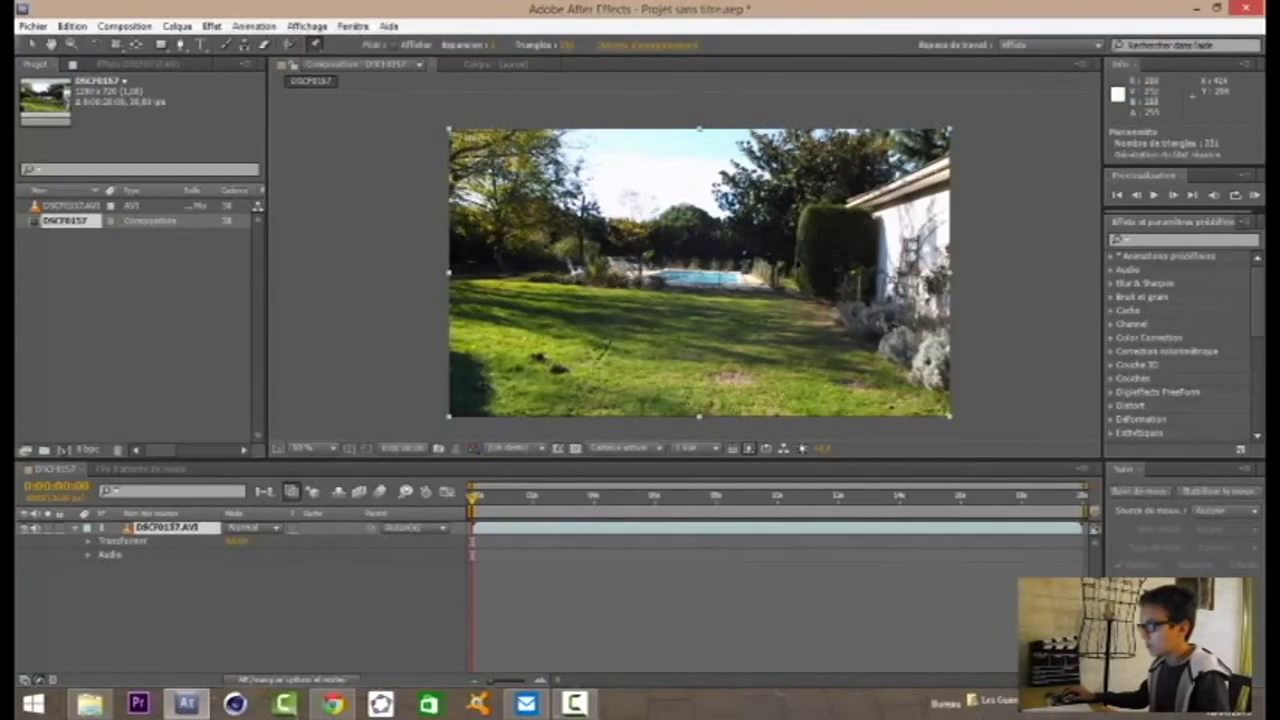
# Pin and warp the garden clip with a puppet pin, then undo the move and mesh.
pyautogui.click(750, 237)
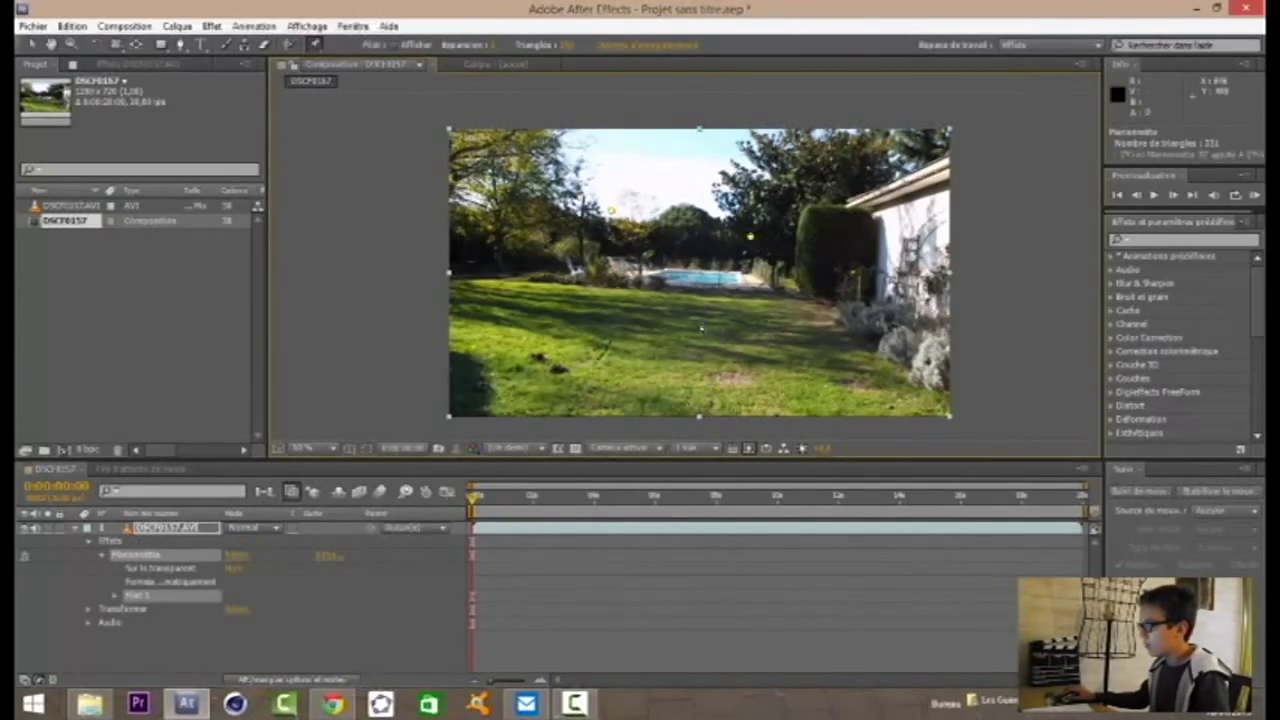
pyautogui.click(32, 44)
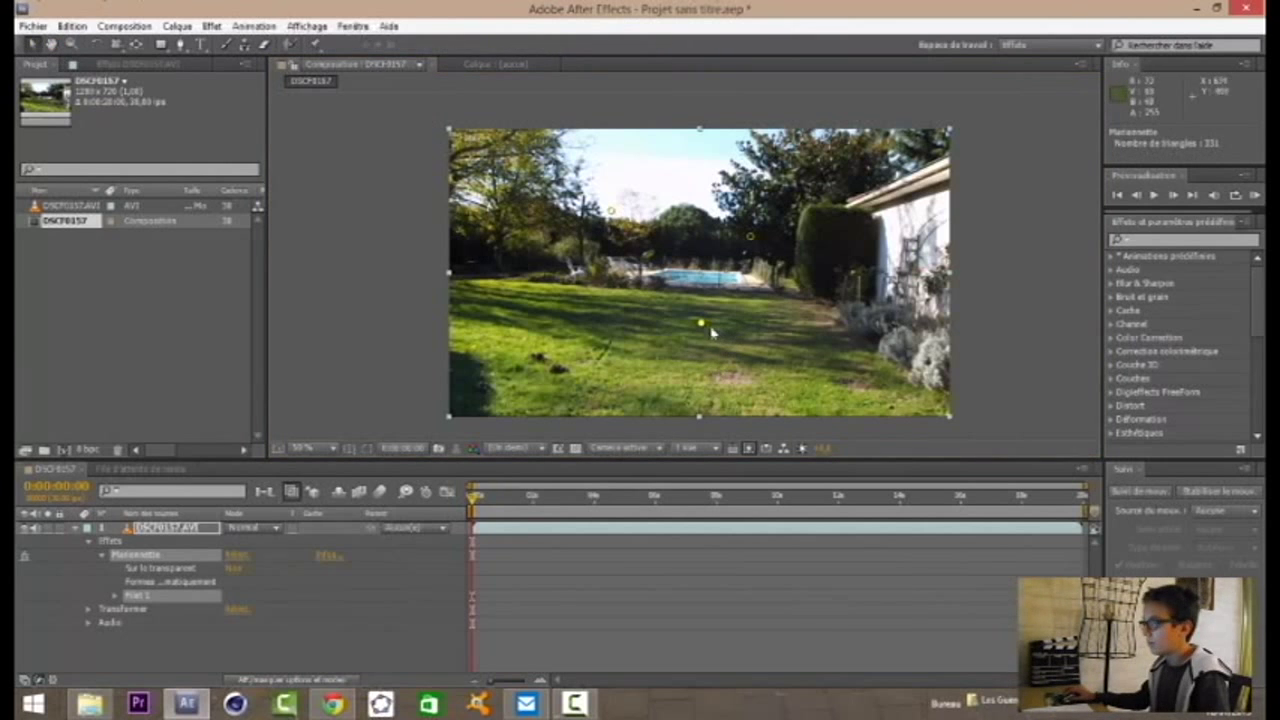
pyautogui.moveTo(702, 324)
pyautogui.mouseDown()
pyautogui.moveTo(630, 184)
pyautogui.moveTo(648, 271)
pyautogui.mouseUp()
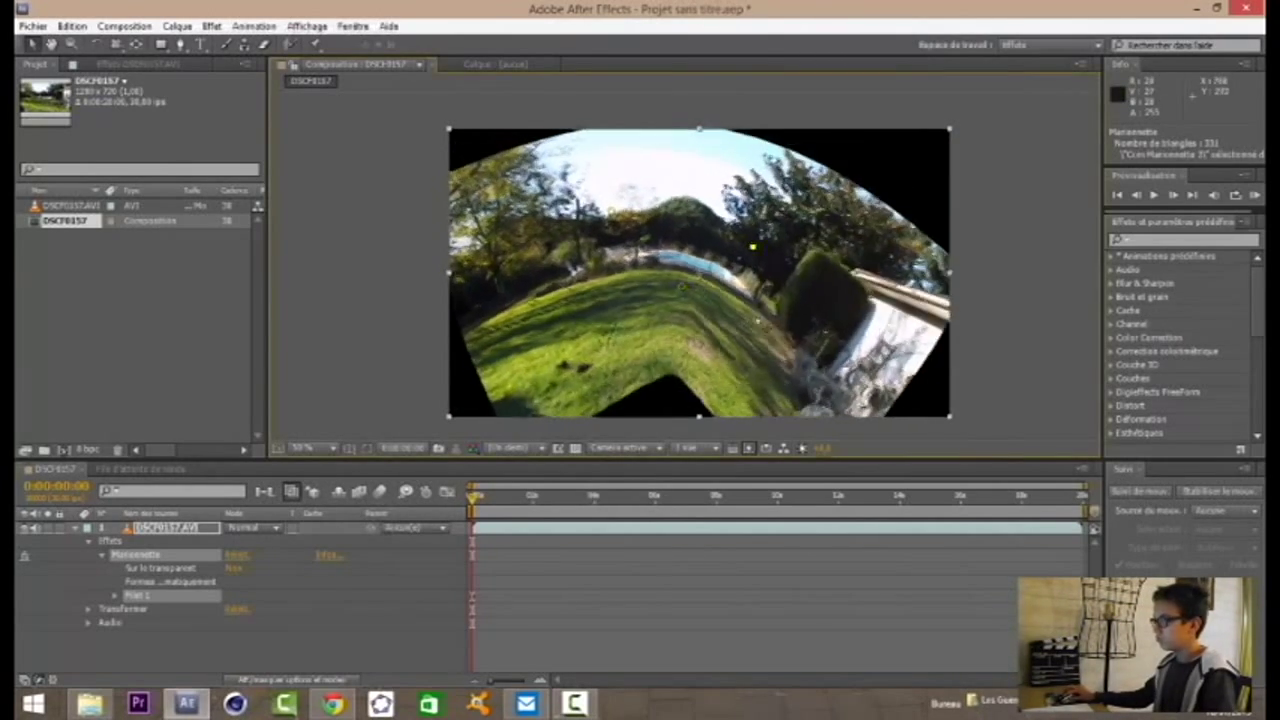
pyautogui.moveTo(648, 271)
pyautogui.mouseDown()
pyautogui.moveTo(738, 311)
pyautogui.moveTo(599, 257)
pyautogui.mouseUp()
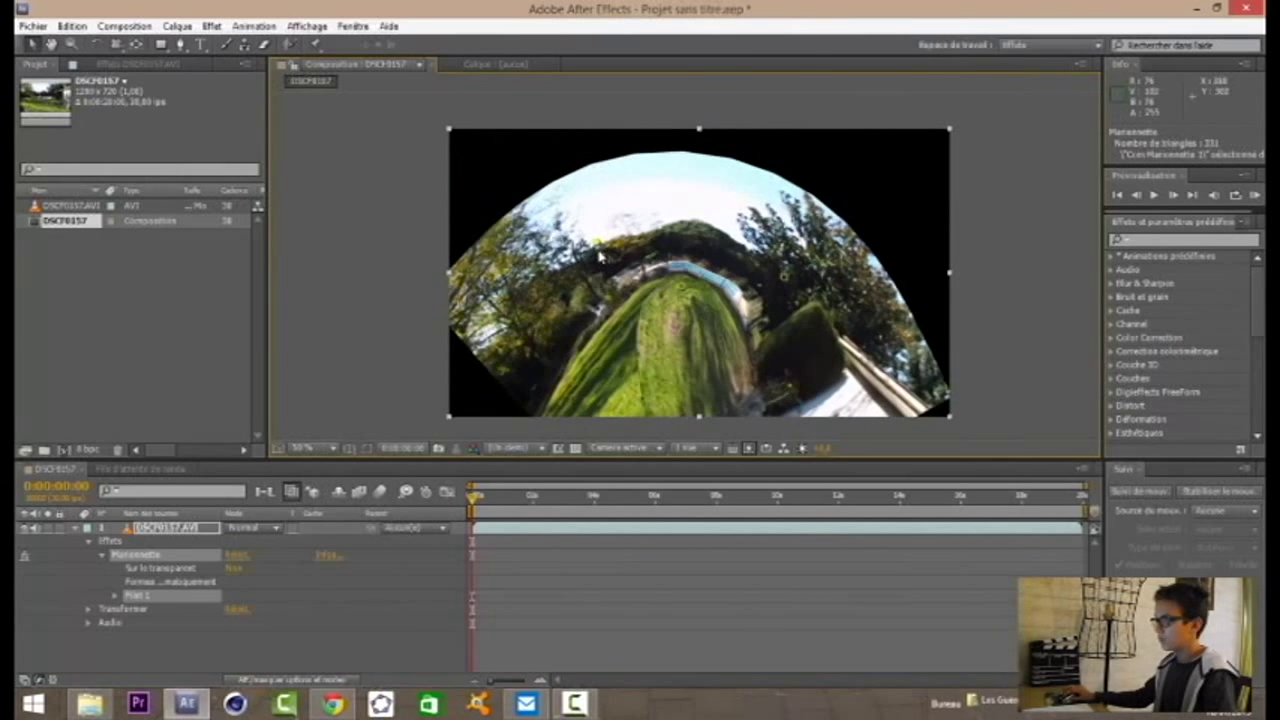
pyautogui.hotkey('ctrl', 'z')
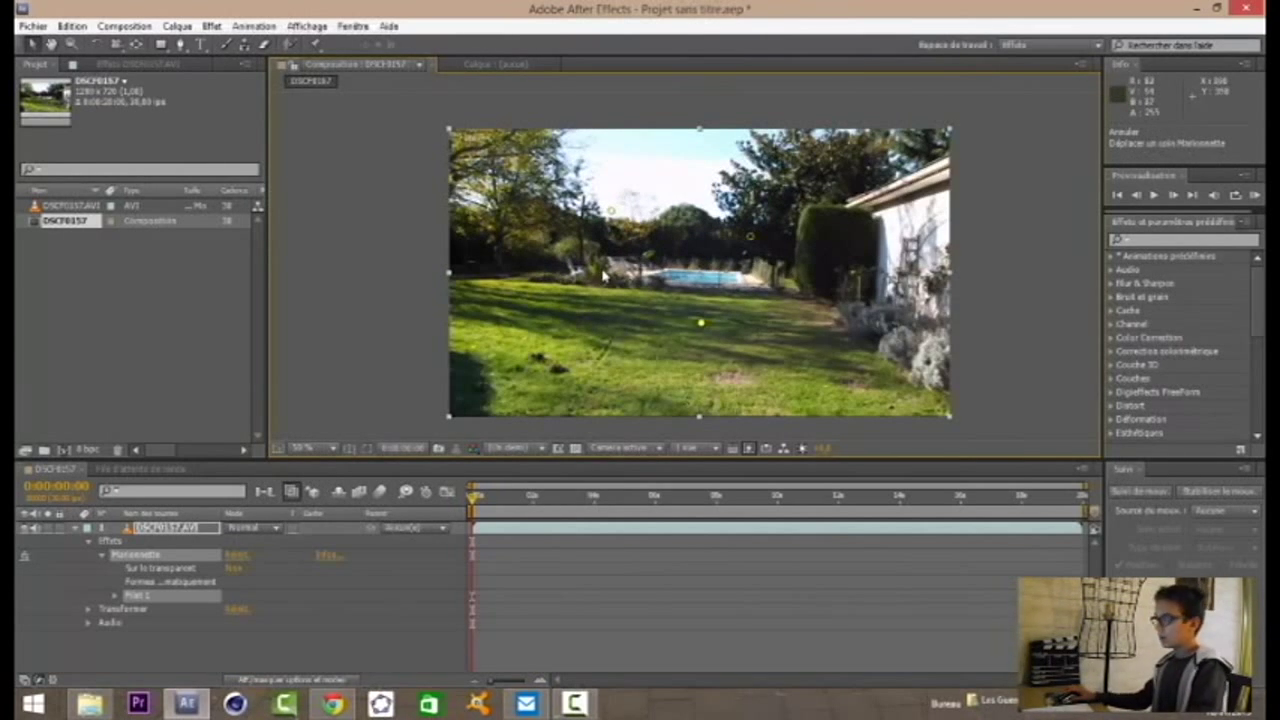
pyautogui.hotkey('ctrl', 'z')
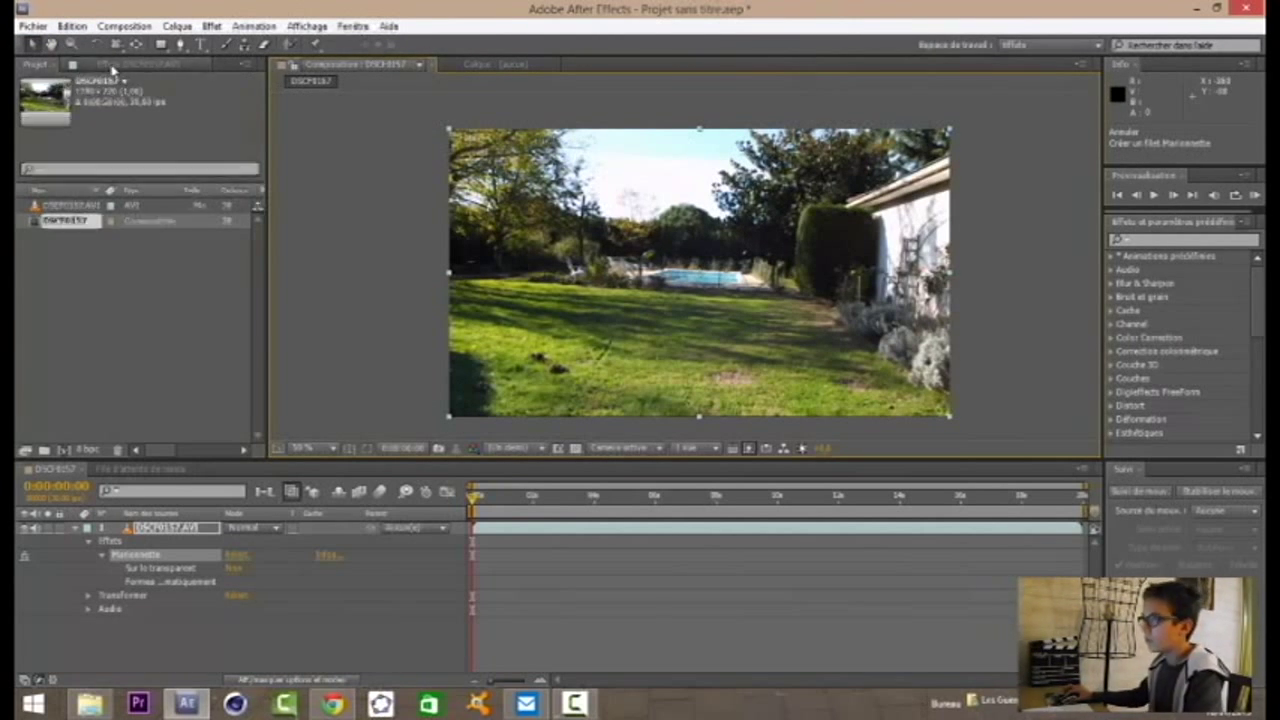
# Show the puppet effect controls, return to the Project panel, and browse the menus without choosing.
pyautogui.click(112, 66)
pyautogui.click(35, 64)
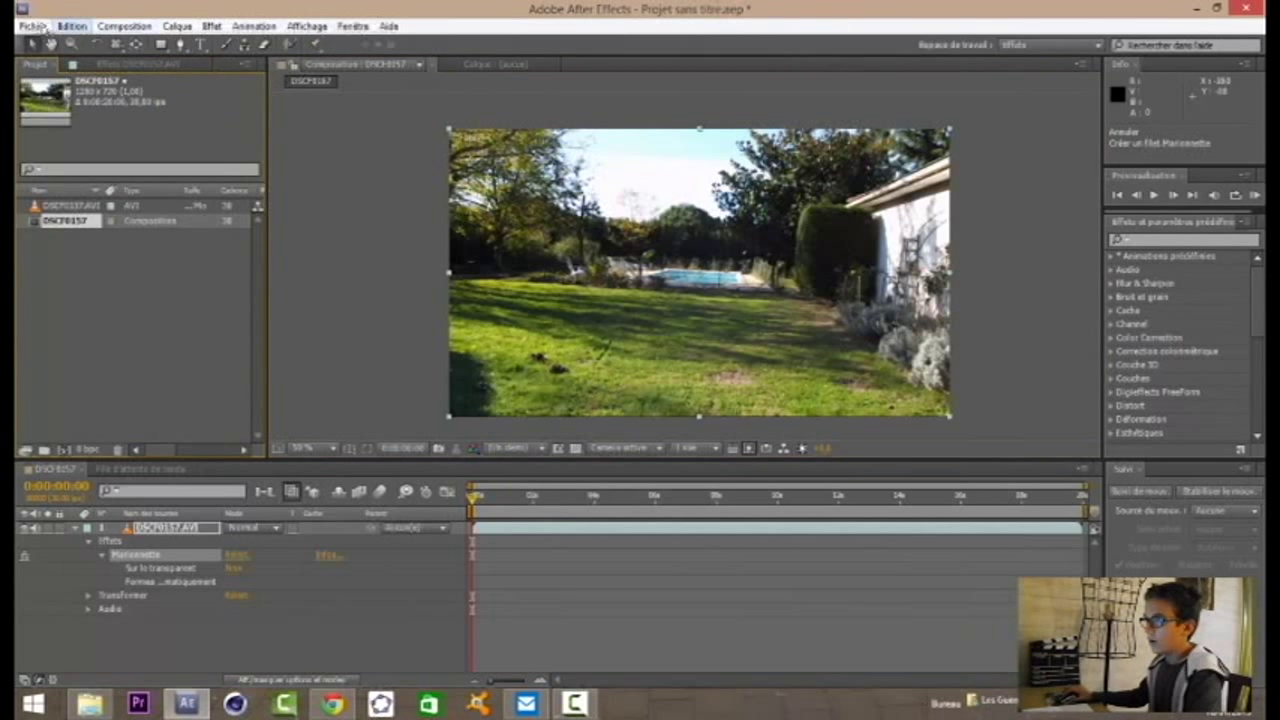
pyautogui.click(68, 27)
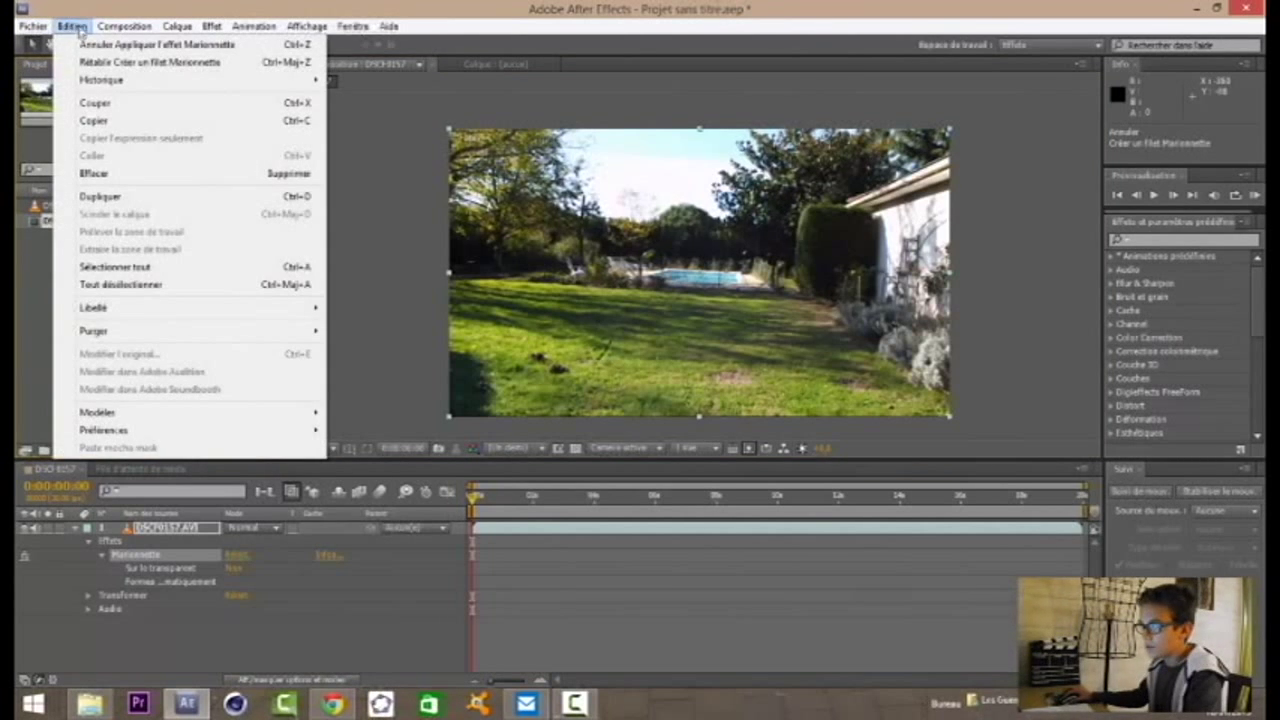
pyautogui.moveTo(112, 30)
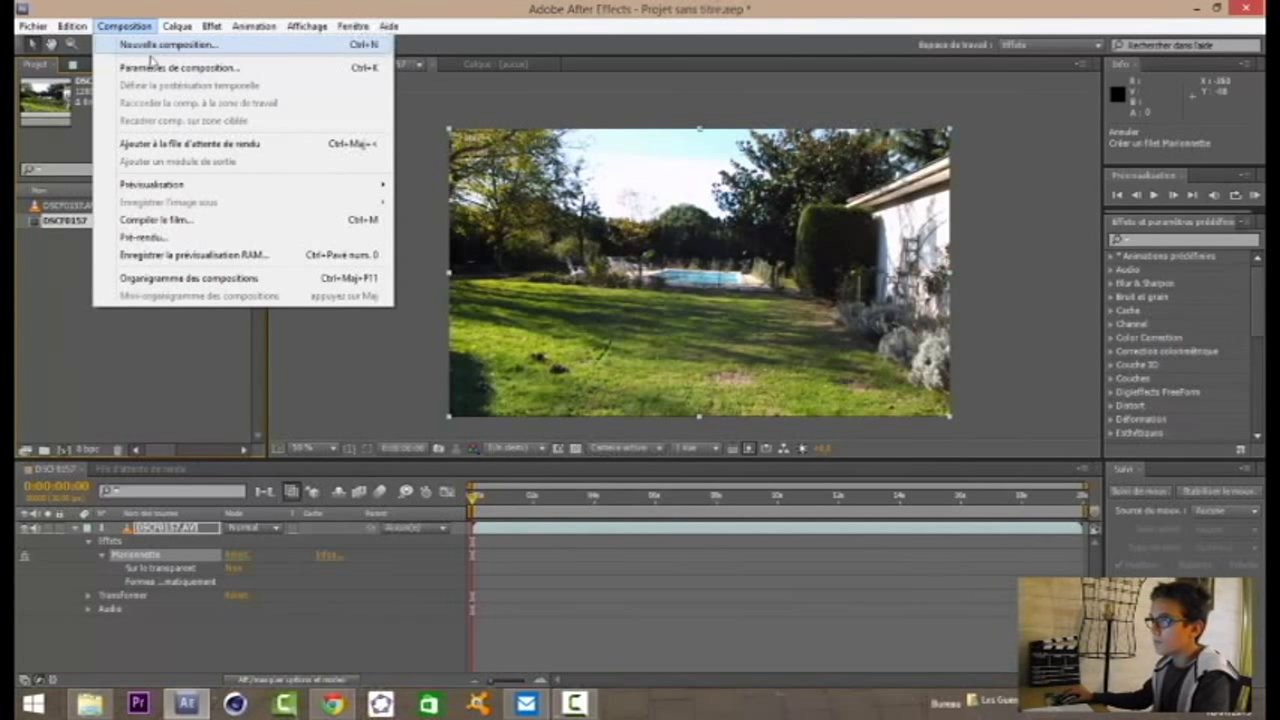
pyautogui.click(54, 275)
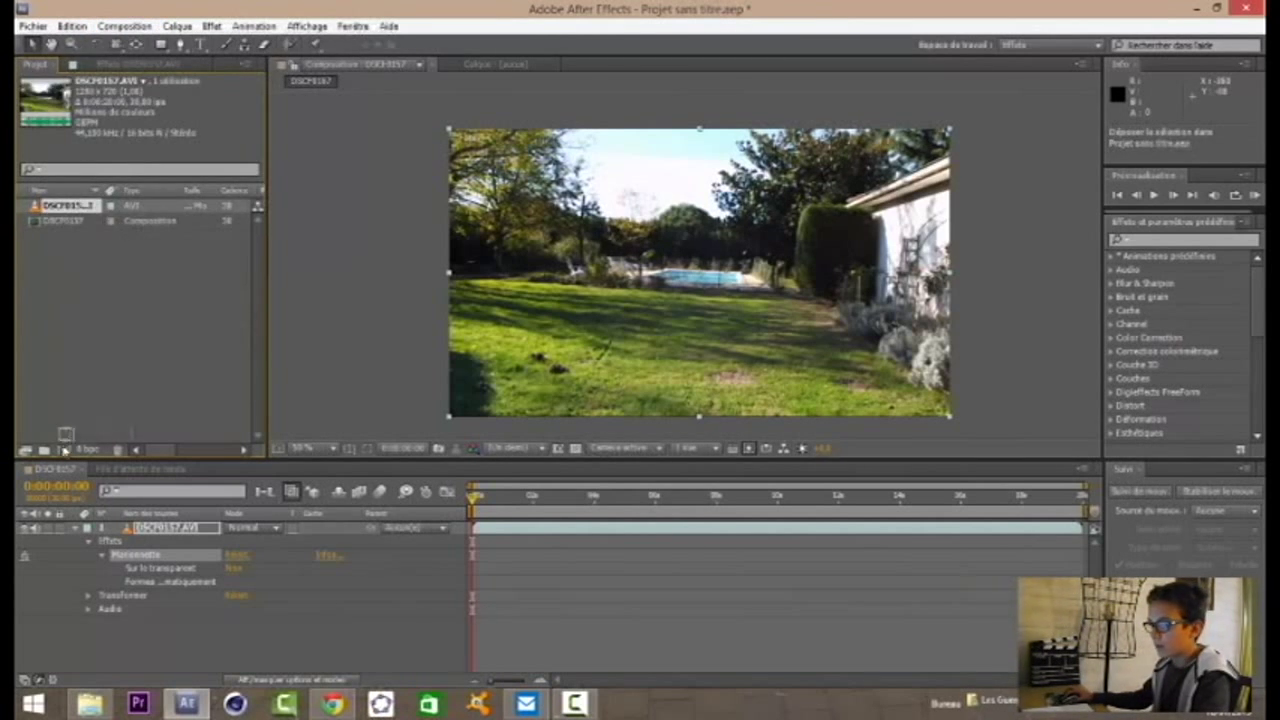
# Drop DSCF0157.AVI onto New Composition to create DSCF0158, then close its timeline tab.
pyautogui.moveTo(38, 207); pyautogui.dragTo(63, 450)
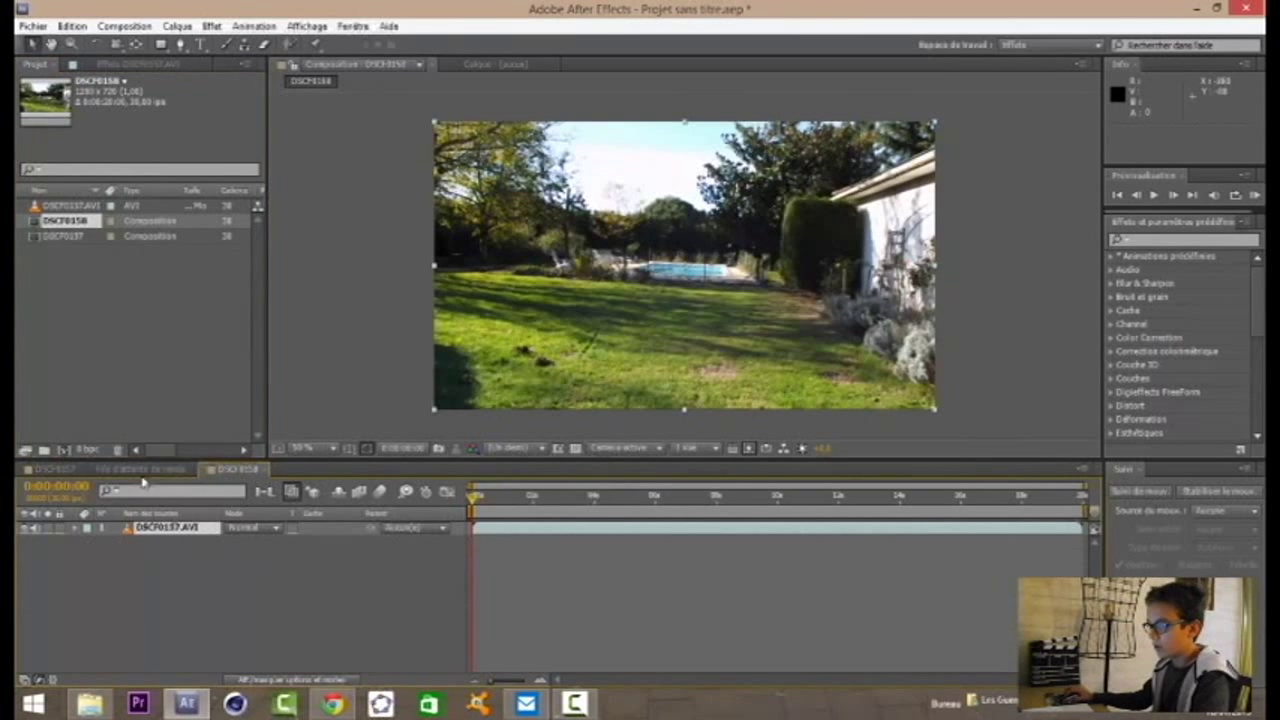
pyautogui.click(140, 469)
pyautogui.click(55, 469)
pyautogui.click(245, 469)
pyautogui.click(265, 470)
# RAM-preview the DSCF0157 composition with numpad 0, stopping playback with Space.
pyautogui.click(140, 28)
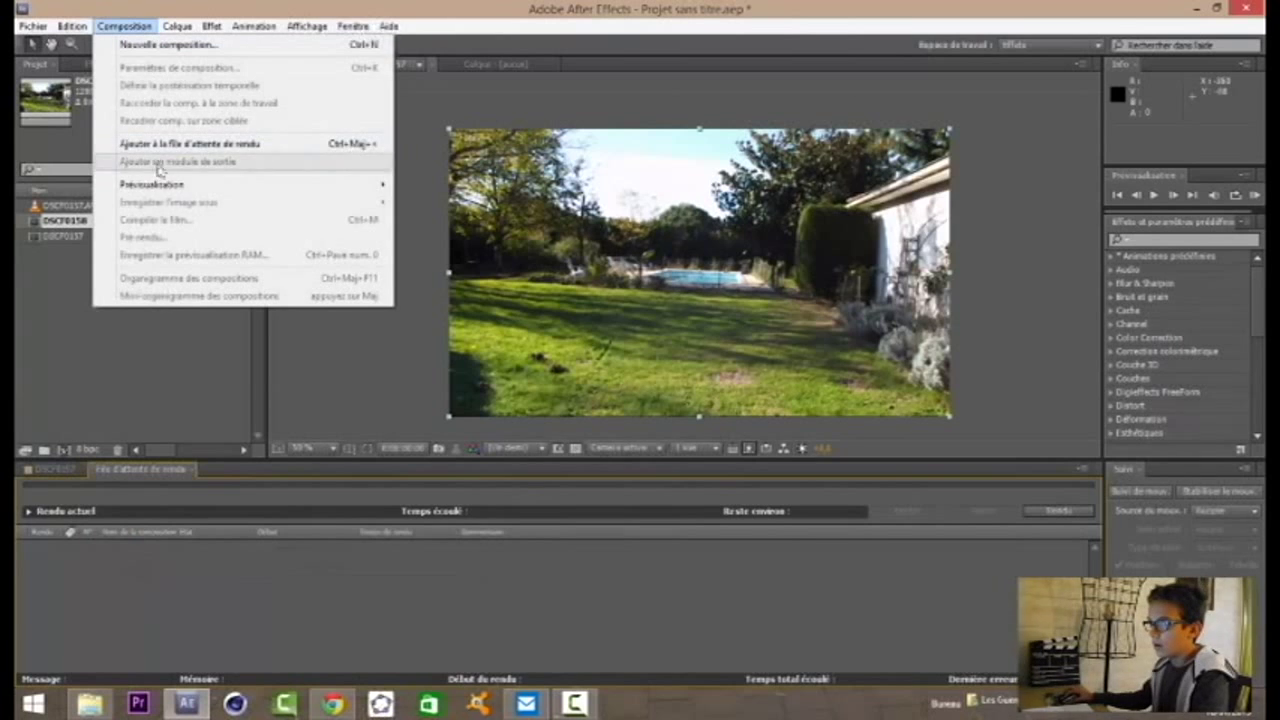
pyautogui.moveTo(168, 188)
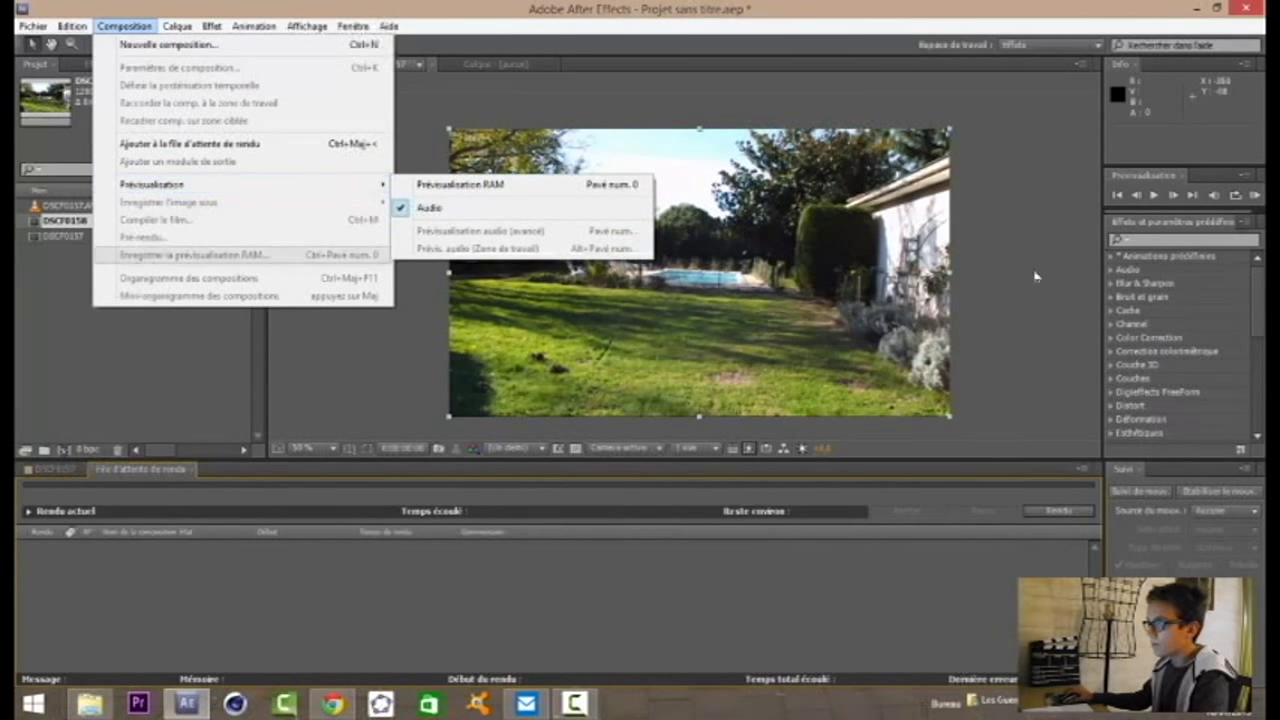
pyautogui.click(1153, 197)
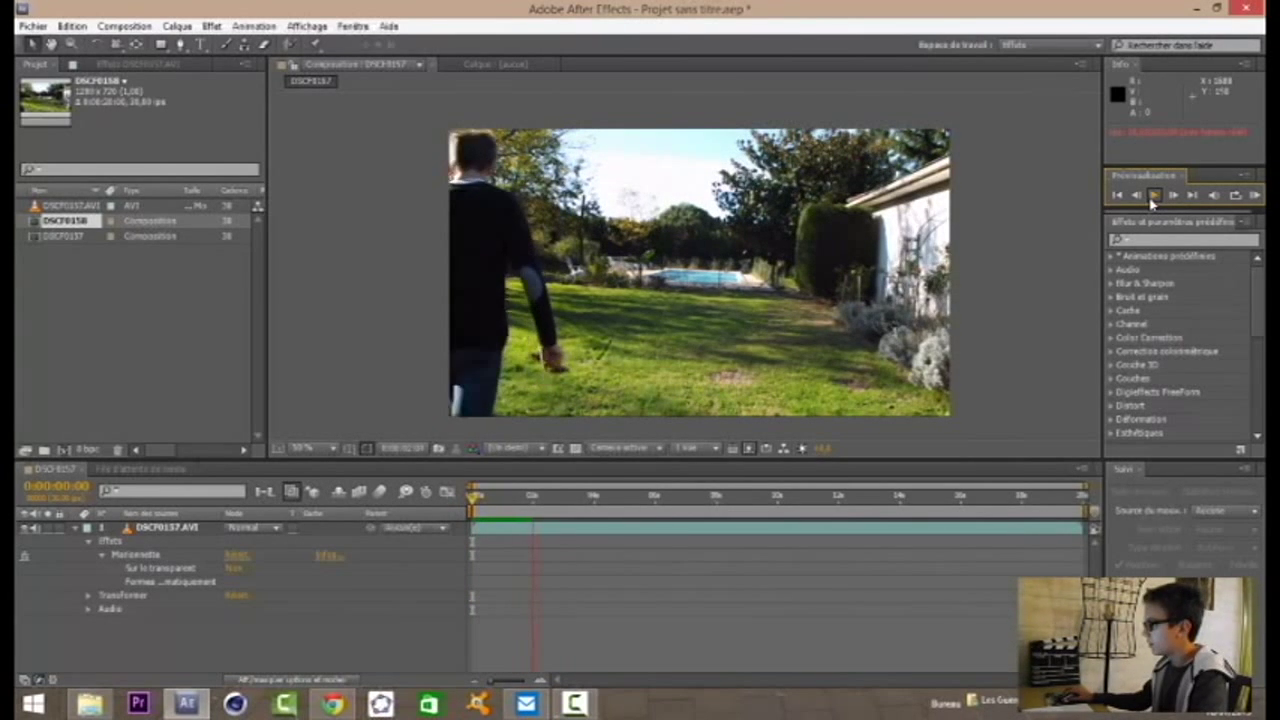
pyautogui.press('space')
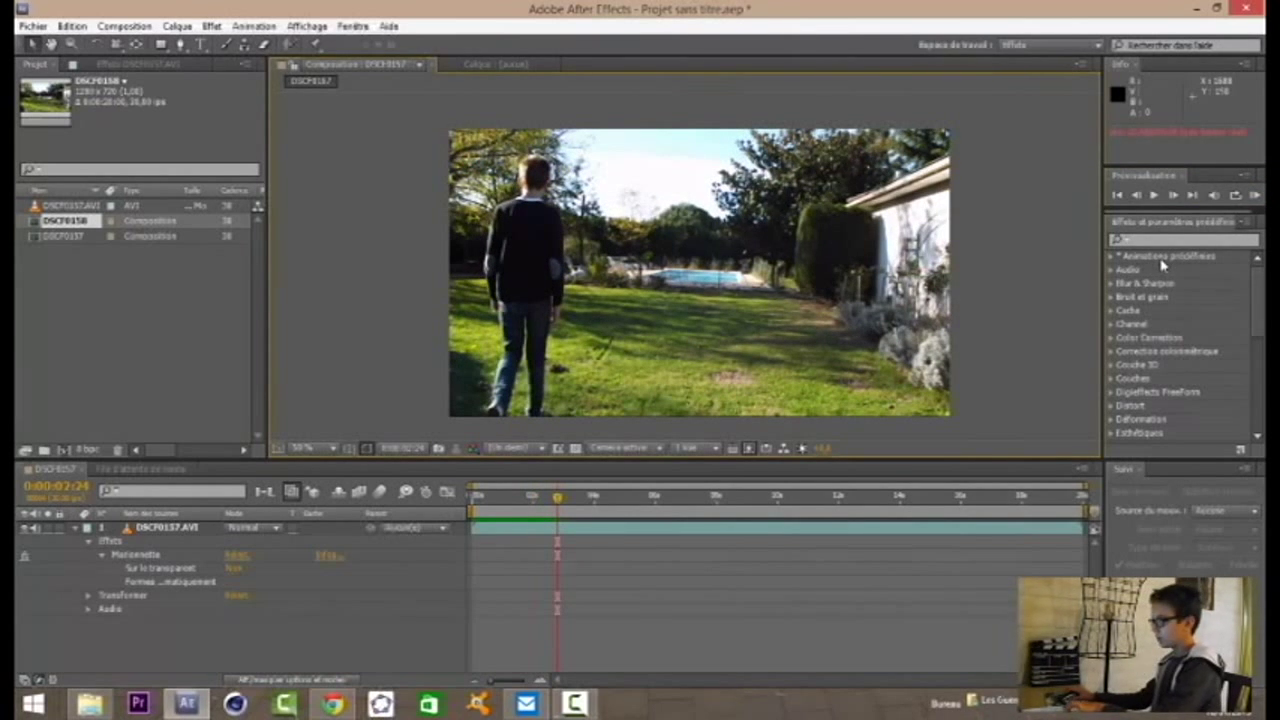
pyautogui.press('KP_0')
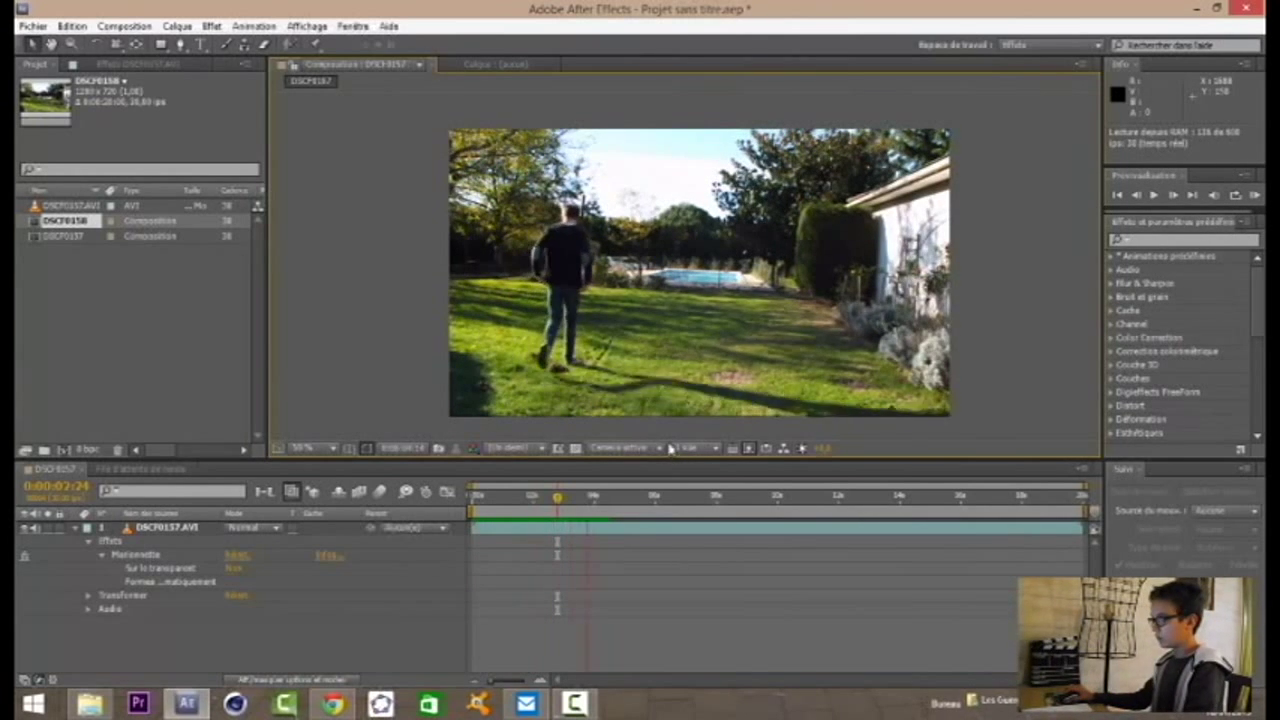
pyautogui.press('space')
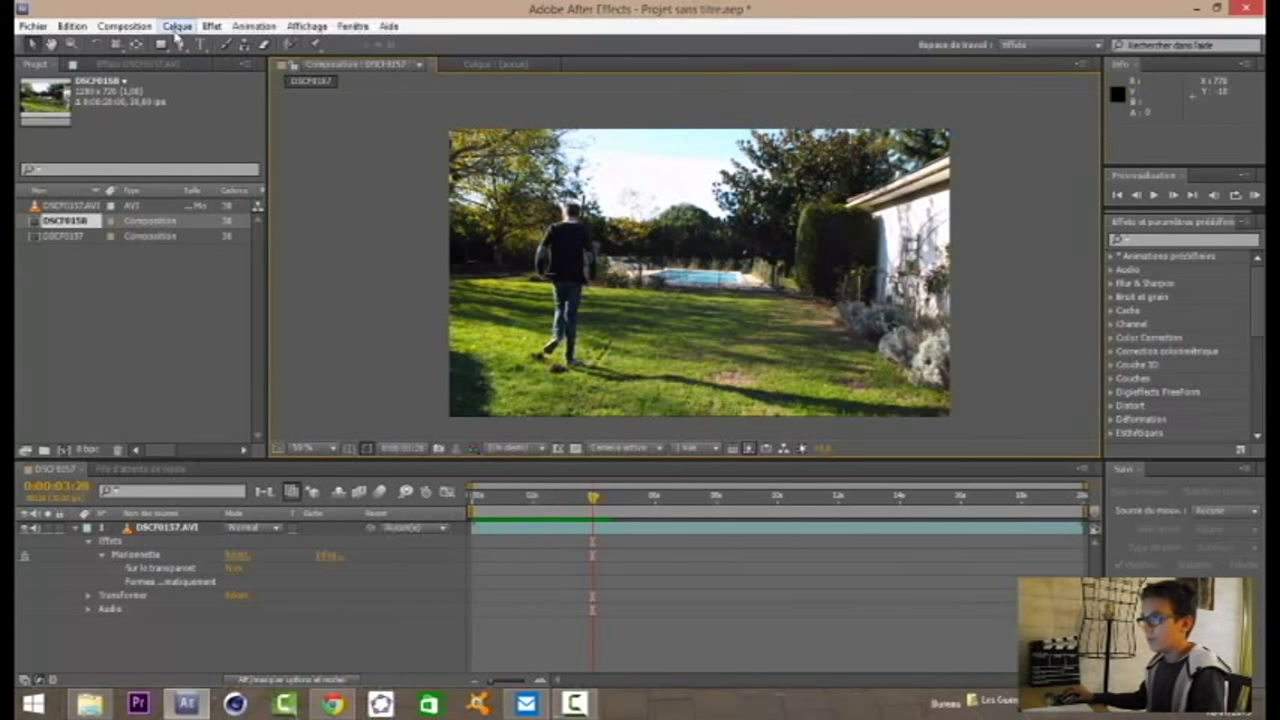
# Add an empty text layer via Calque > Créer > Texte.
pyautogui.click(177, 26)
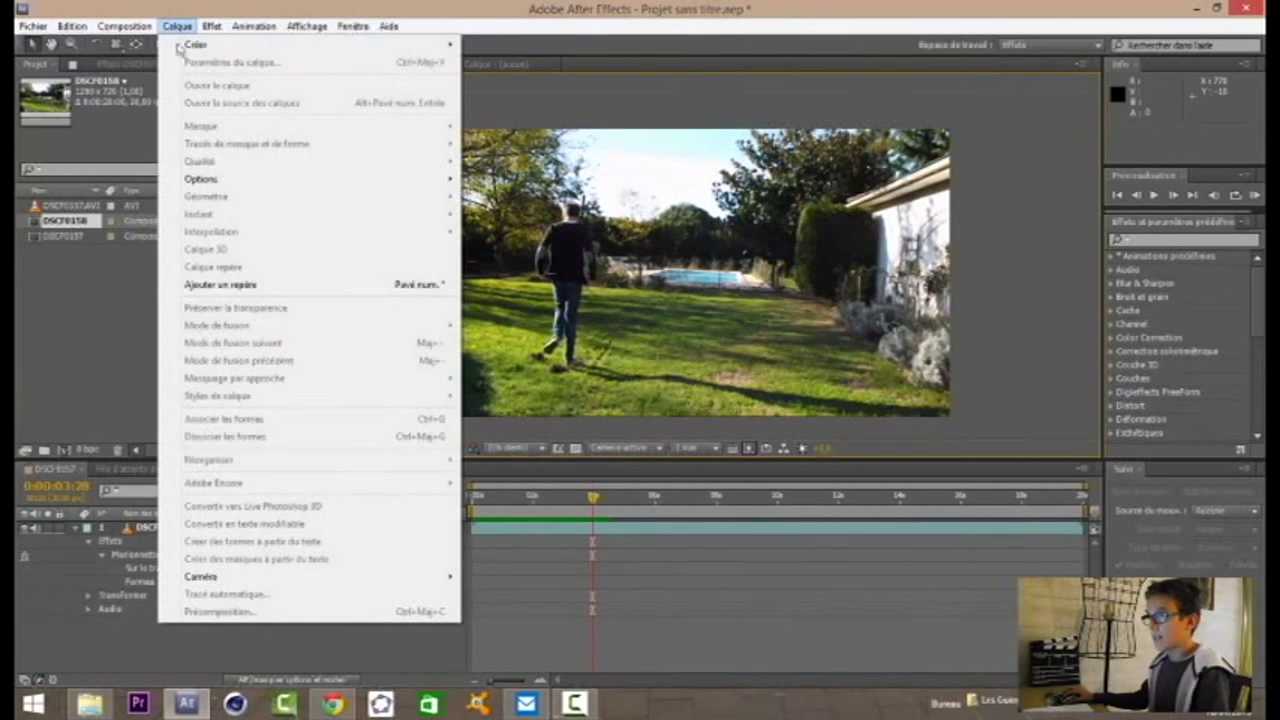
pyautogui.moveTo(194, 44)
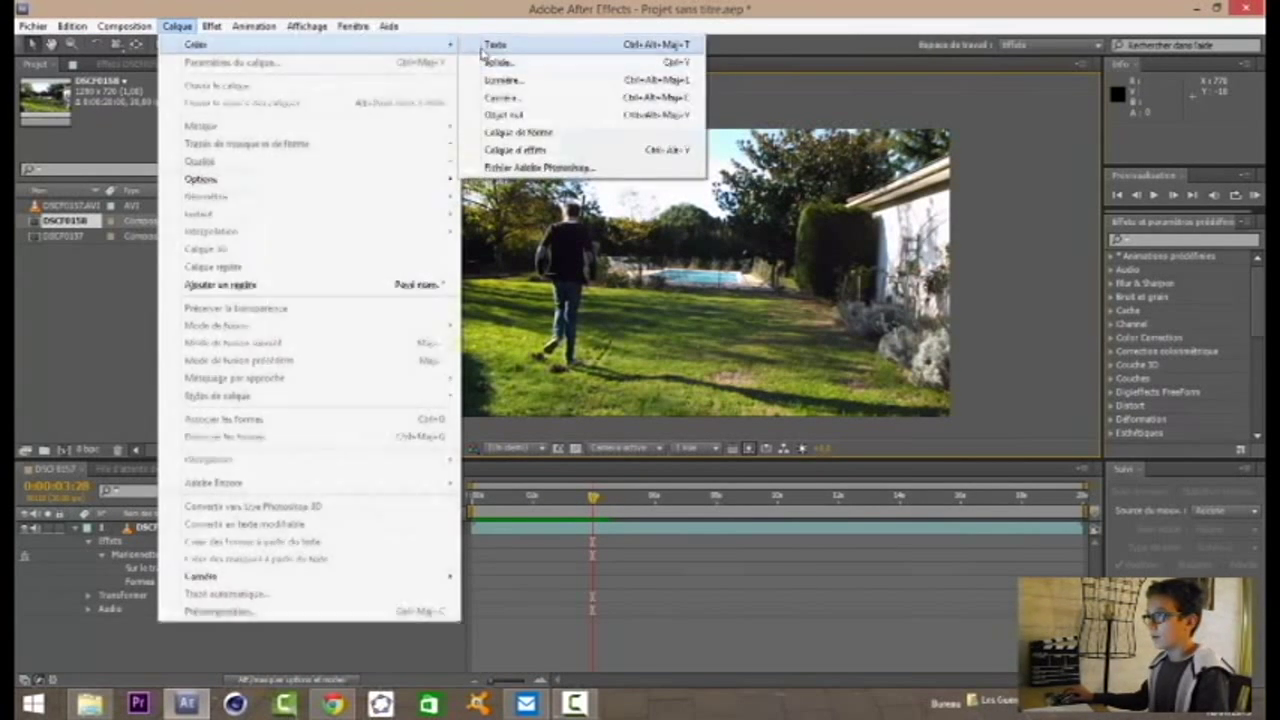
pyautogui.click(486, 46)
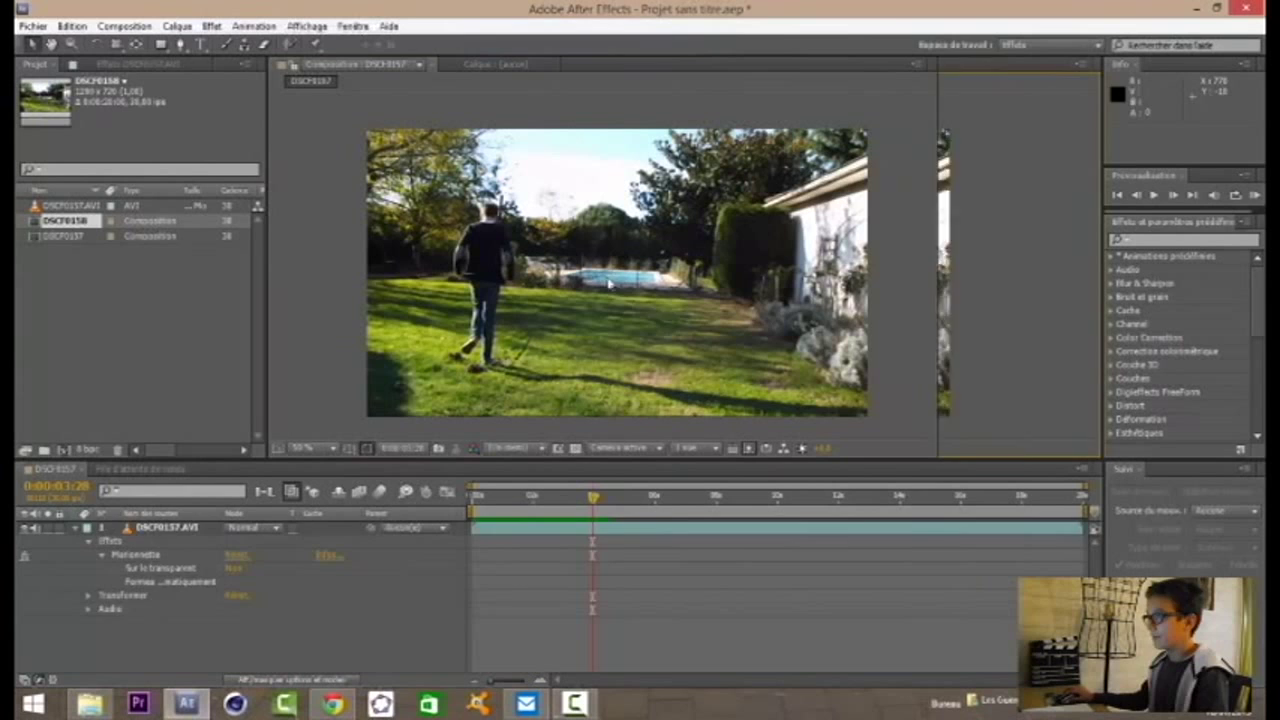
# Add a green solid via Calque > Créer > Solide, scale it with the clip to ~59%, then undo both.
pyautogui.click(177, 26)
pyautogui.moveTo(448, 48)
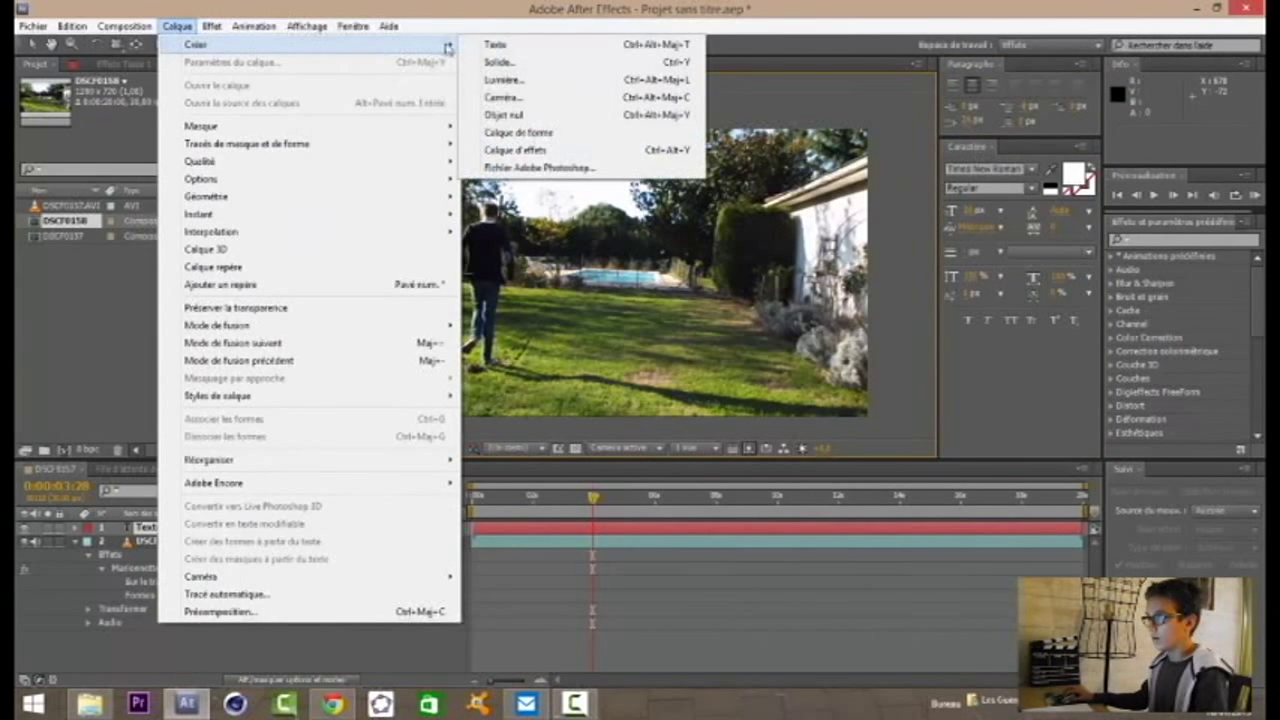
pyautogui.click(503, 64)
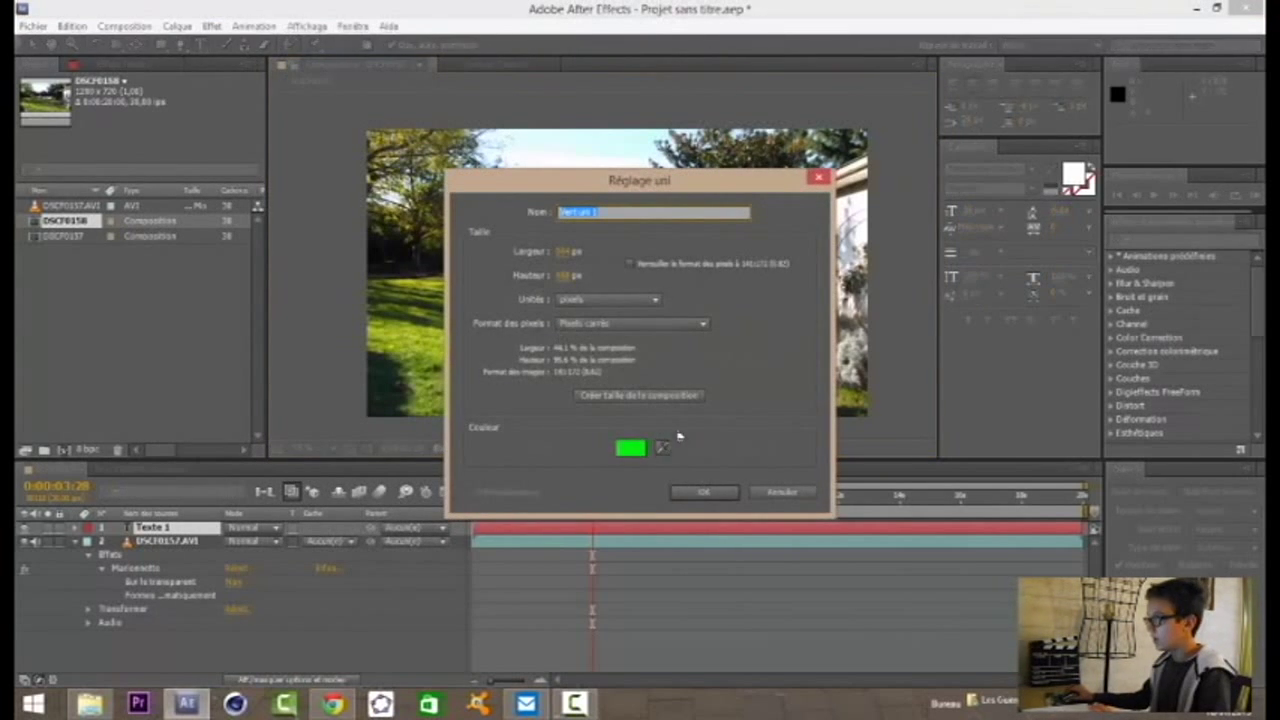
pyautogui.click(563, 251)
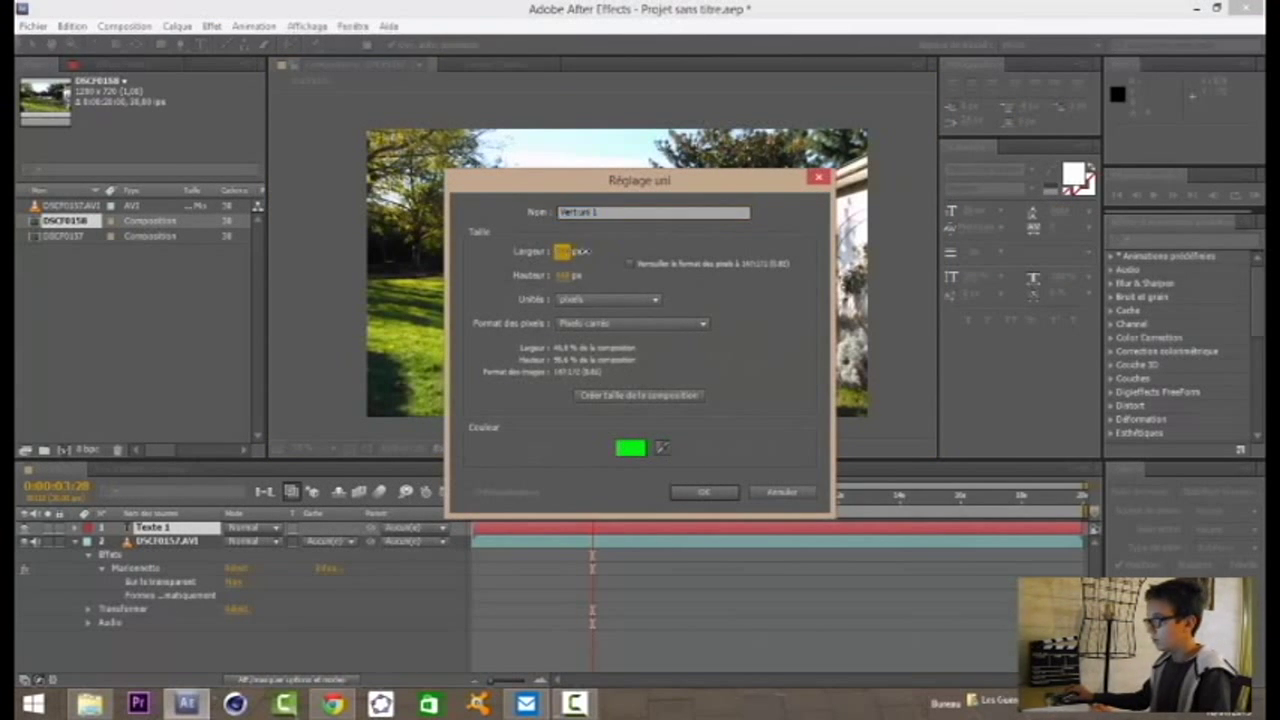
pyautogui.click(690, 494)
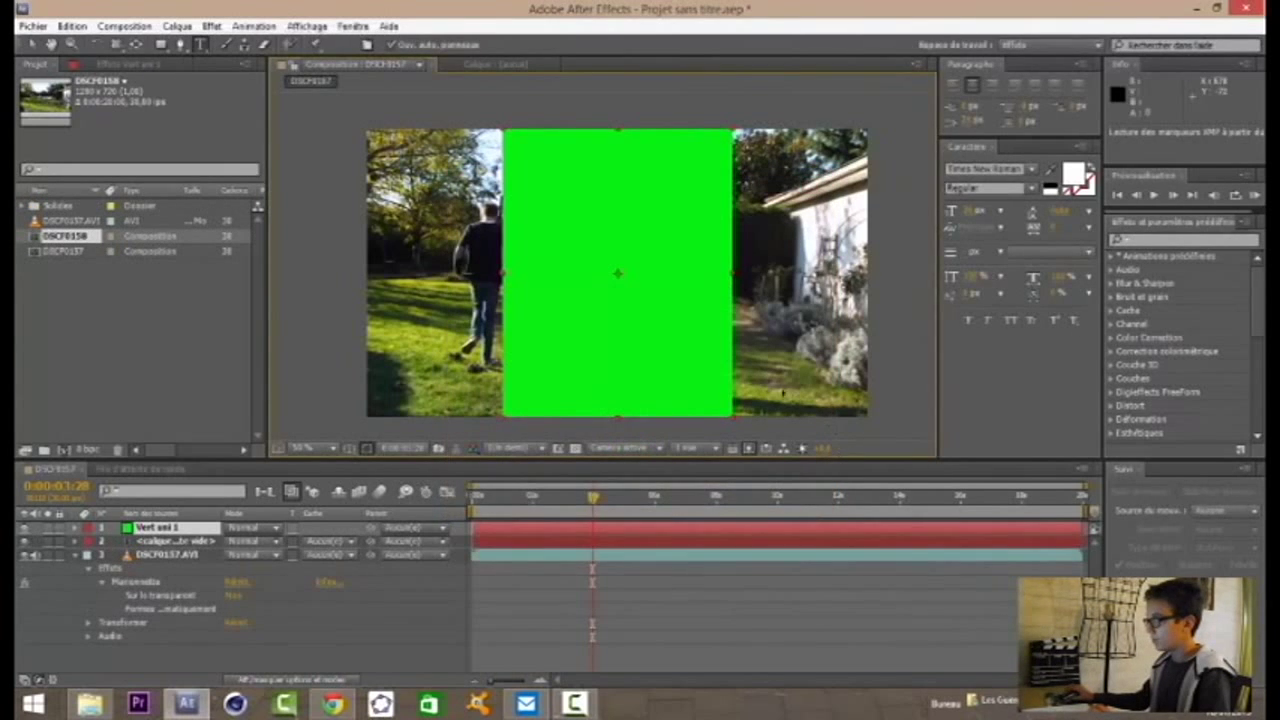
pyautogui.press('v')
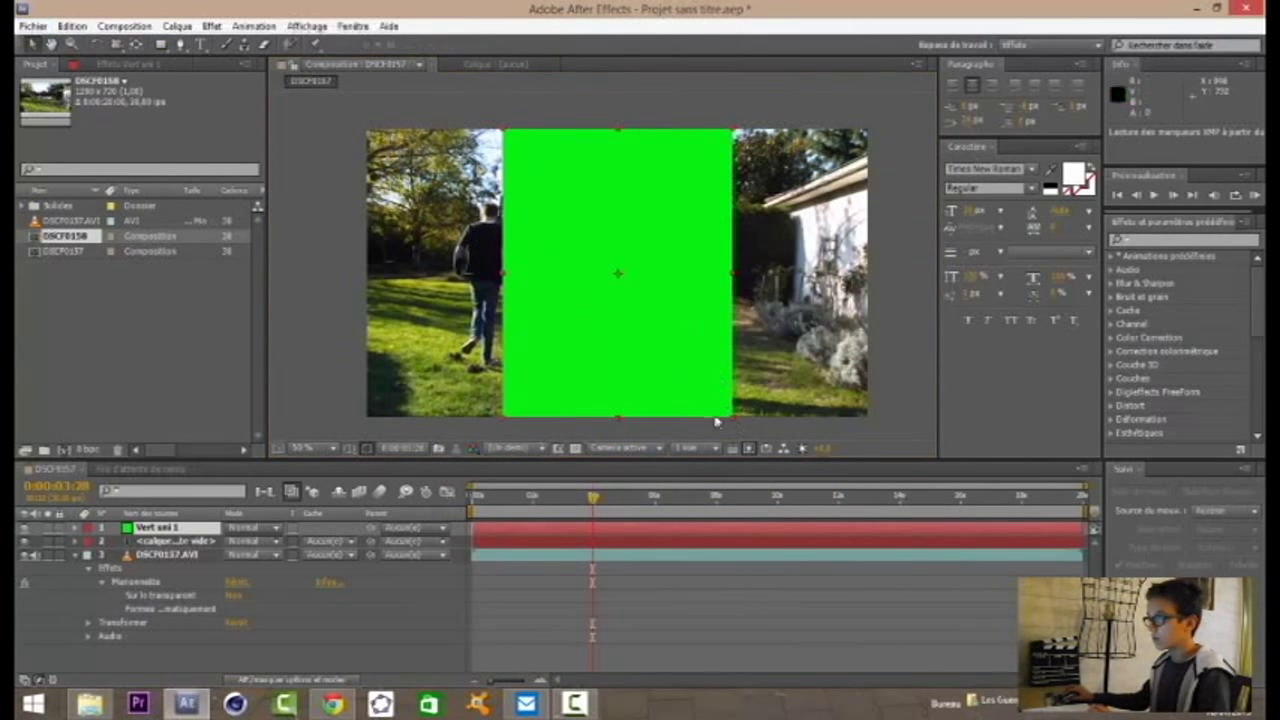
pyautogui.keyDown('shift'); pyautogui.click(738, 412); pyautogui.keyUp('shift')
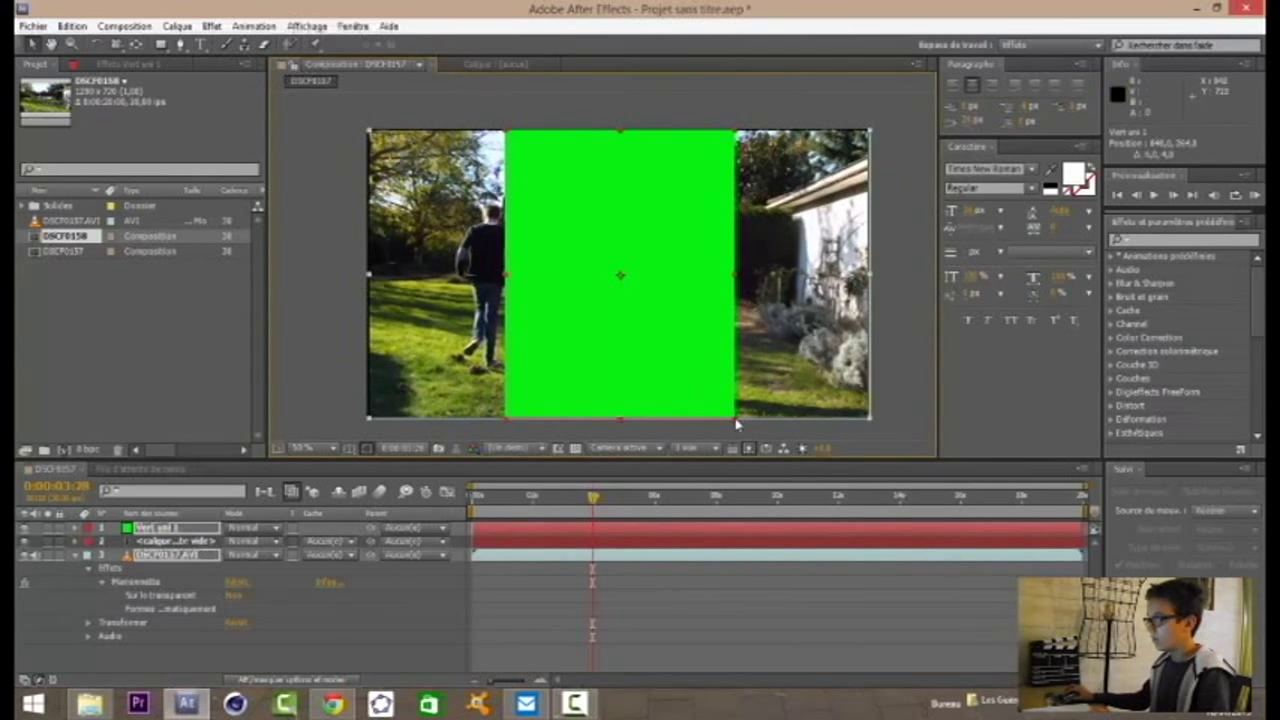
pyautogui.moveTo(733, 416); pyautogui.dragTo(688, 384)
pyautogui.hotkey('ctrl', 'z')
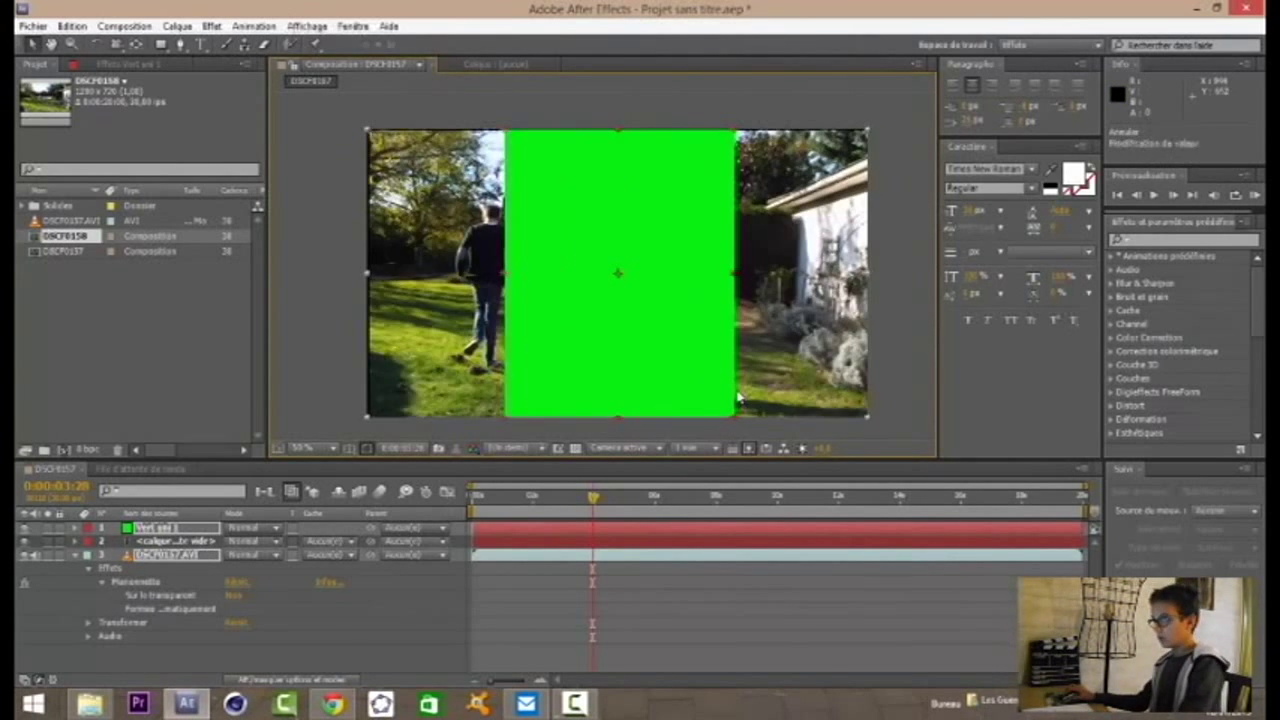
pyautogui.hotkey('ctrl', 'z')
pyautogui.hotkey('ctrl', 'z')
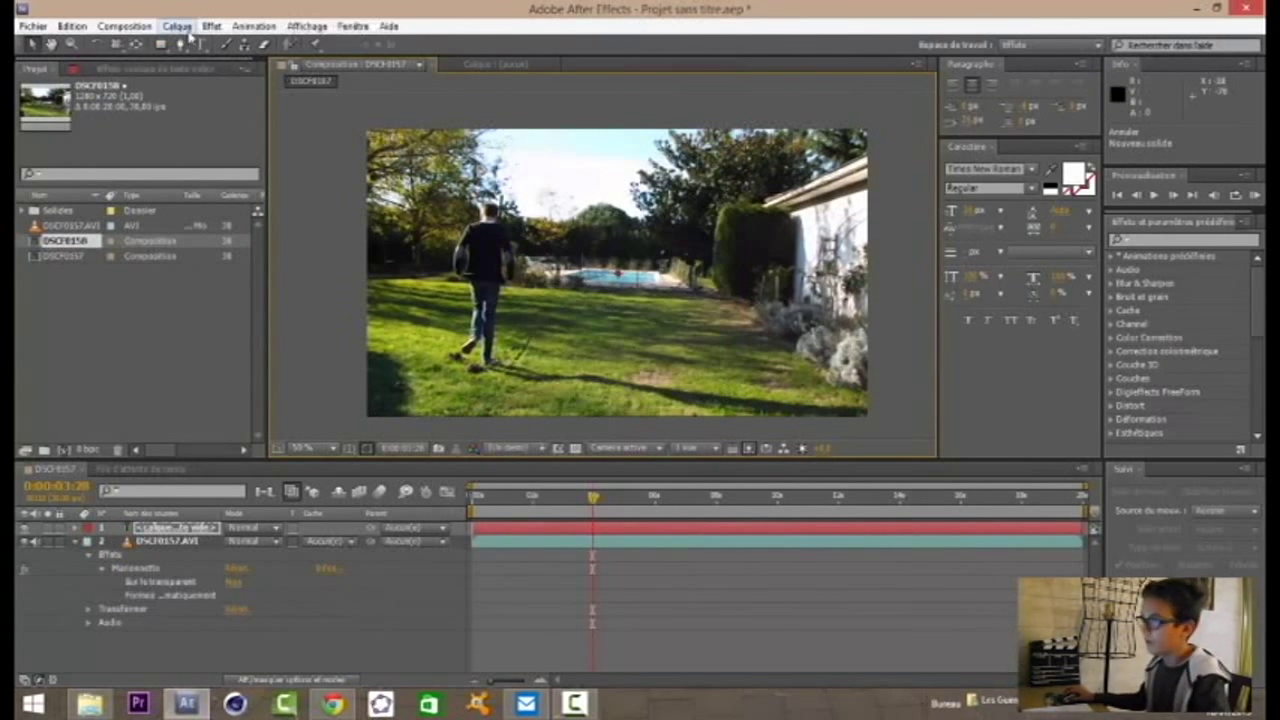
pyautogui.click(177, 26)
pyautogui.moveTo(204, 50)
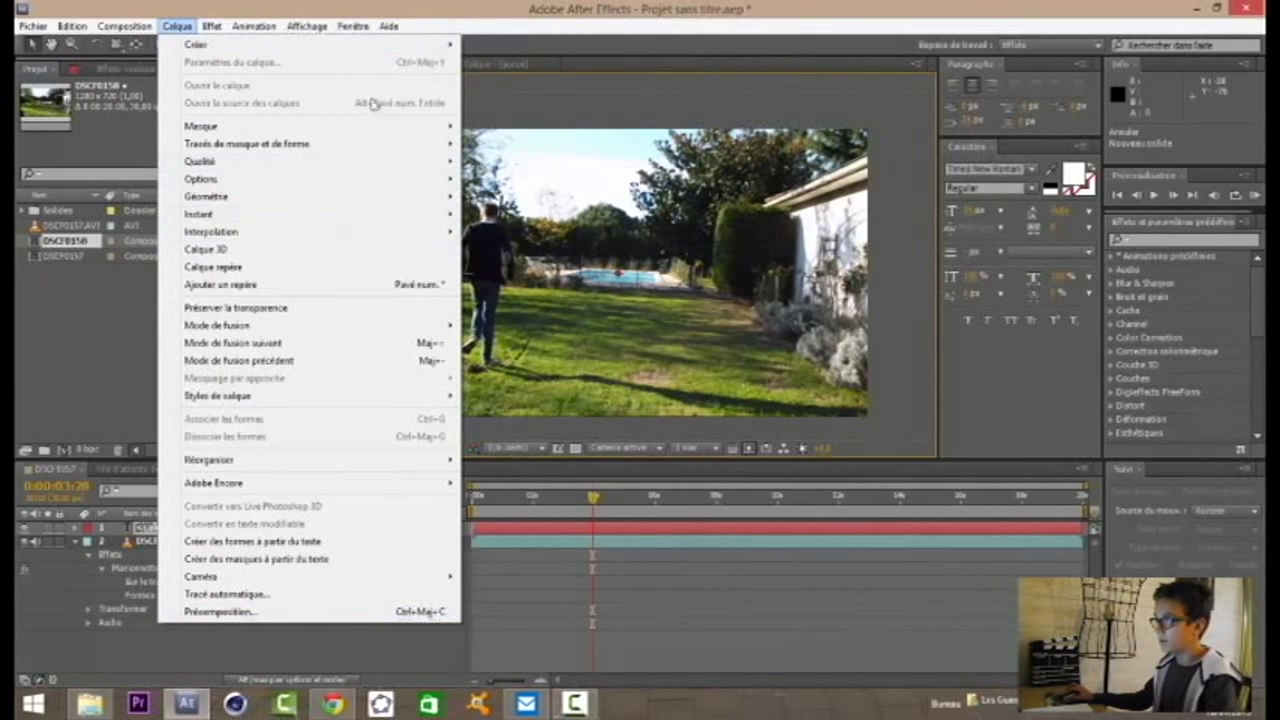
pyautogui.moveTo(443, 44)
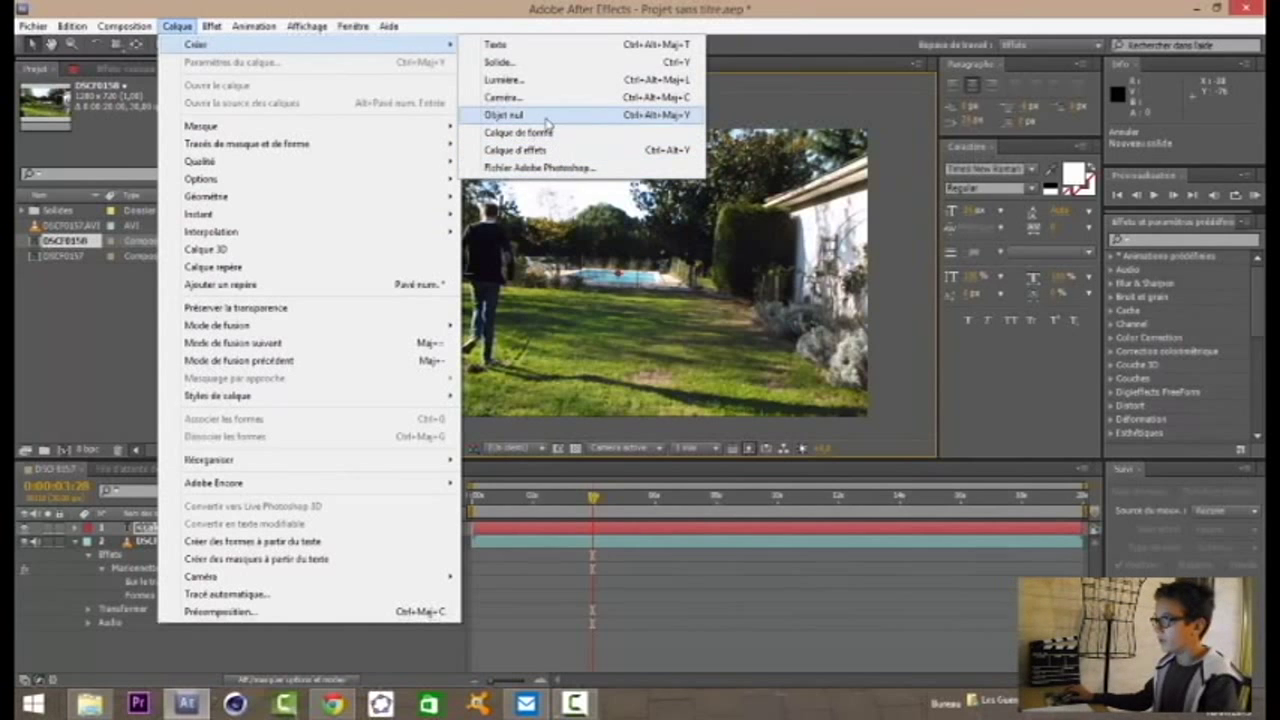
pyautogui.click(547, 117)
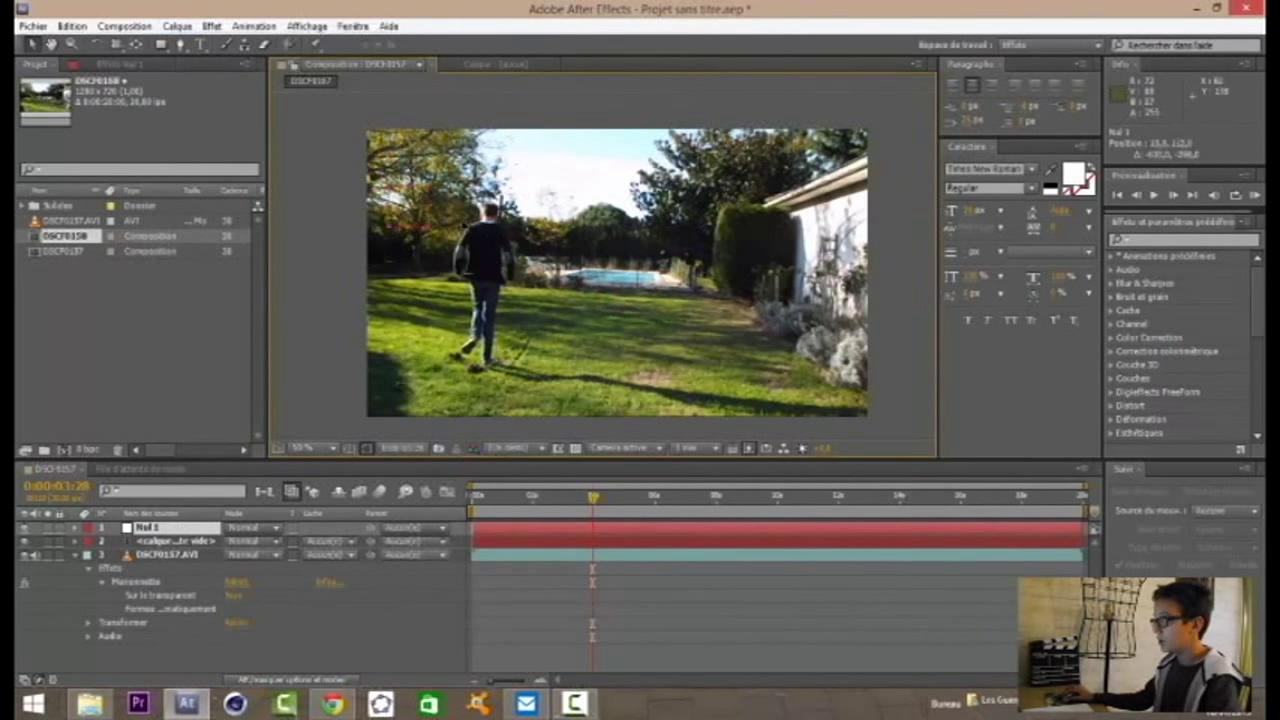
pyautogui.moveTo(628, 302); pyautogui.dragTo(512, 200)
pyautogui.click(76, 556)
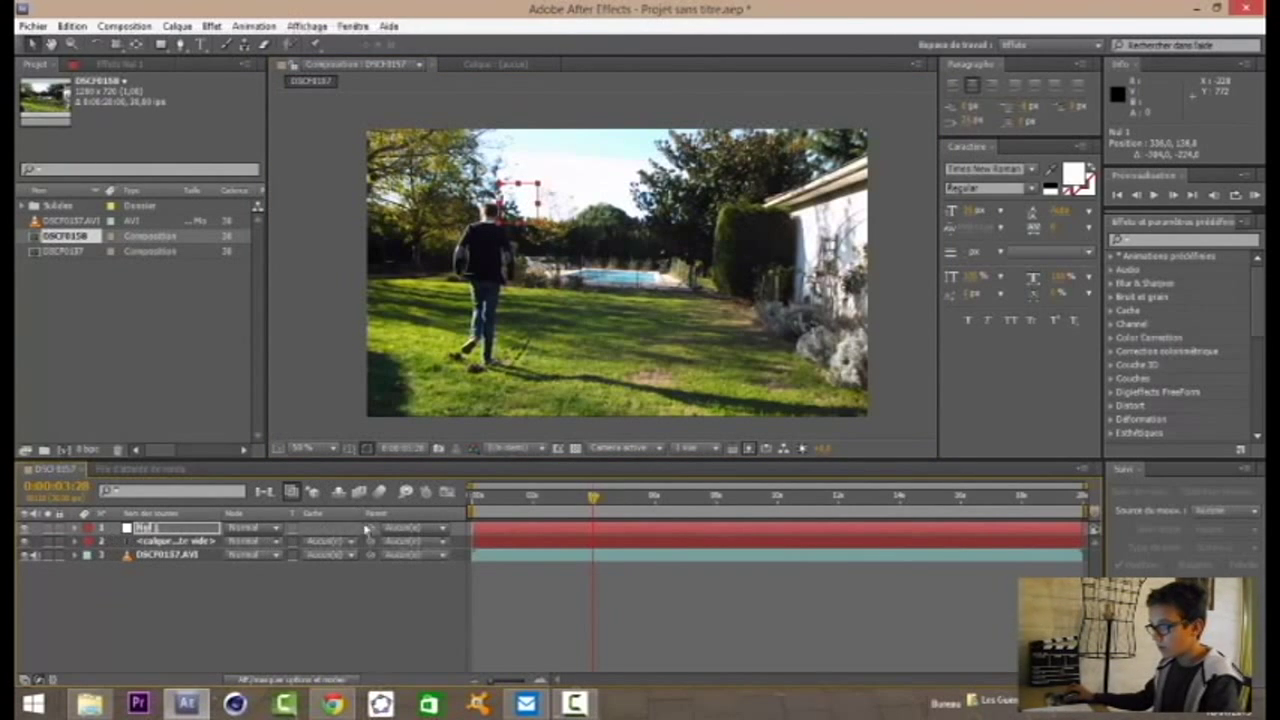
pyautogui.moveTo(270, 530); pyautogui.dragTo(185, 557)
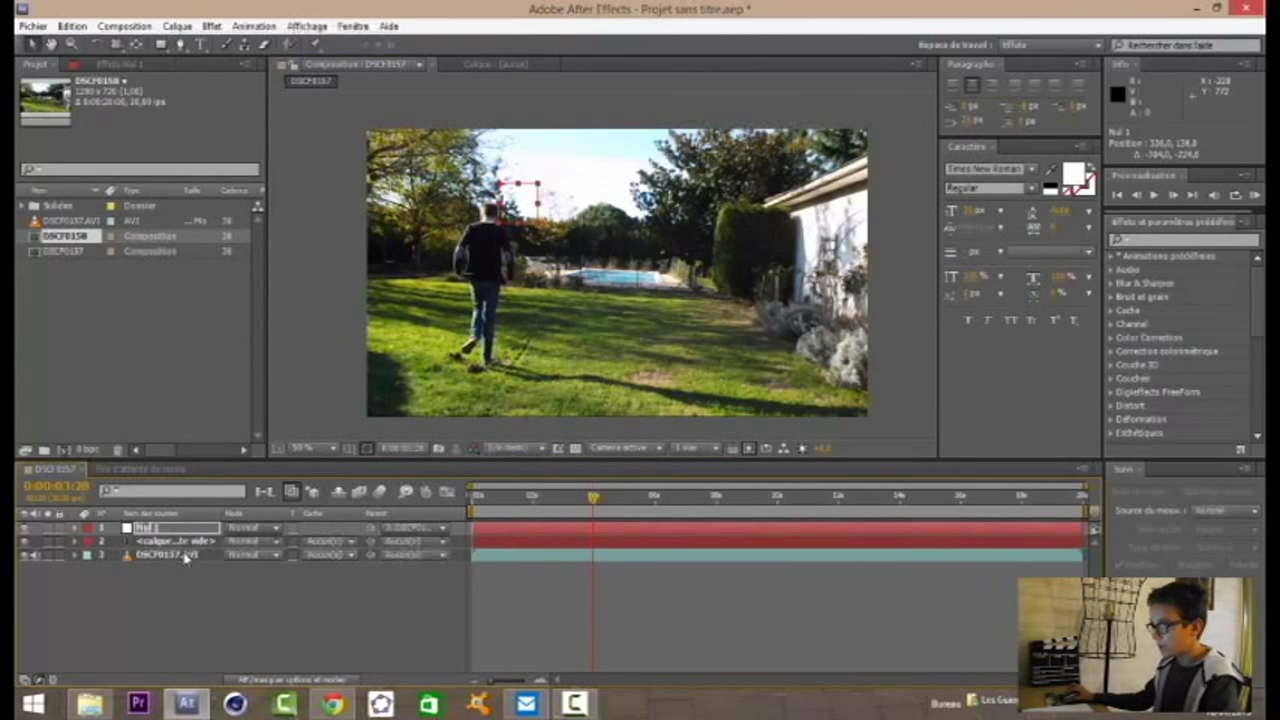
pyautogui.moveTo(653, 378); pyautogui.dragTo(653, 355)
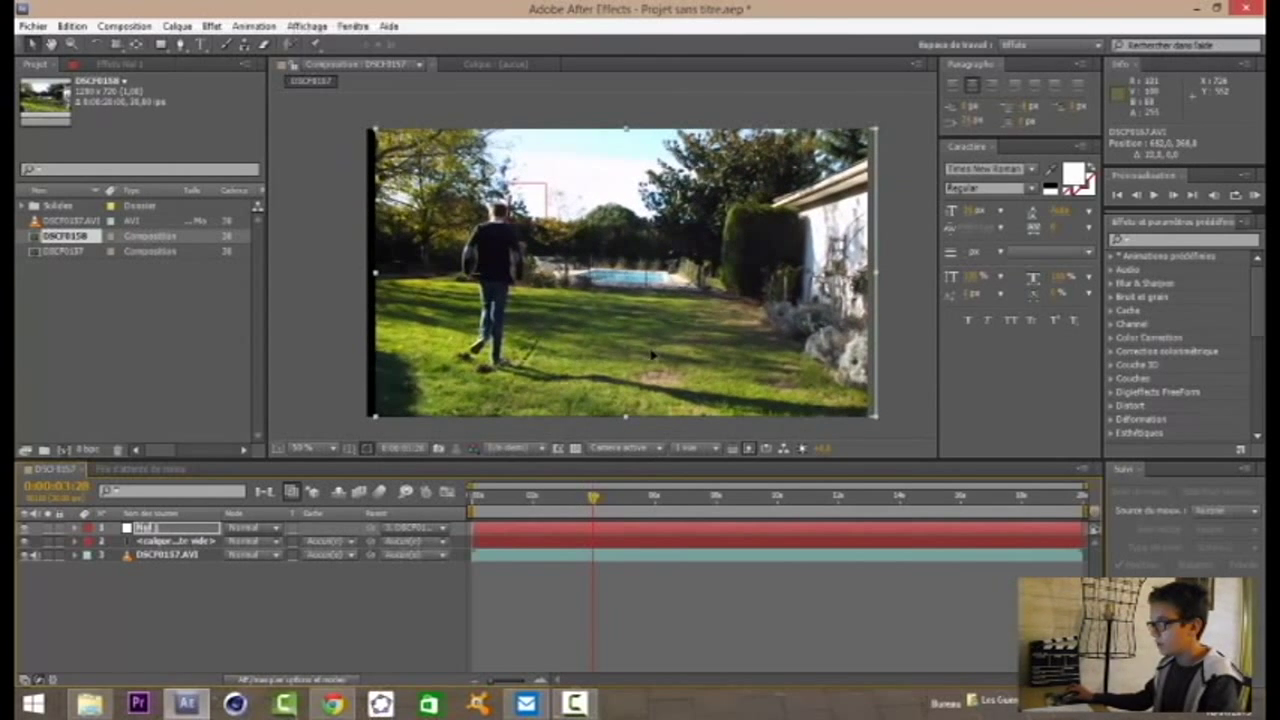
pyautogui.hotkey('ctrl', 'z')
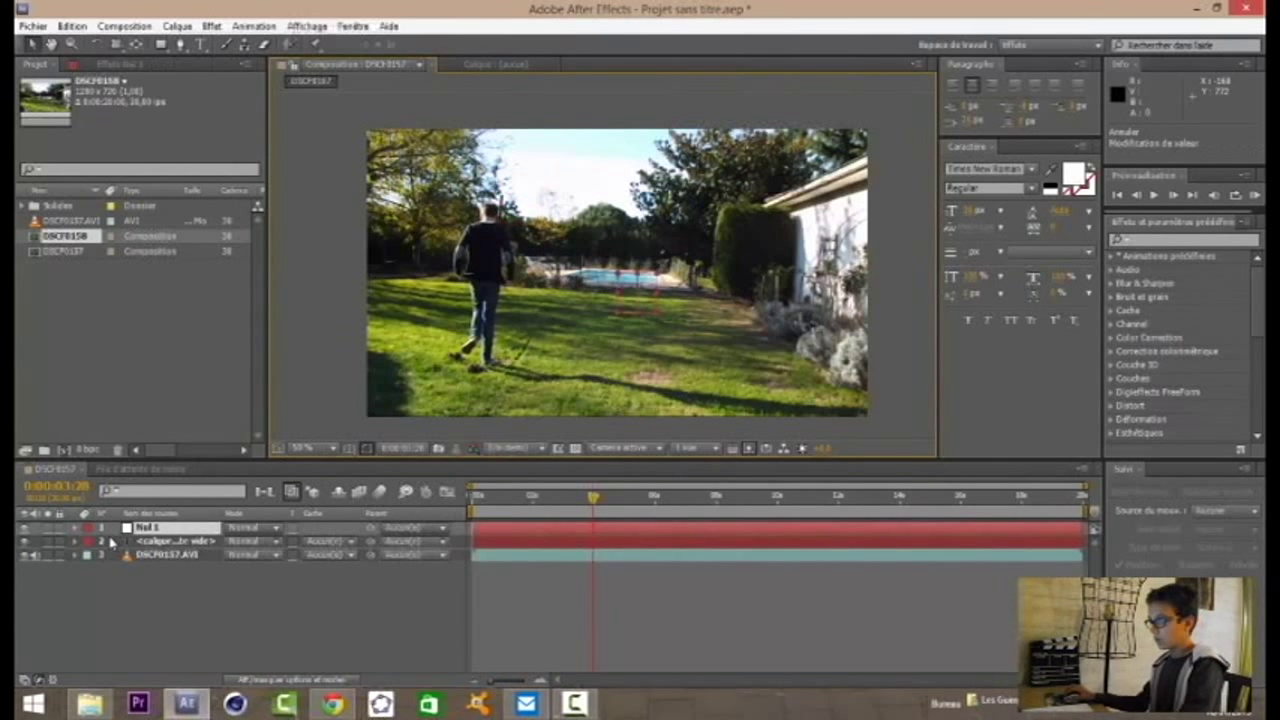
pyautogui.hotkey('ctrl', 'z')
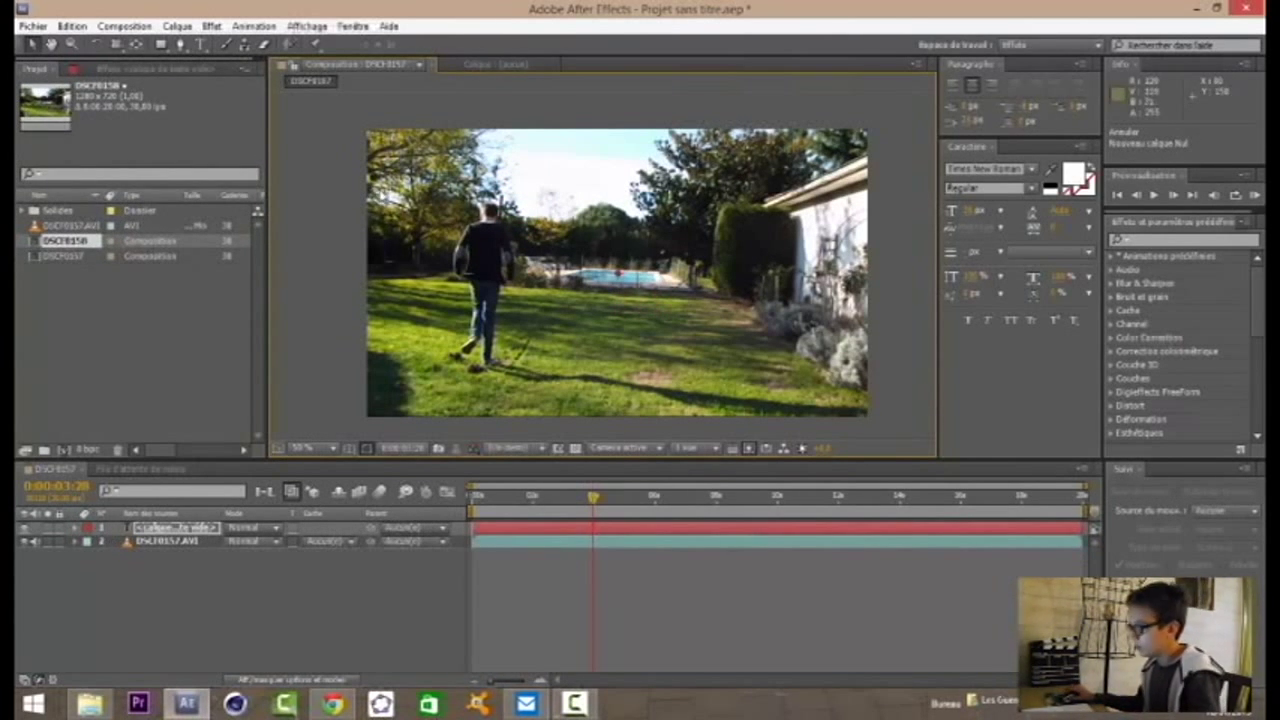
pyautogui.hotkey('ctrl', 'z')
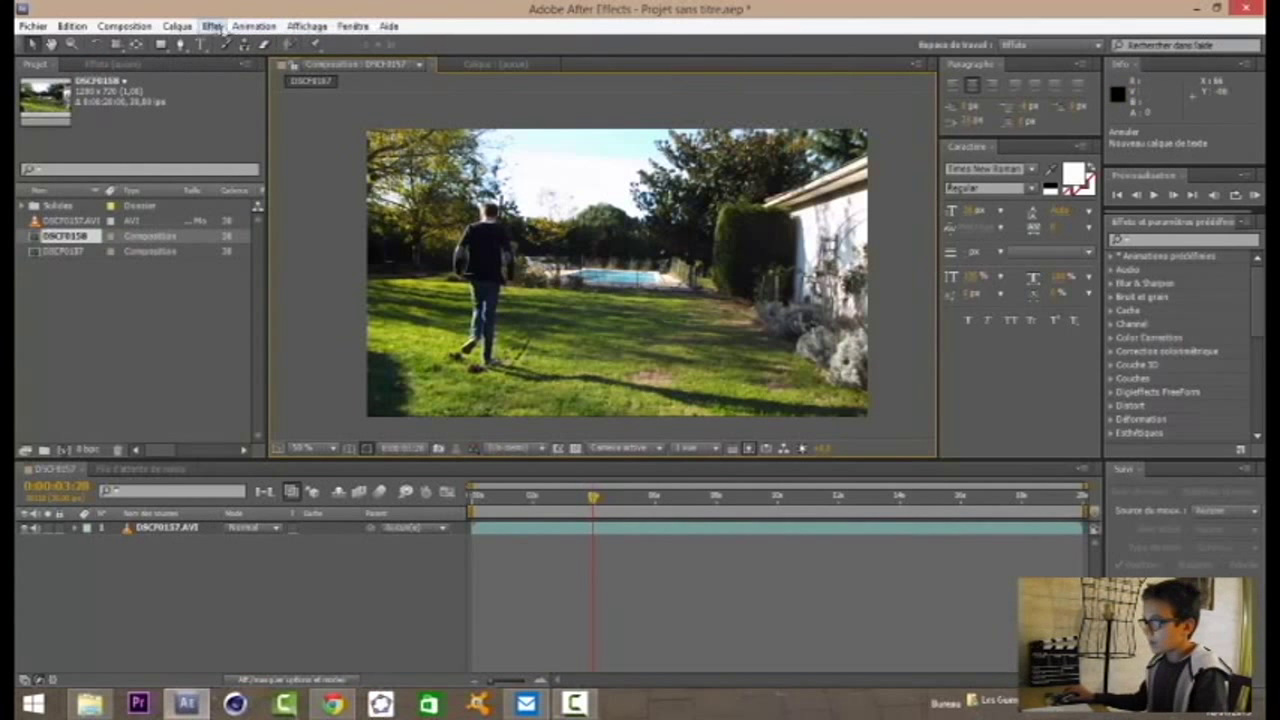
# Apply Effet > Masquage > Masquage par plage de couleurs to the DSCF0157.AVI layer.
pyautogui.click(213, 27)
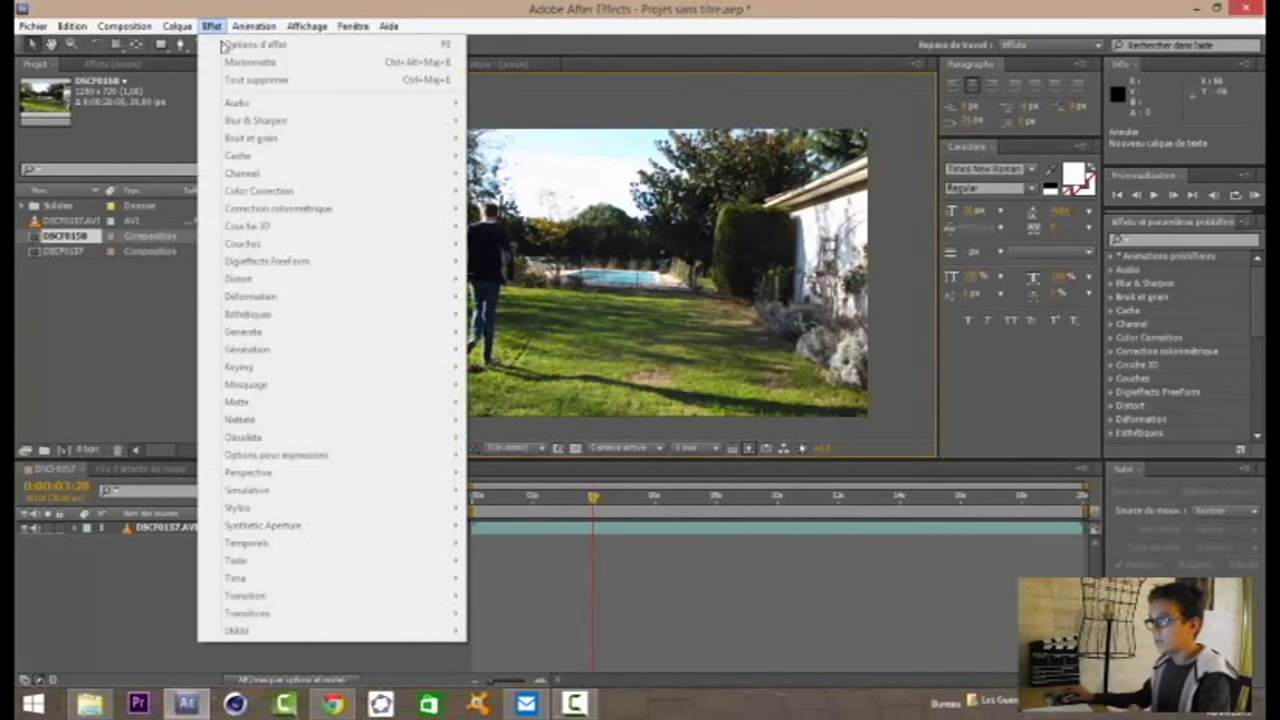
pyautogui.click(135, 545)
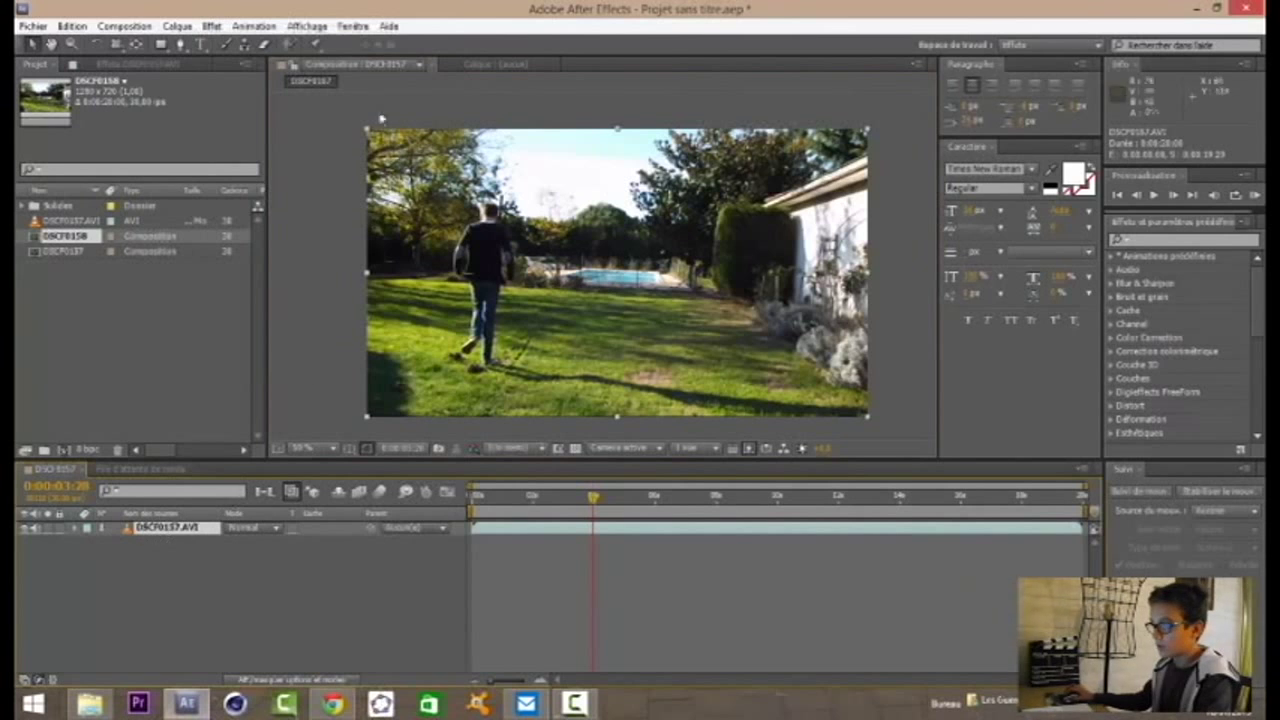
pyautogui.click(213, 27)
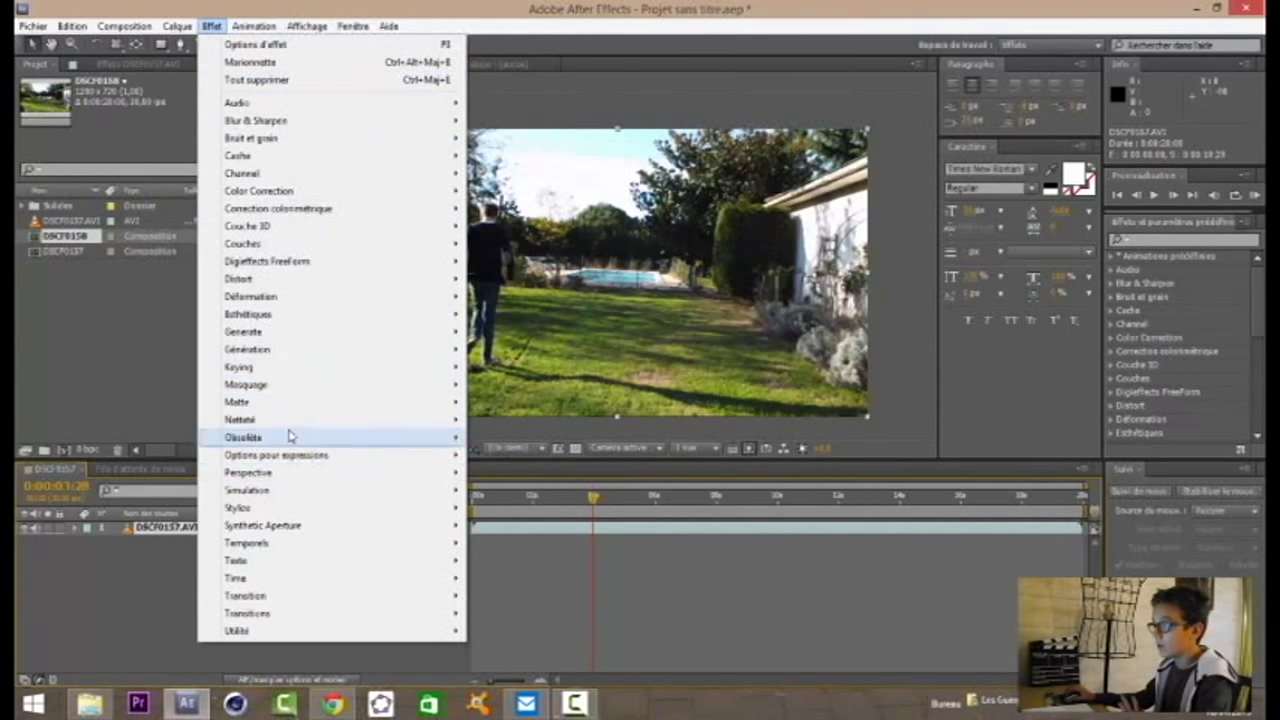
pyautogui.moveTo(283, 385)
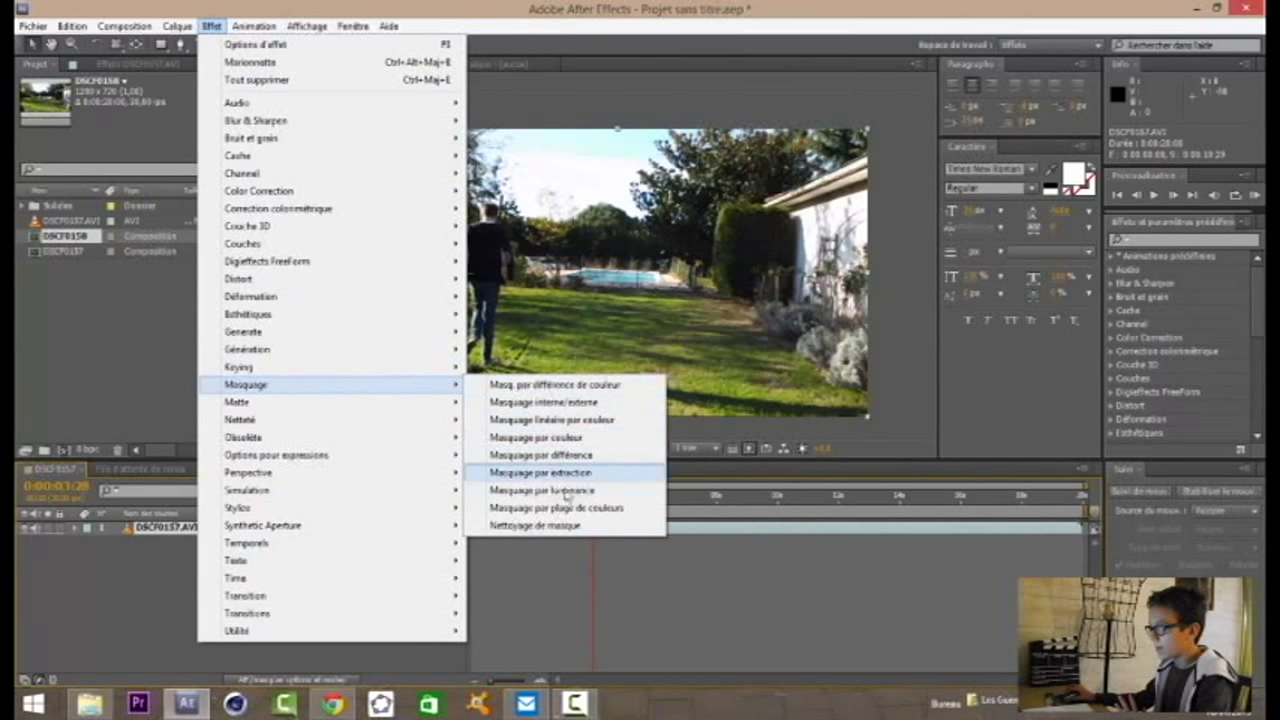
pyautogui.click(572, 510)
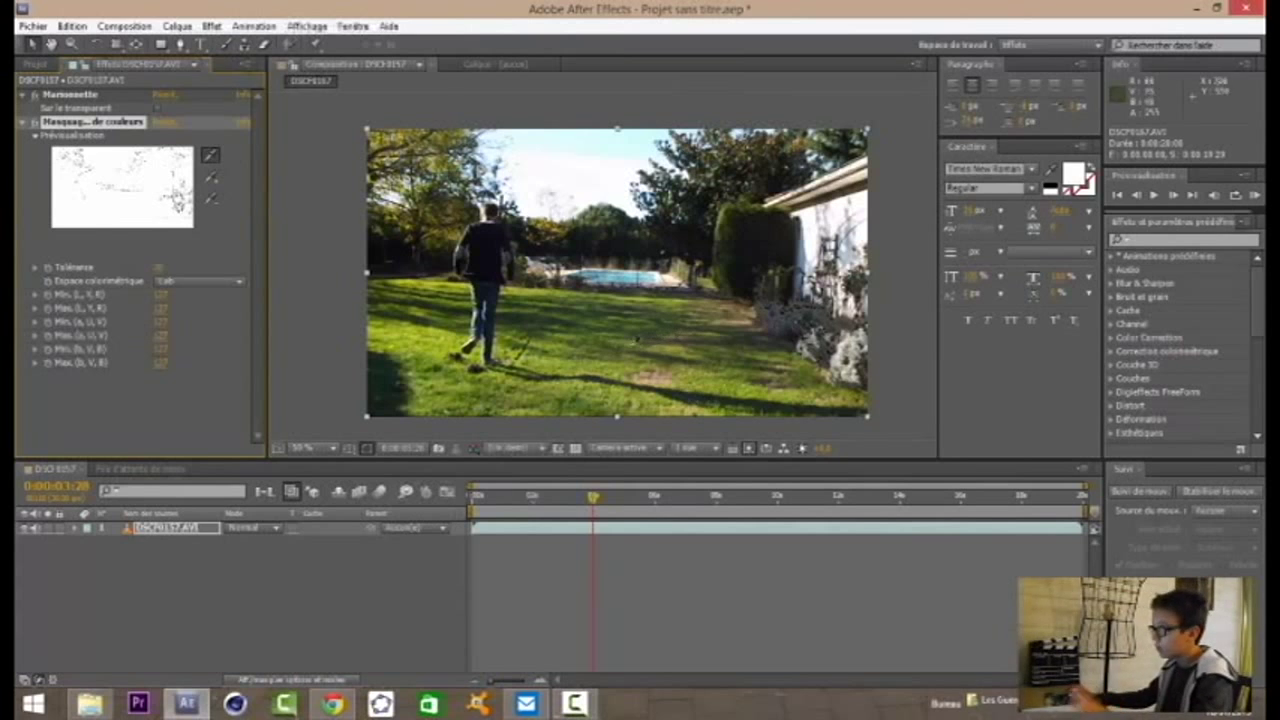
# Sample the grass as the Colour Range key colour, undo it, then sample the sky and re-pick.
pyautogui.click(556, 354)
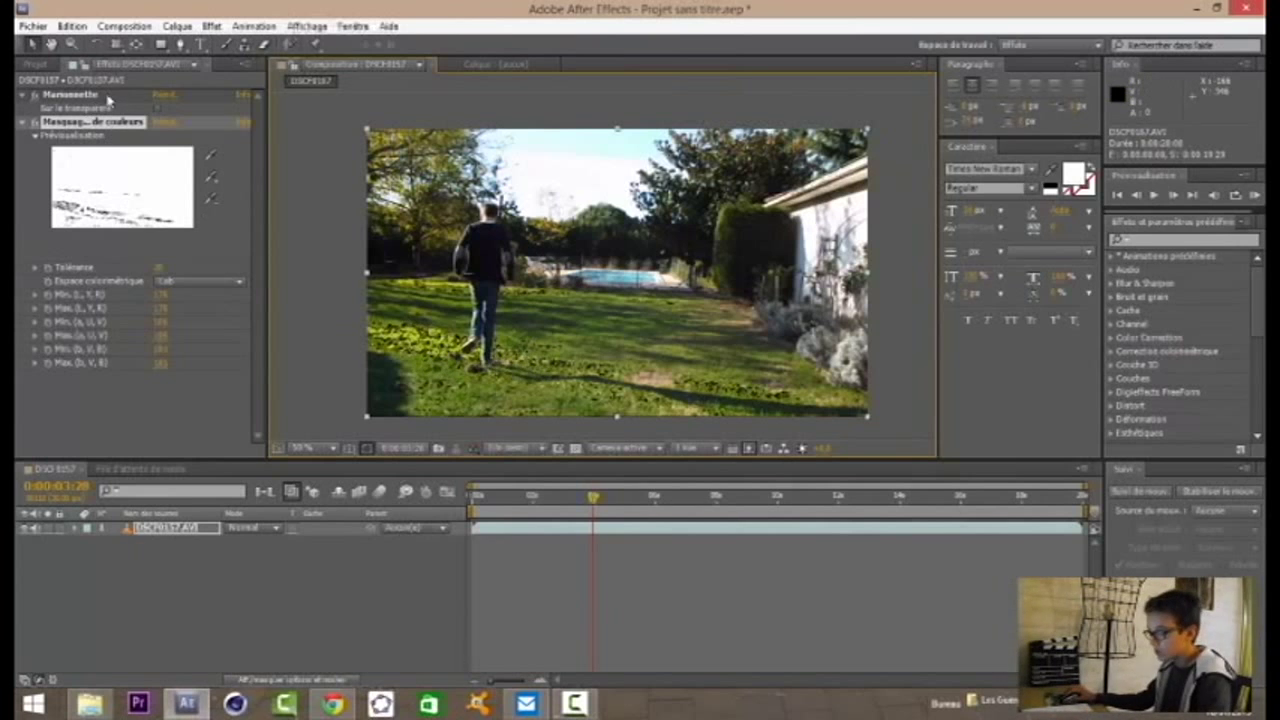
pyautogui.hotkey('ctrl', 'z')
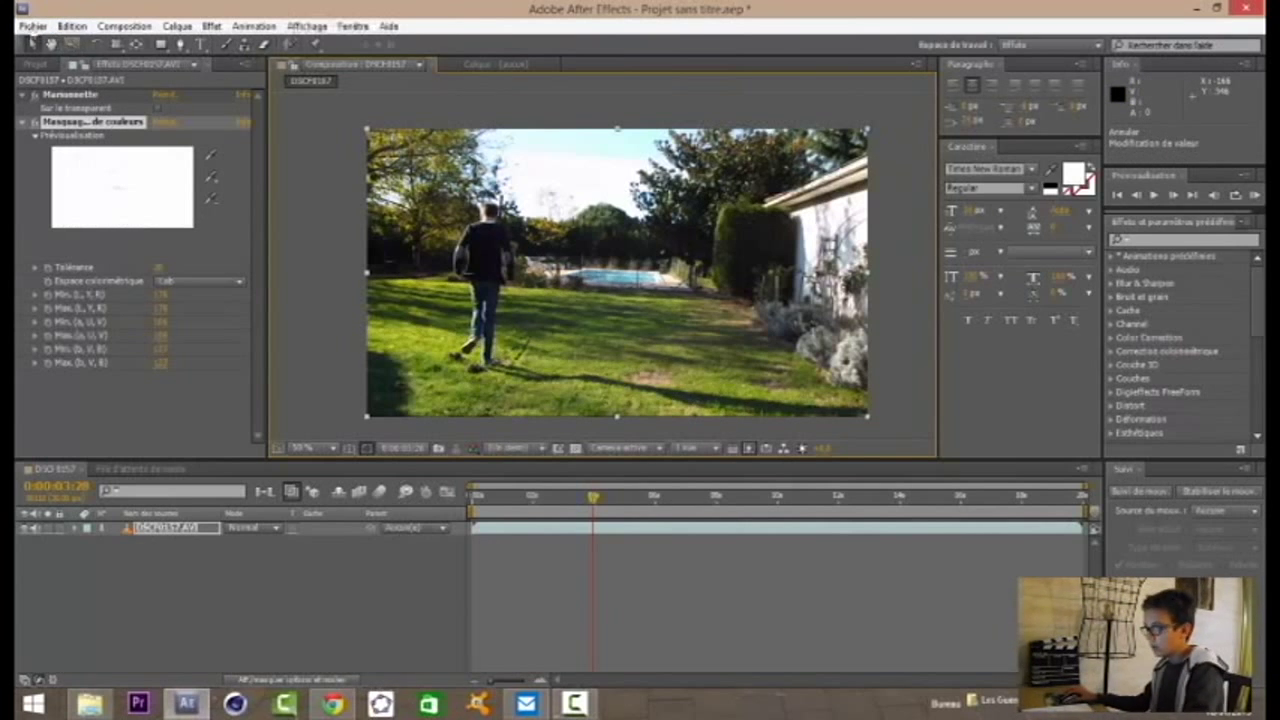
pyautogui.click(210, 155)
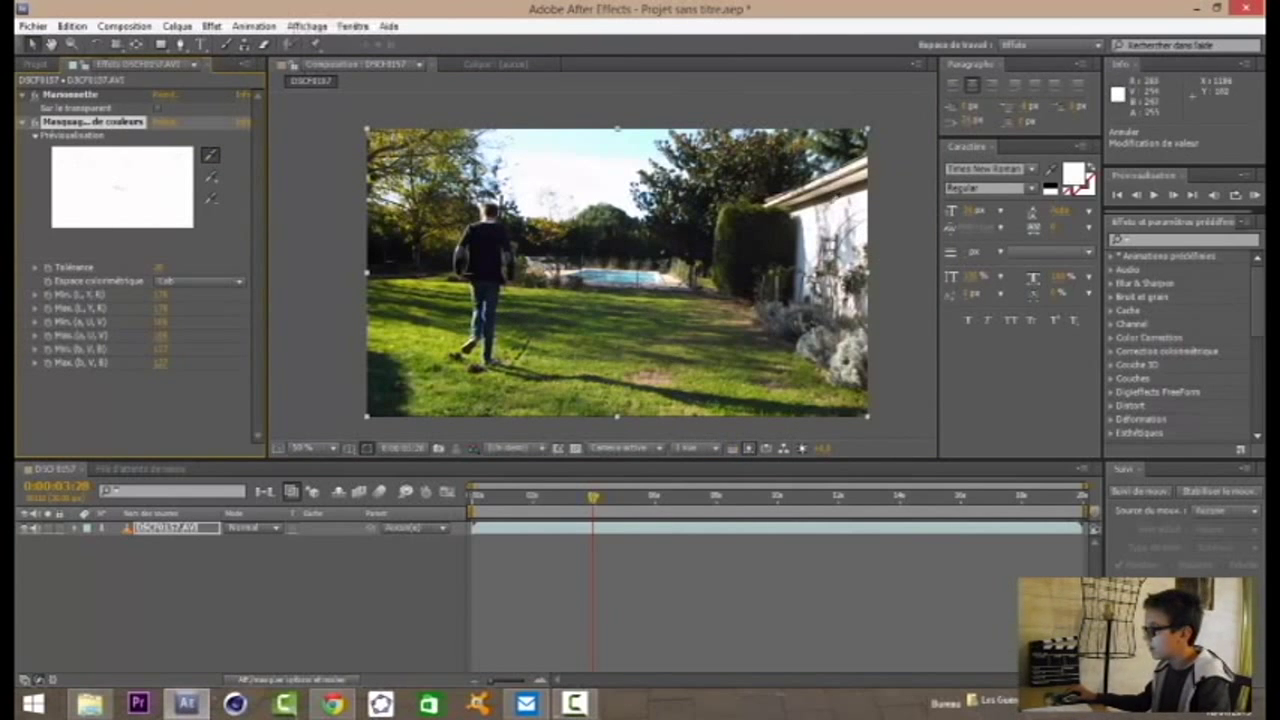
pyautogui.click(620, 175)
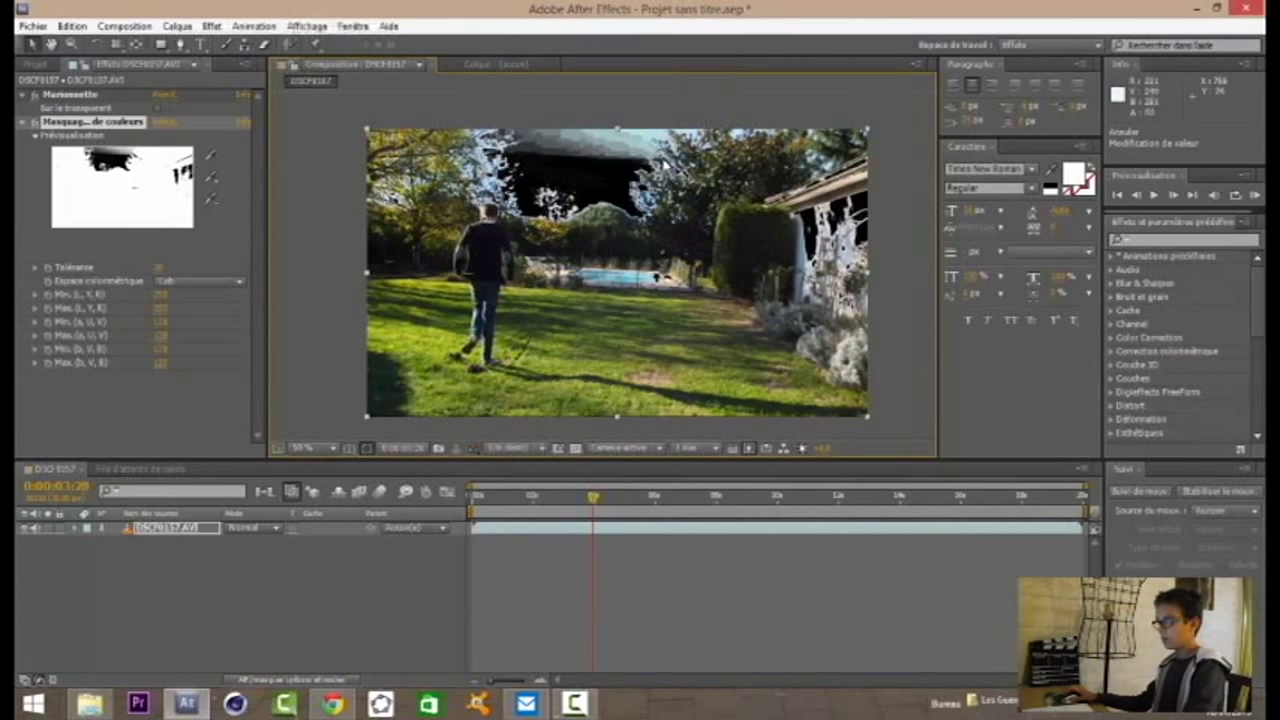
pyautogui.click(567, 148)
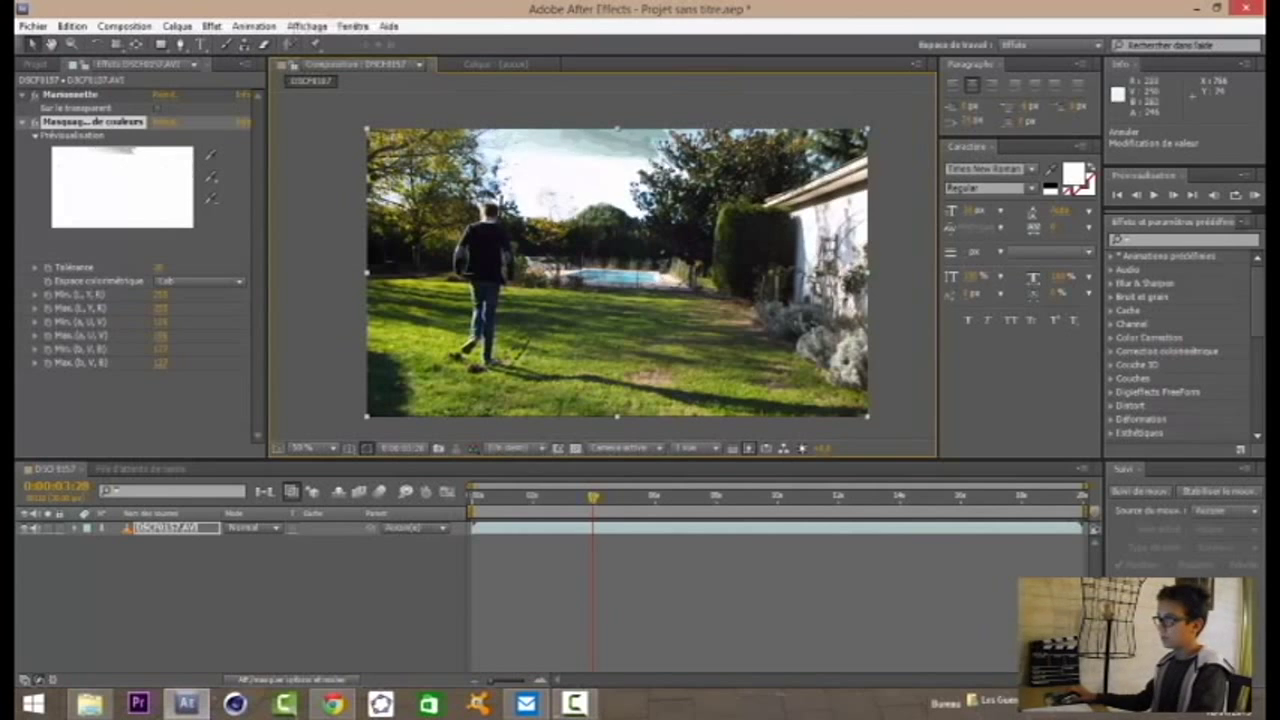
pyautogui.click(212, 26)
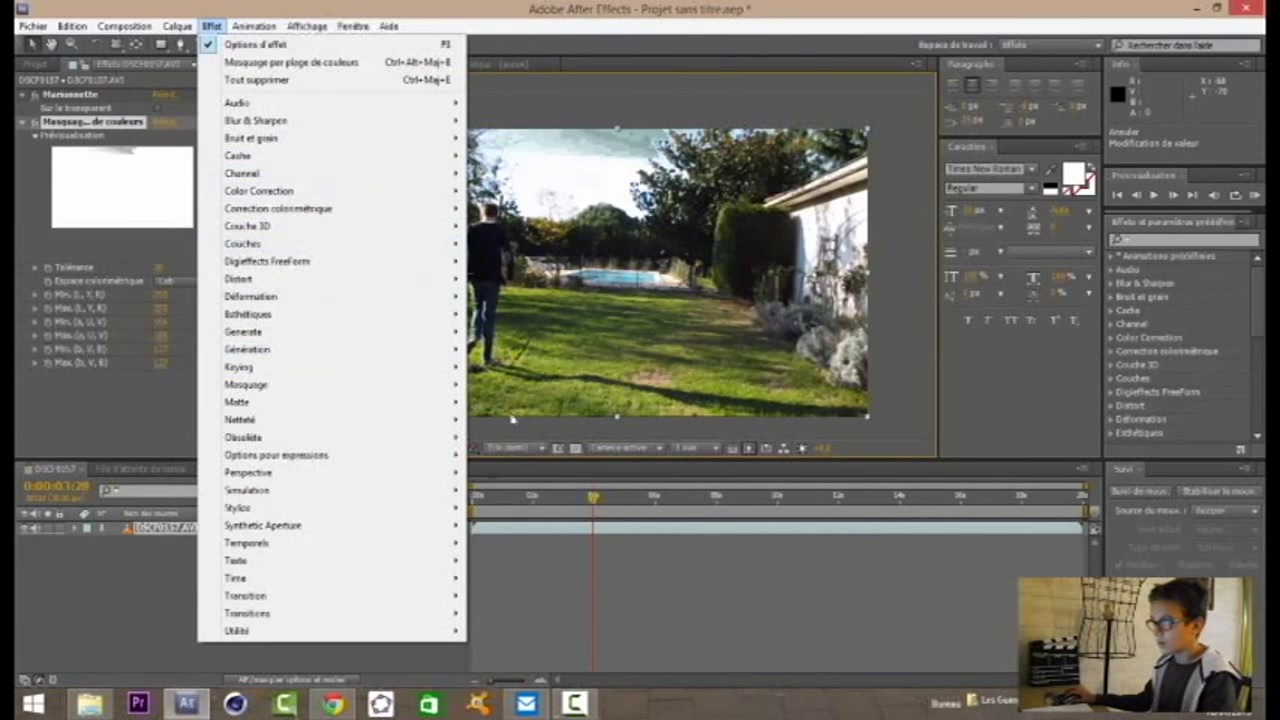
# Delete the Masquage par plage de couleurs (colour range) key from the garden clip in Effect Controls.
pyautogui.moveTo(259, 31)
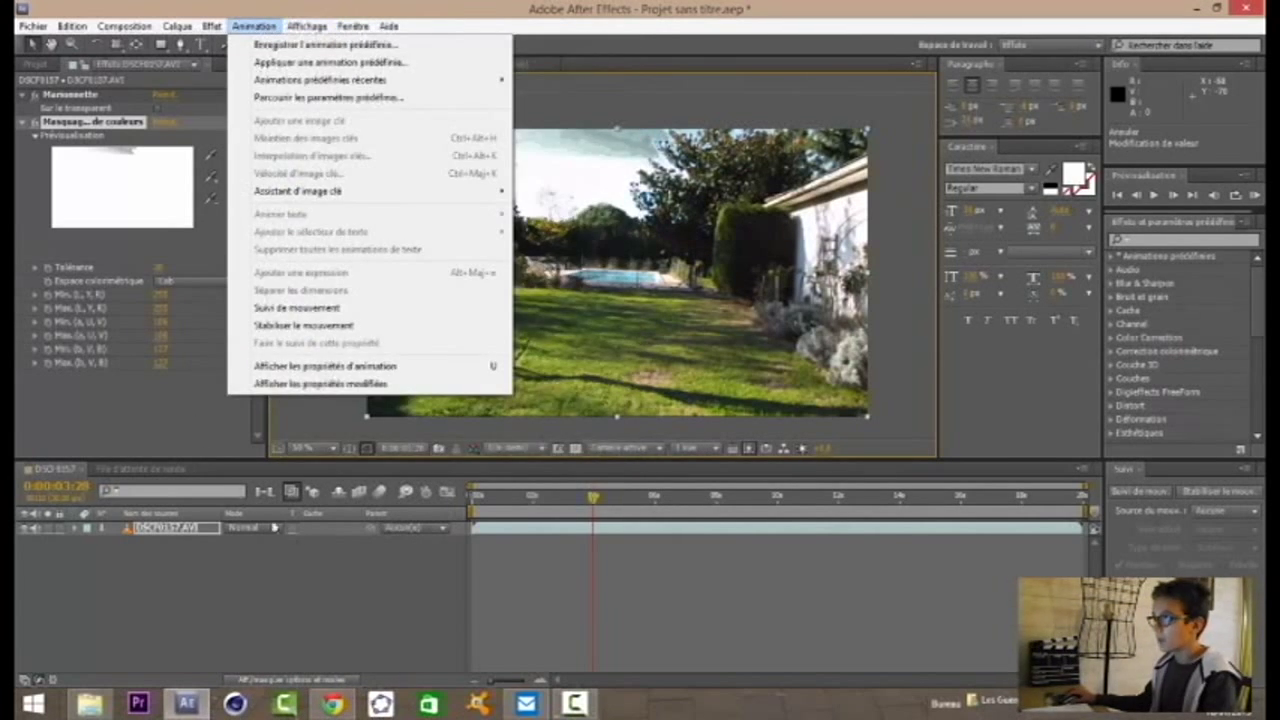
pyautogui.click(483, 492)
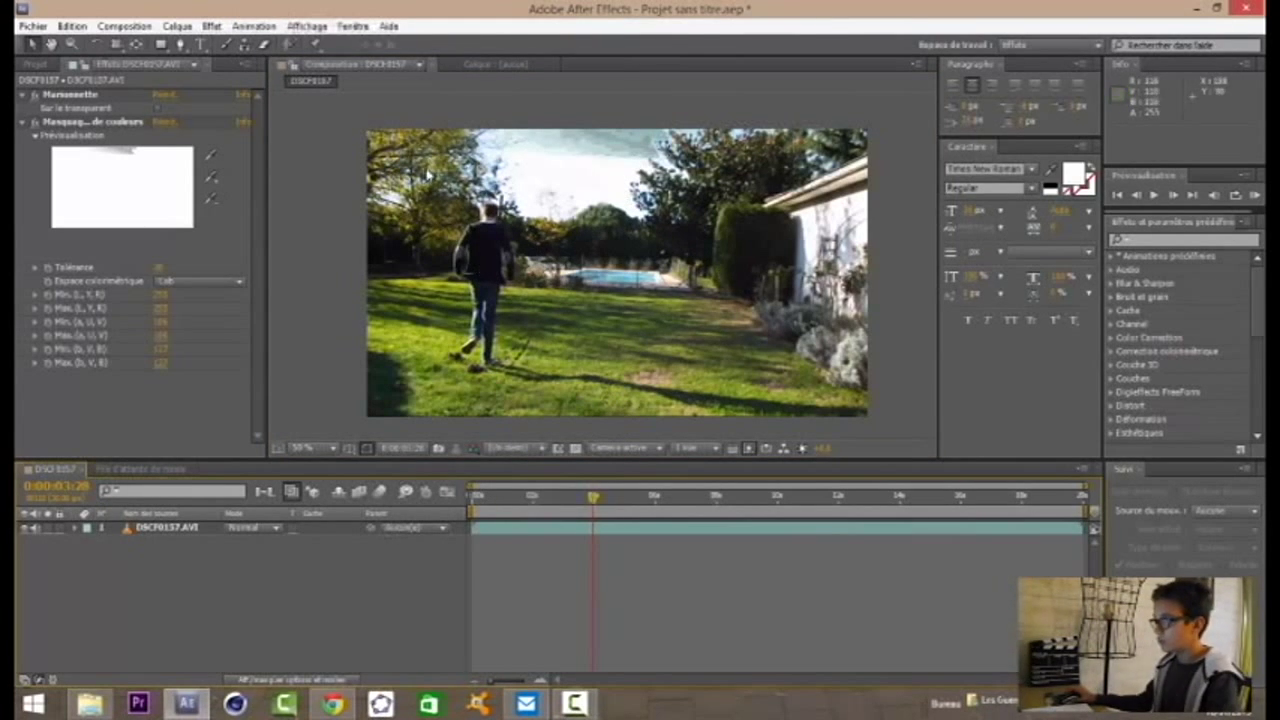
pyautogui.click(60, 122)
pyautogui.press('Delete')
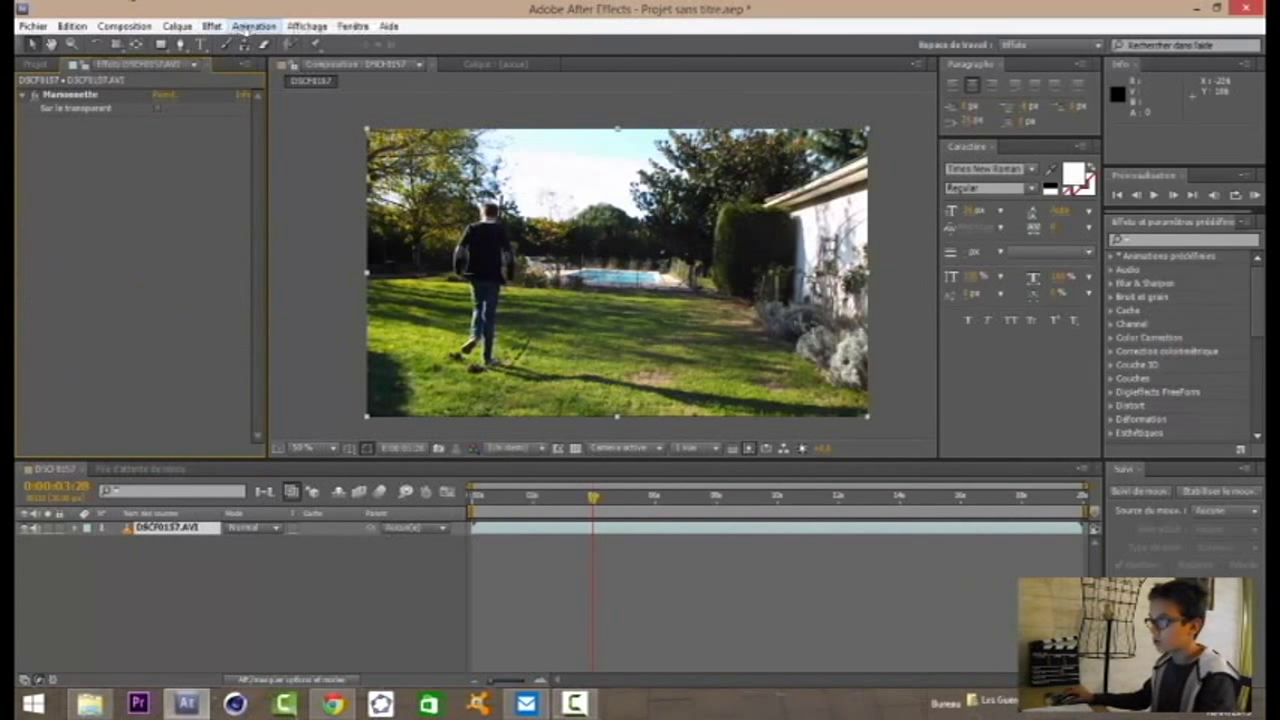
# Browse the Fenêtre and Aide menus without choosing anything.
pyautogui.click(353, 26)
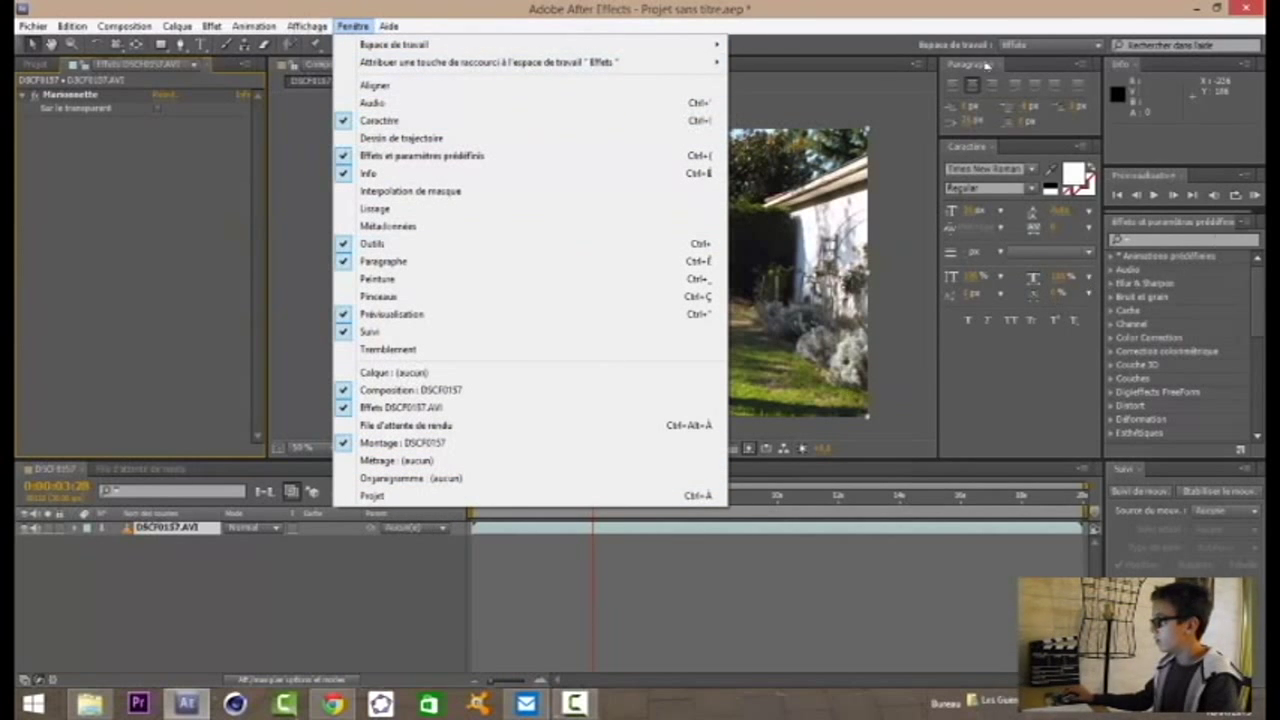
pyautogui.click(277, 301)
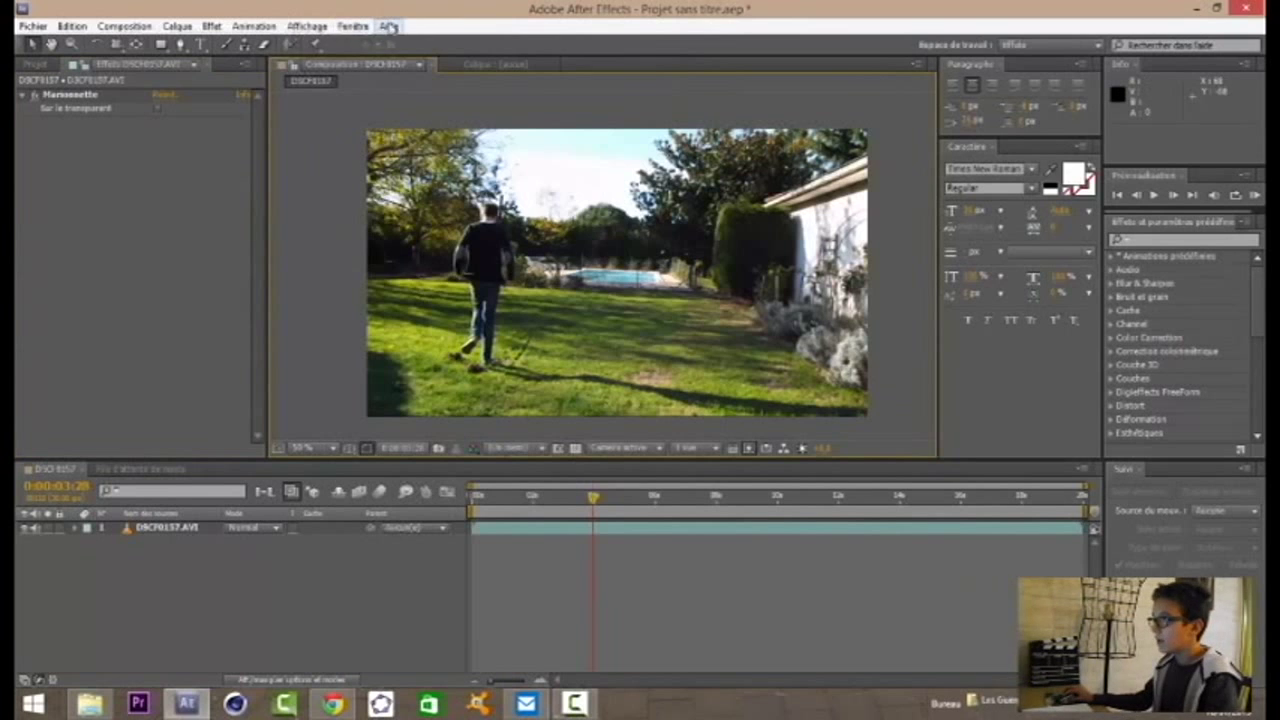
pyautogui.click(389, 26)
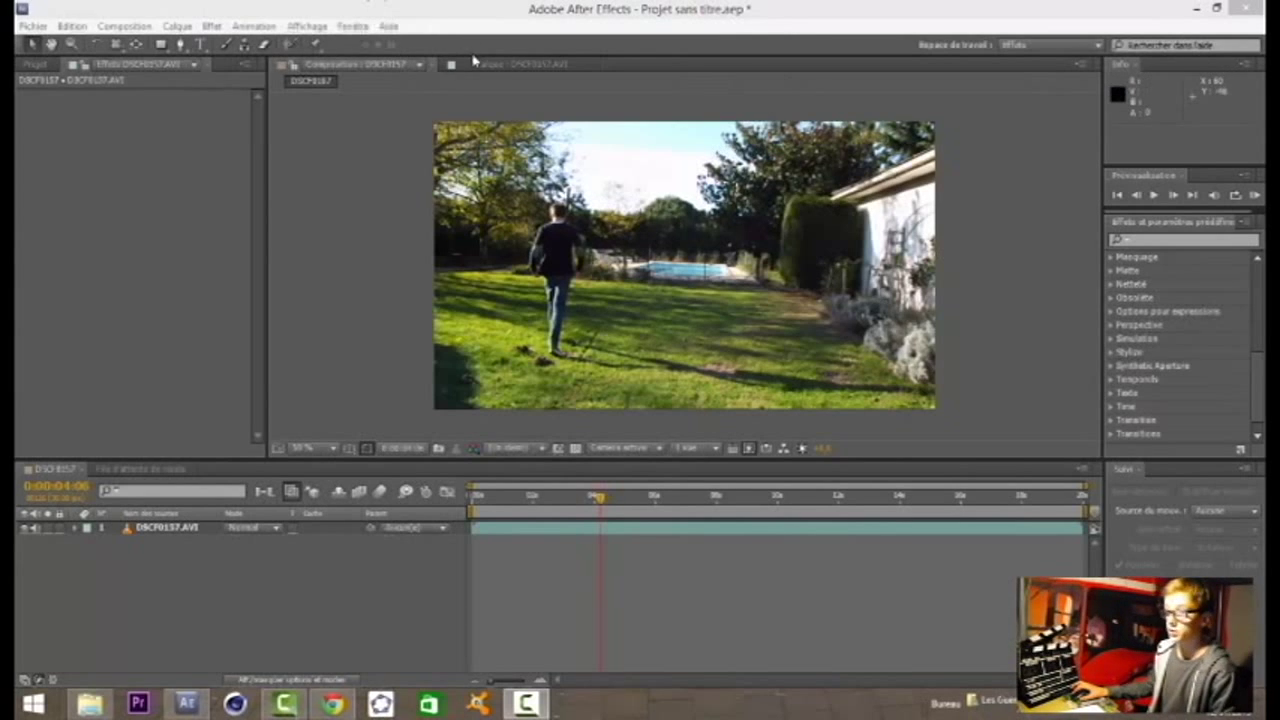
pyautogui.click(394, 91)
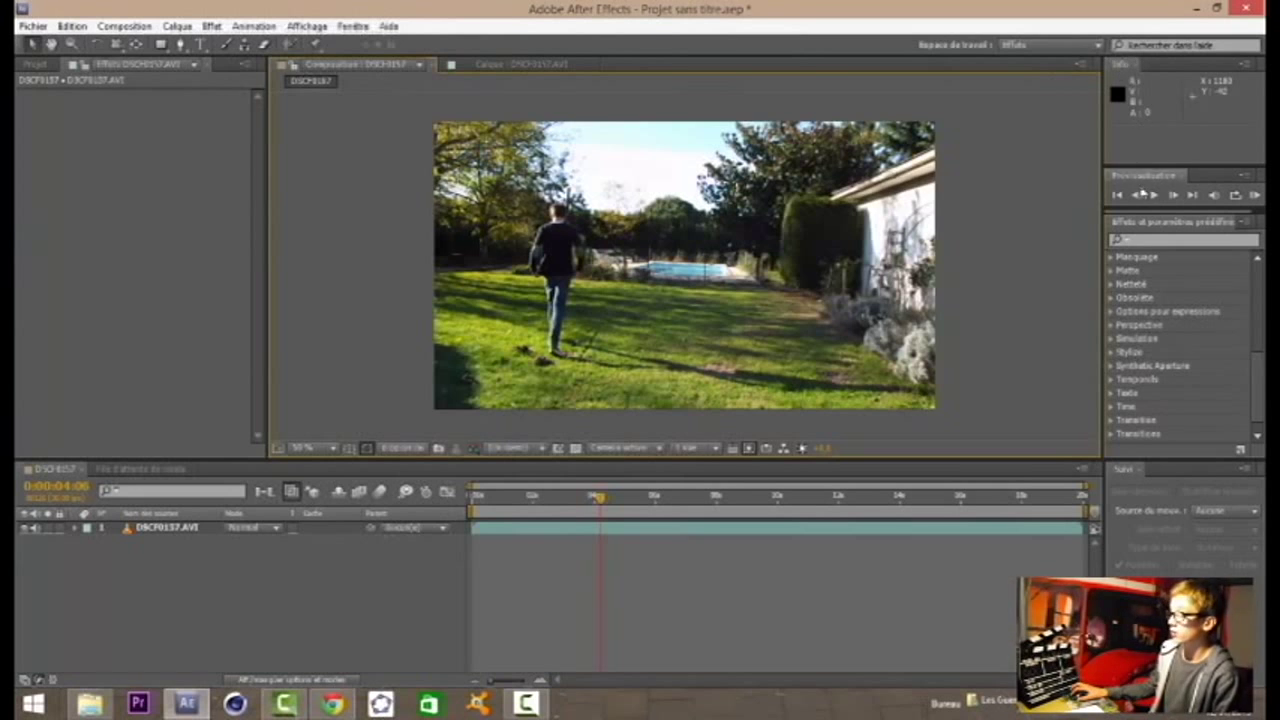
pyautogui.click(510, 64)
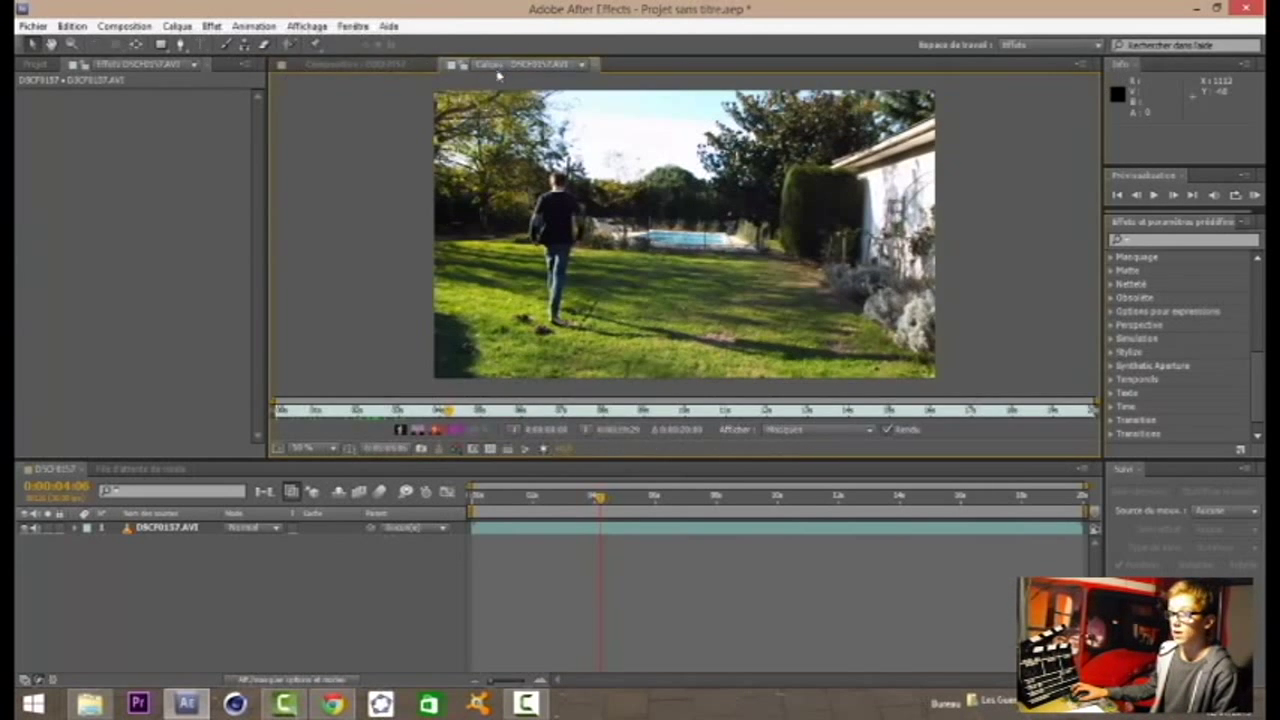
pyautogui.click(362, 66)
pyautogui.click(480, 64)
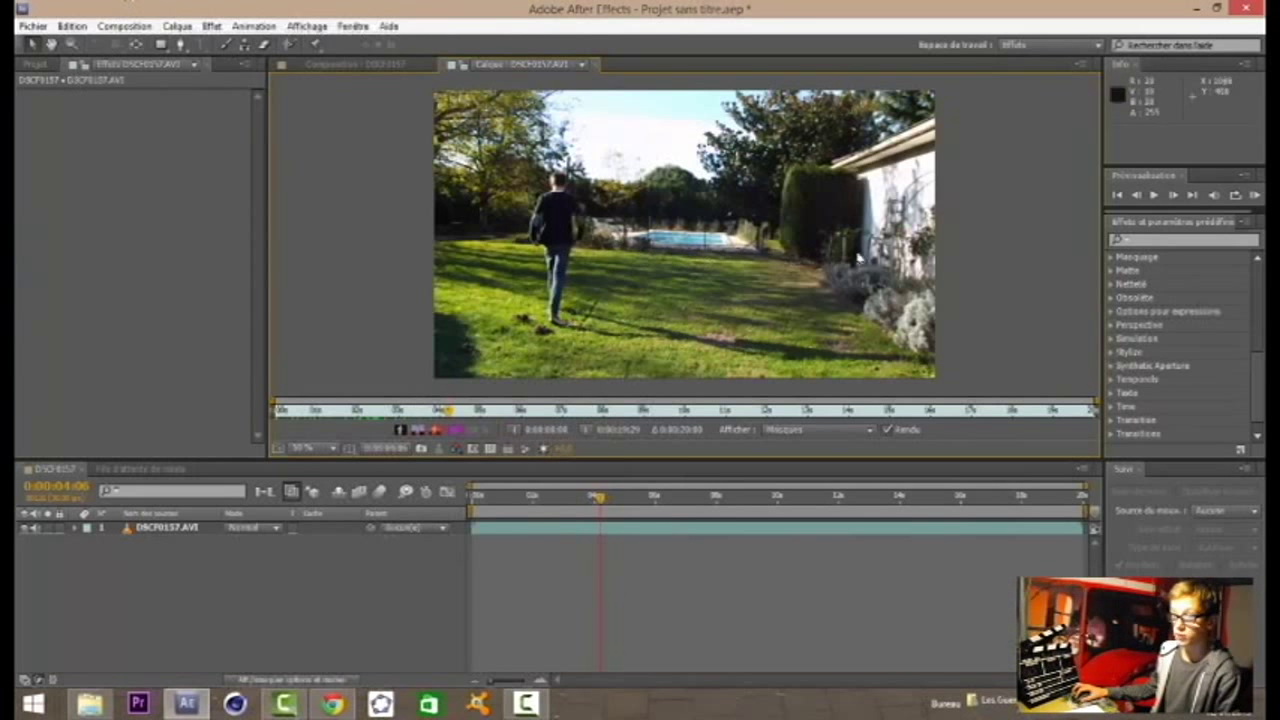
pyautogui.click(350, 64)
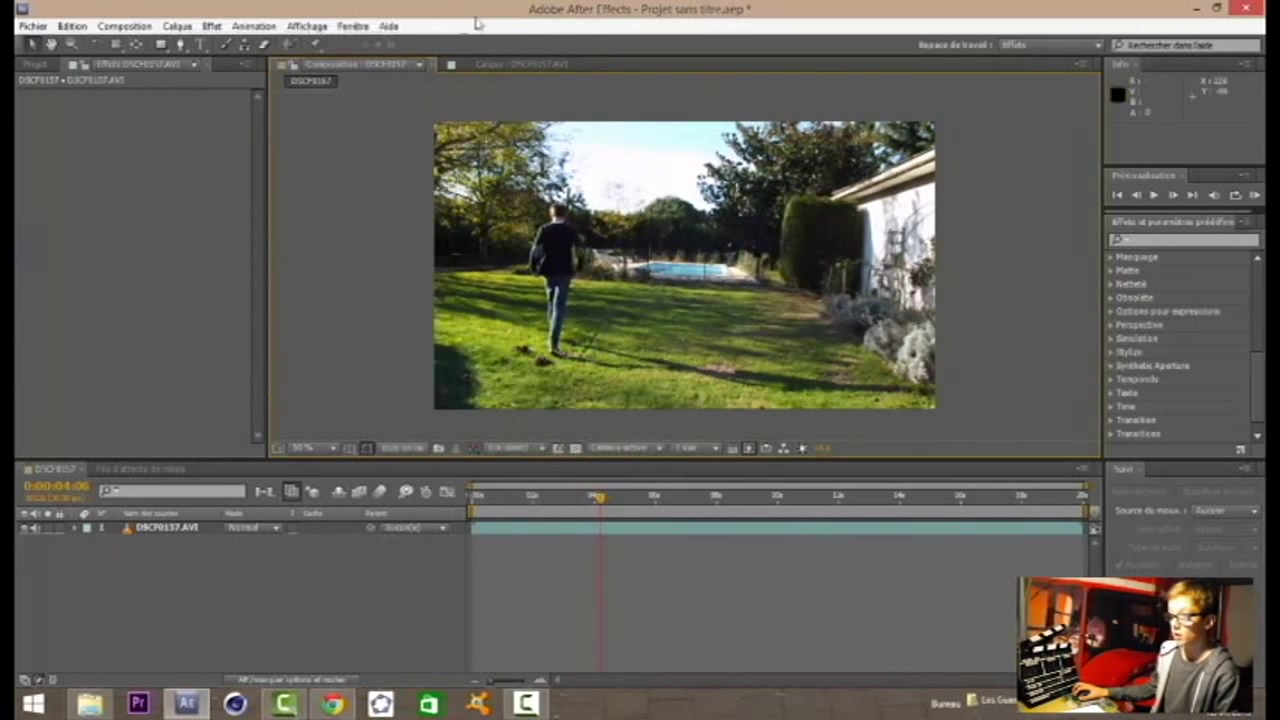
pyautogui.click(505, 64)
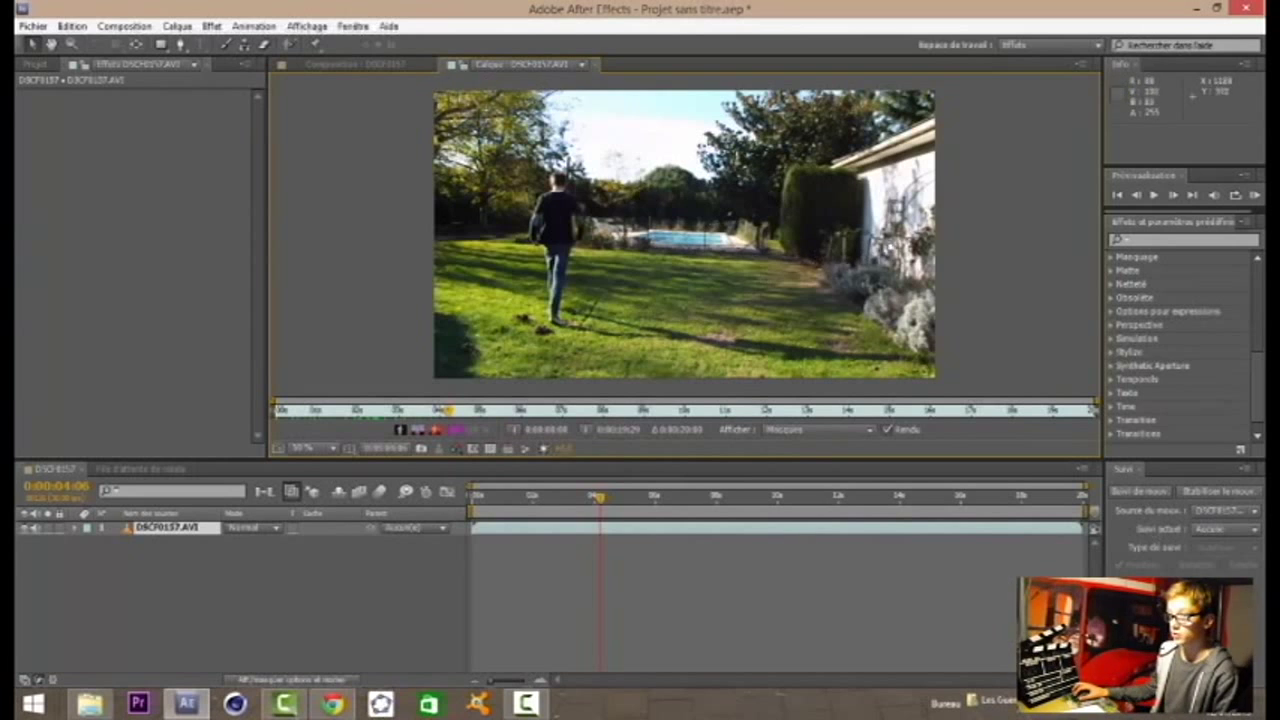
pyautogui.click(350, 64)
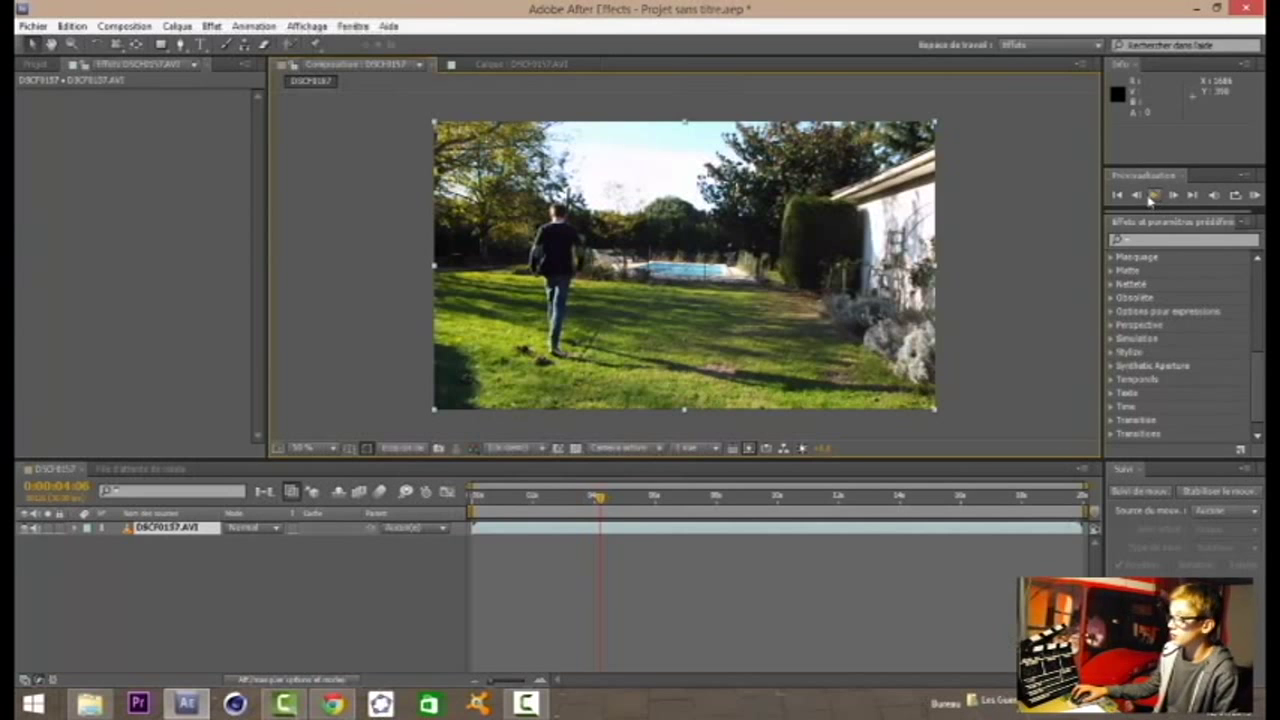
pyautogui.click(1154, 196)
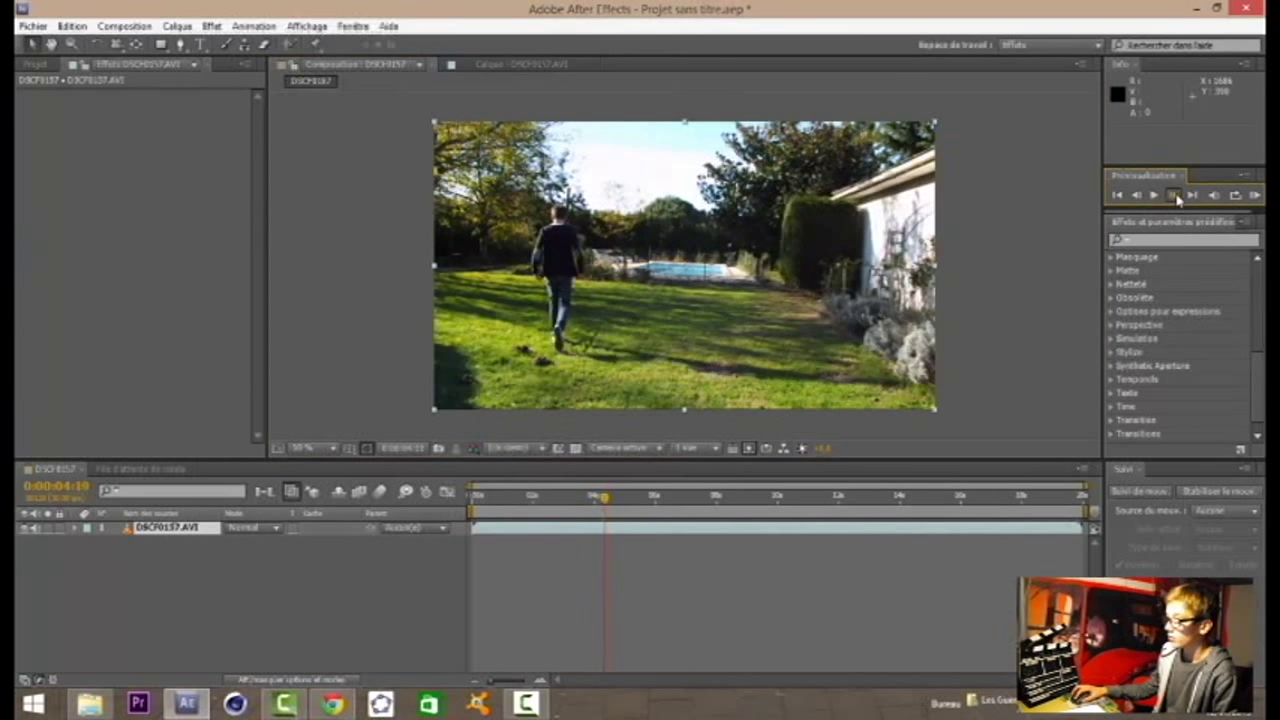
pyautogui.click(1136, 196)
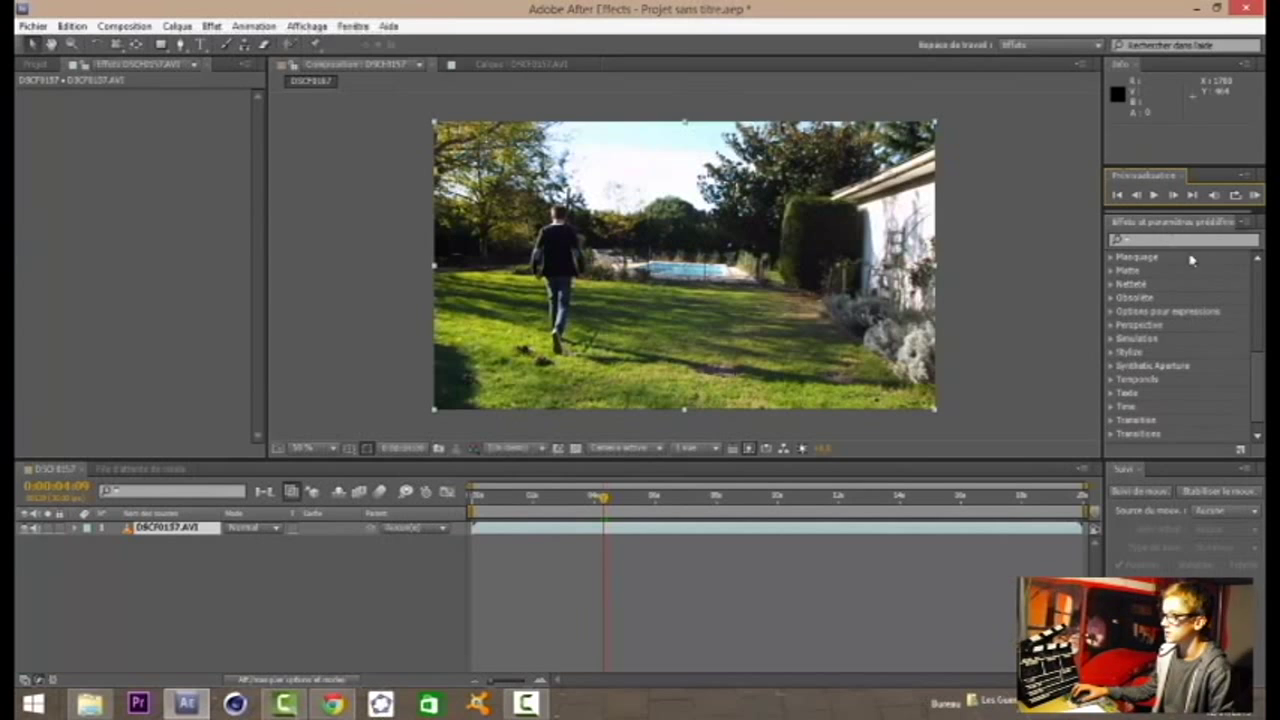
pyautogui.moveTo(1259, 355); pyautogui.dragTo(1262, 296)
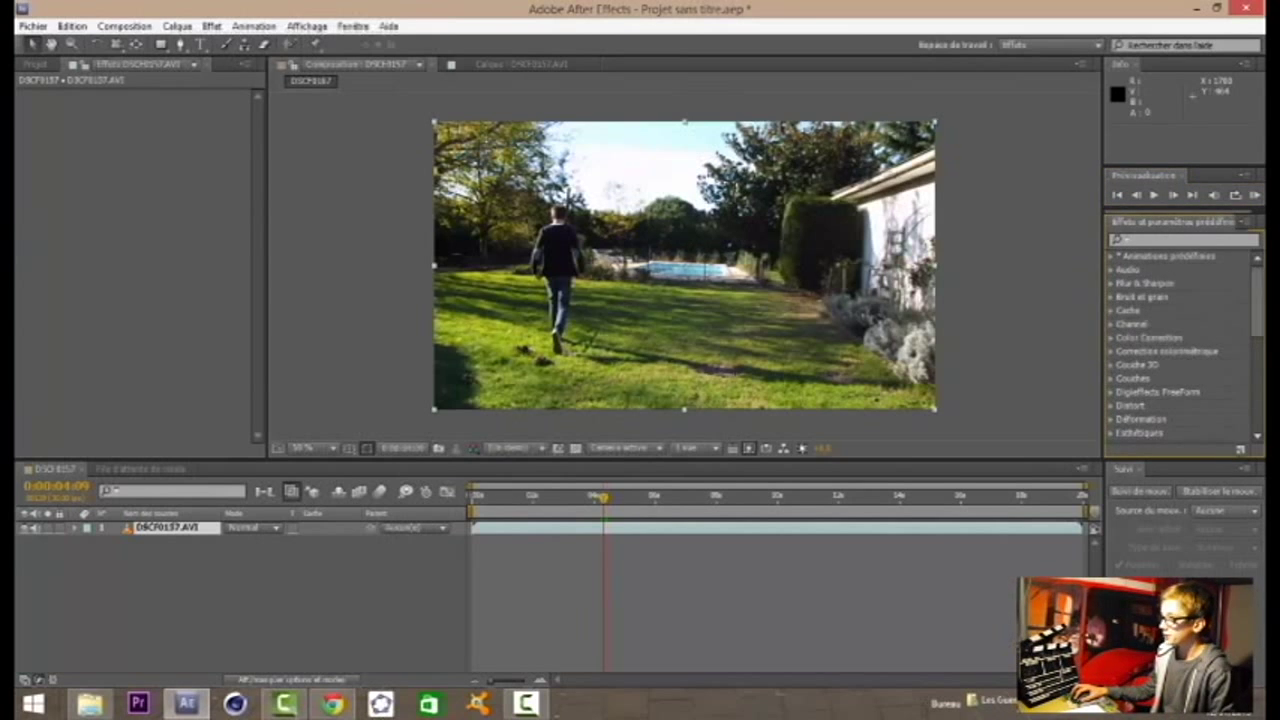
pyautogui.scroll(-1, 1262, 296)
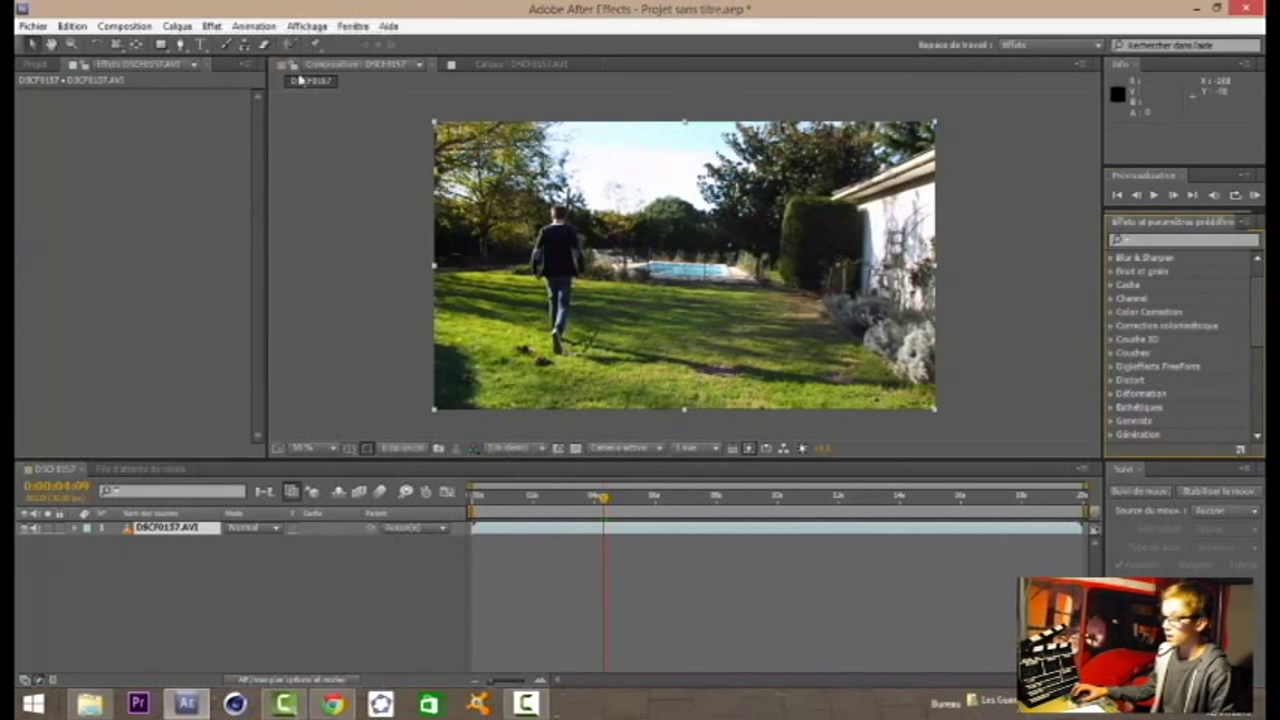
pyautogui.click(212, 26)
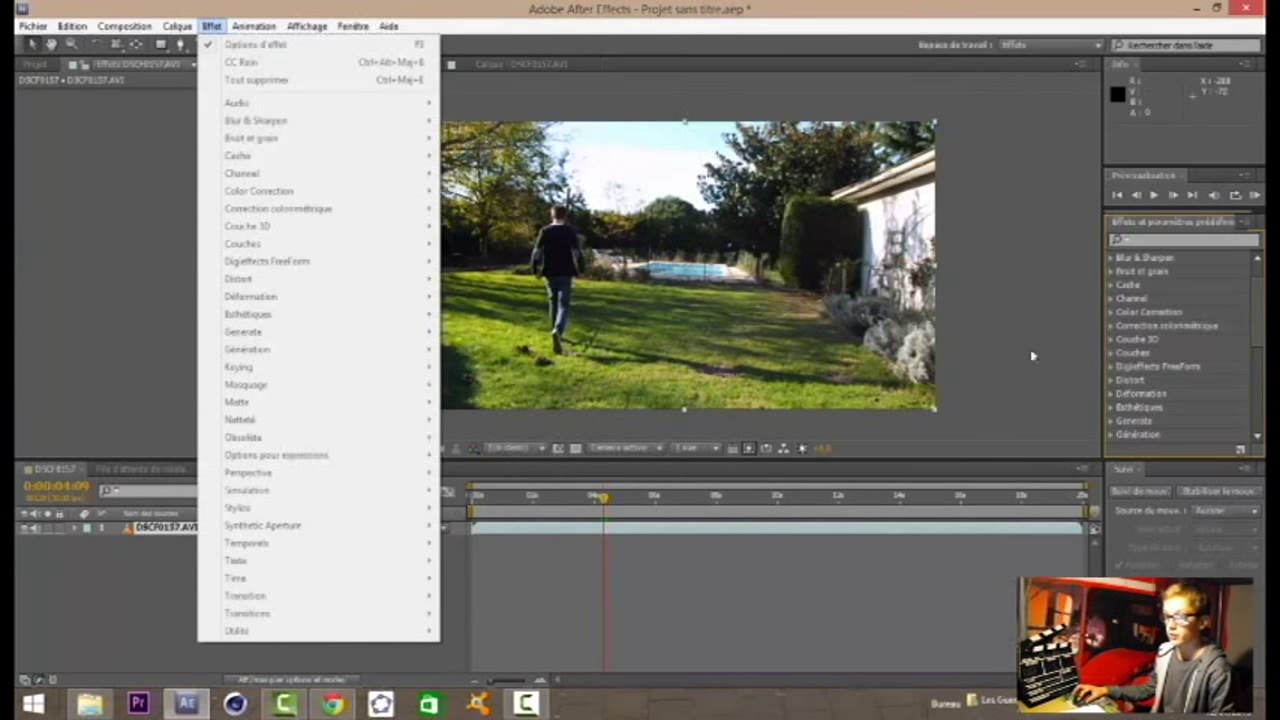
pyautogui.click(1040, 340)
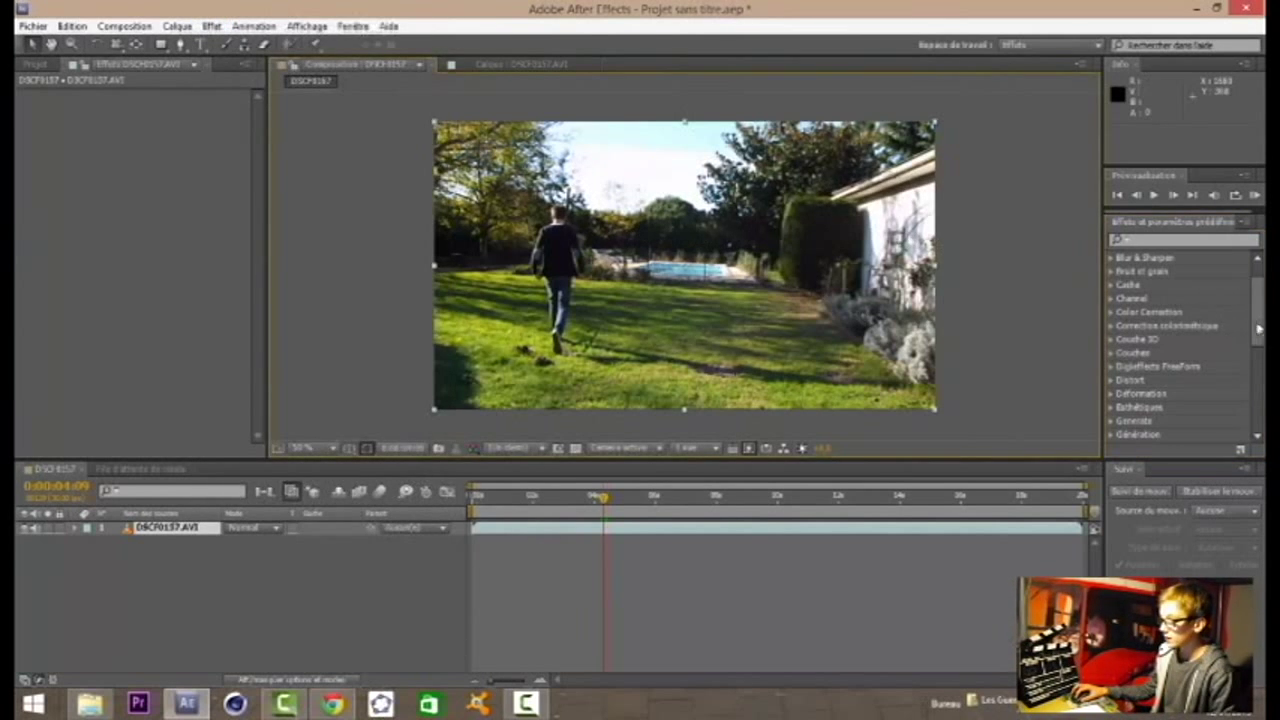
pyautogui.moveTo(1257, 347); pyautogui.dragTo(1259, 297)
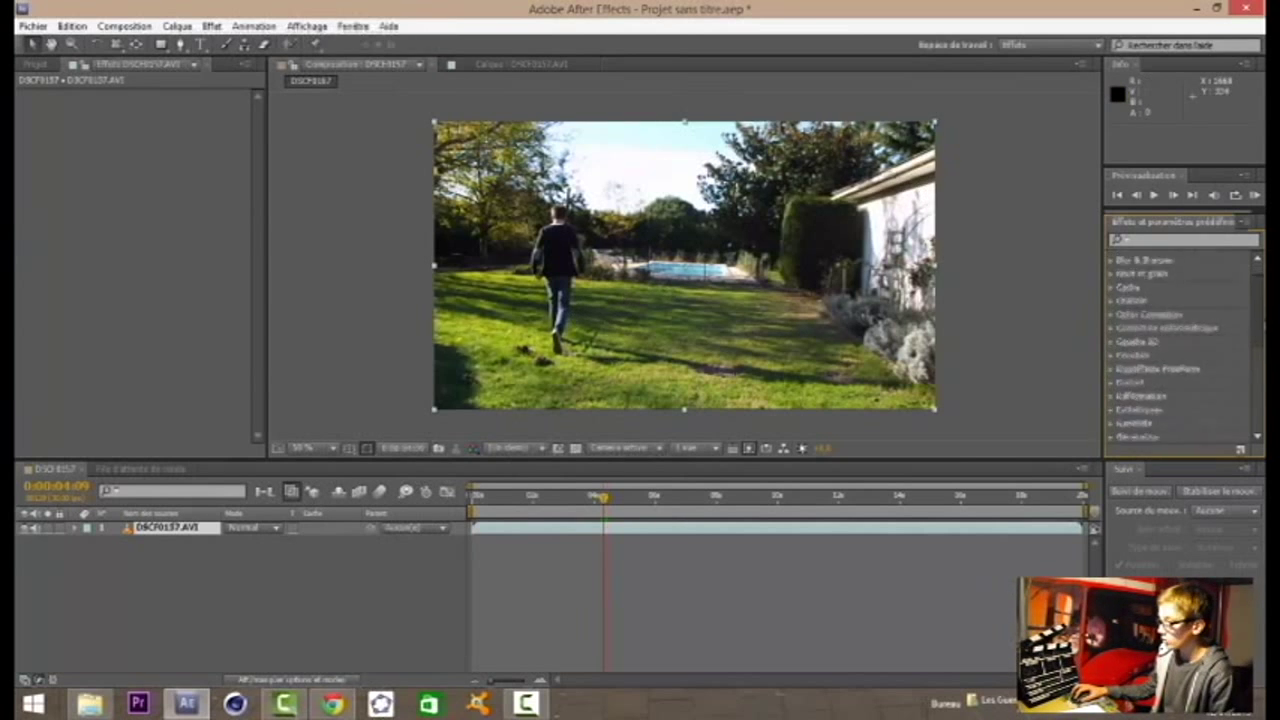
pyautogui.moveTo(1258, 316); pyautogui.dragTo(1258, 410)
pyautogui.scroll(-1, 1157, 411)
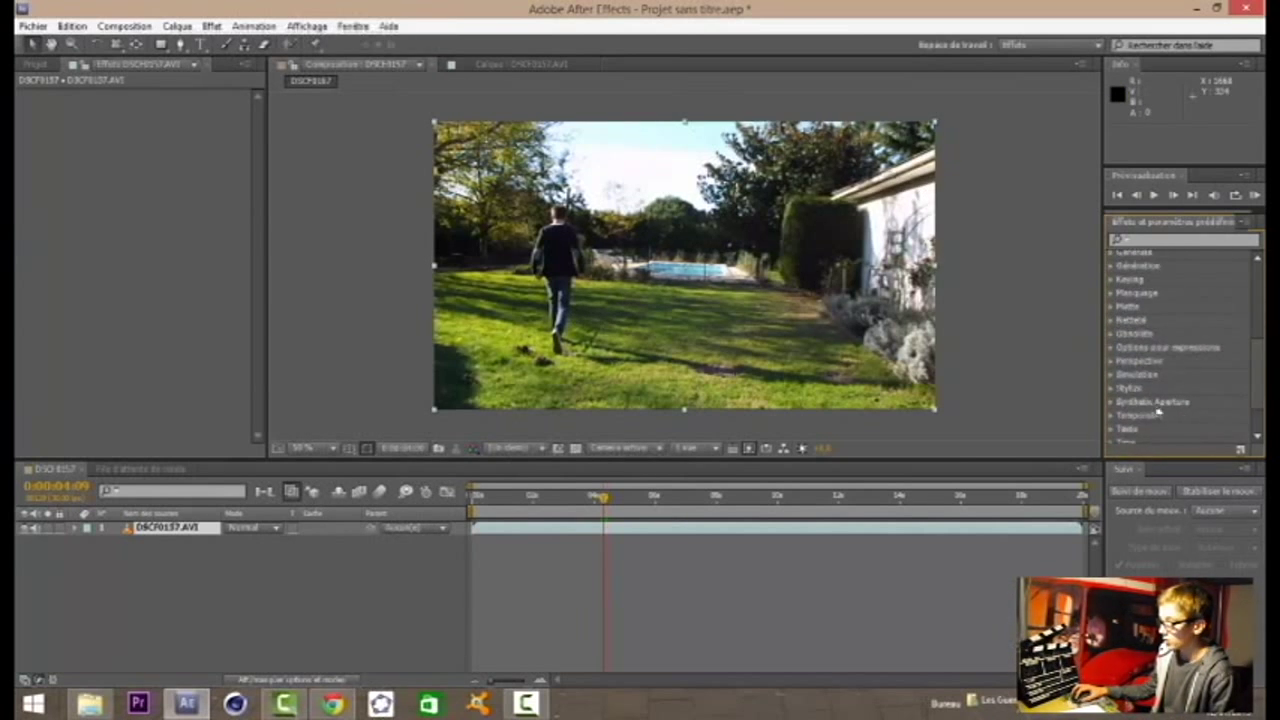
# Apply CC Rain from Simulation to the garden clip, preview it near 7 s, then delete it.
pyautogui.click(1112, 376)
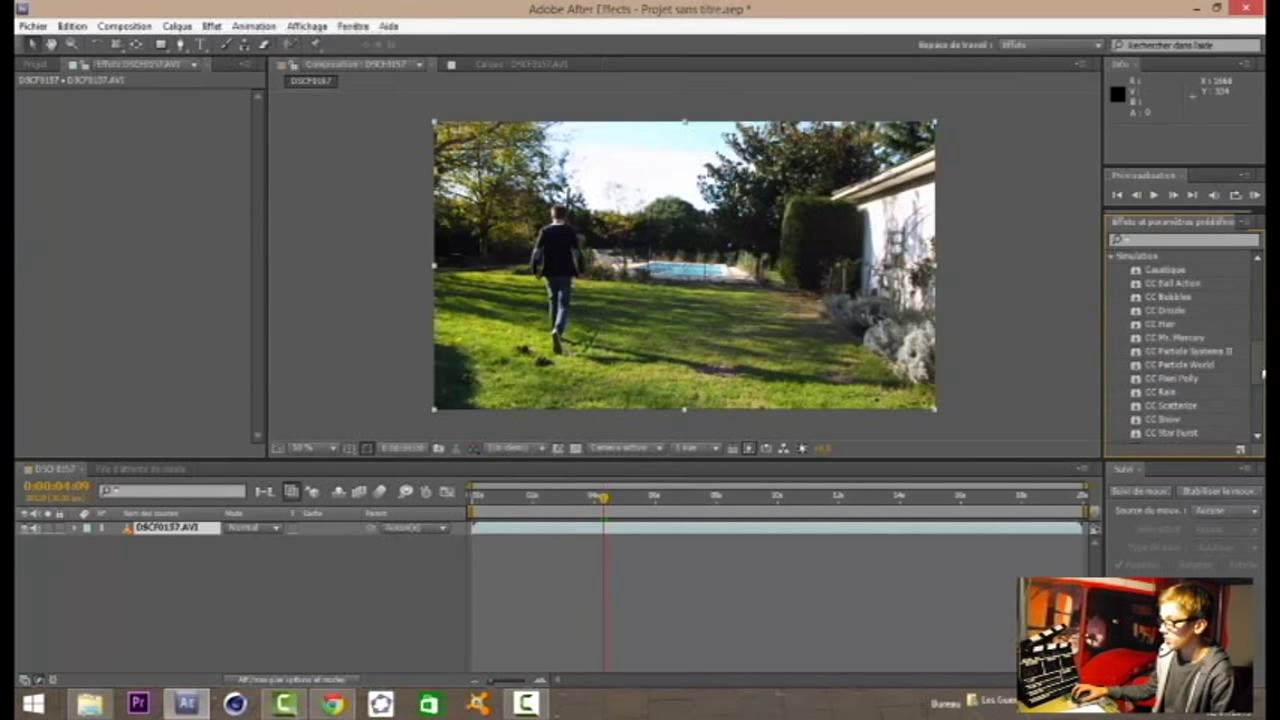
pyautogui.moveTo(1260, 372); pyautogui.dragTo(1250, 388)
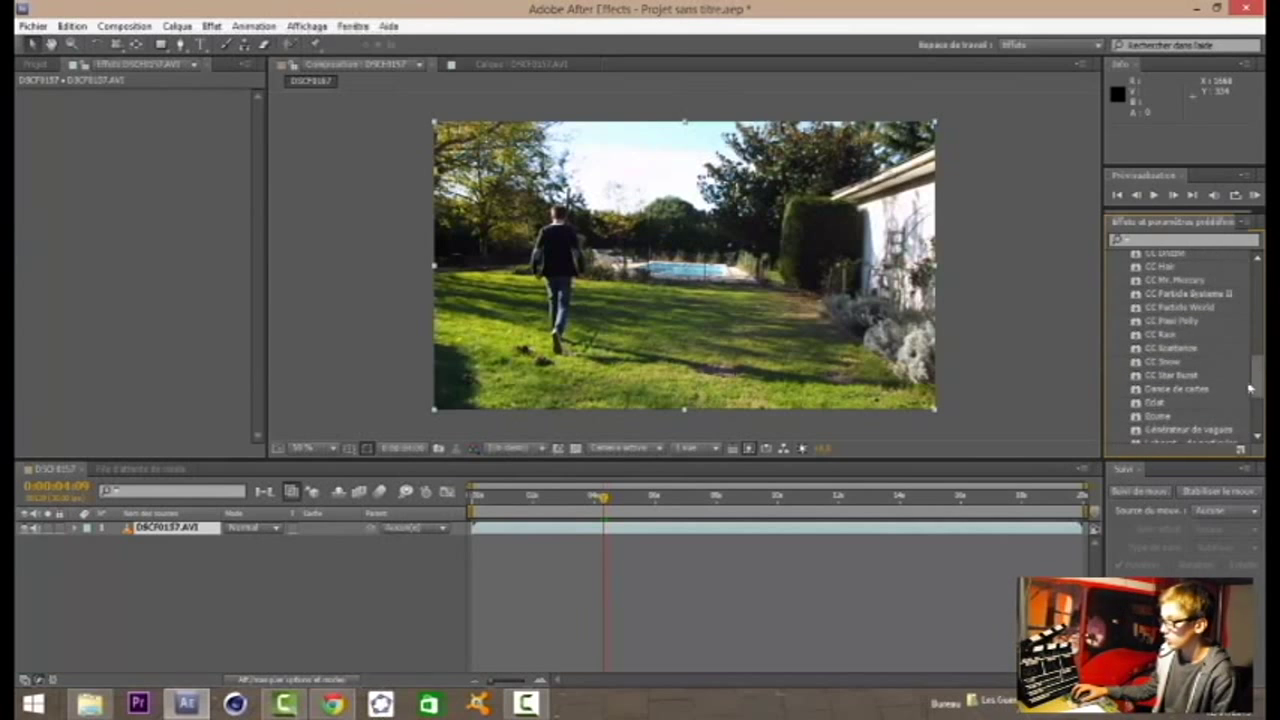
pyautogui.moveTo(1173, 337)
pyautogui.mouseDown()
pyautogui.moveTo(1193, 350)
pyautogui.moveTo(697, 273)
pyautogui.mouseUp()
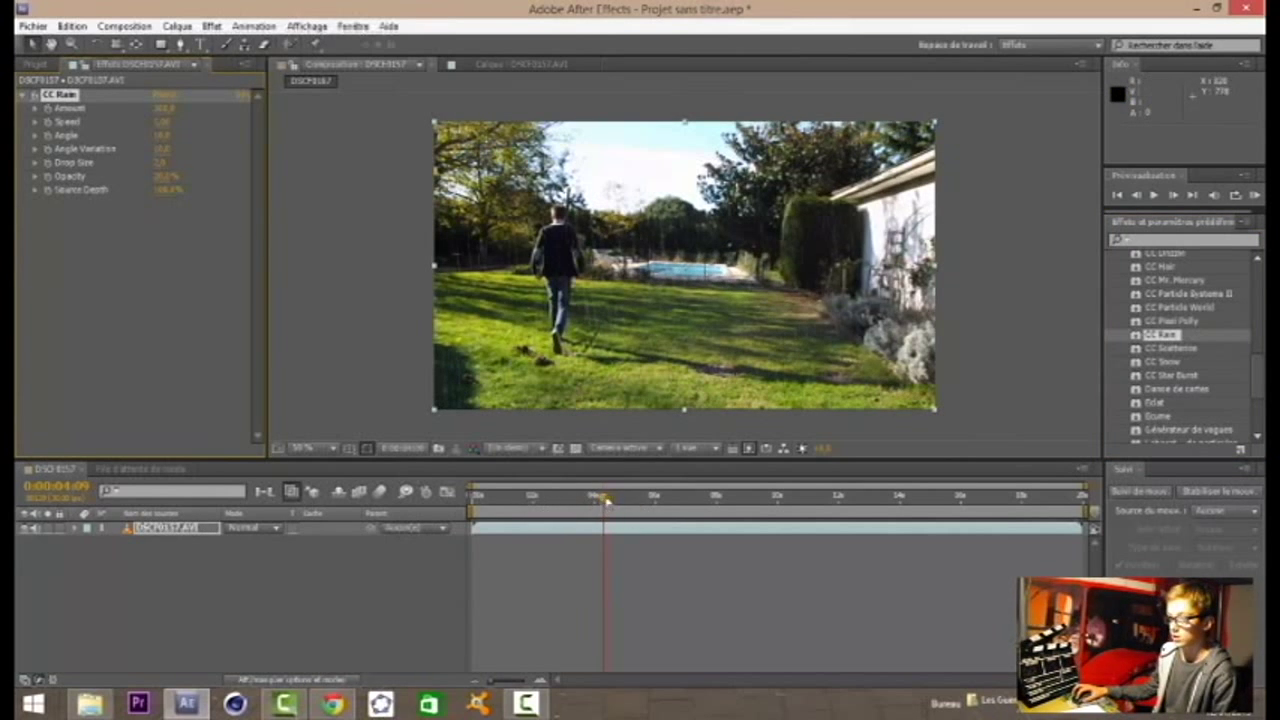
pyautogui.moveTo(606, 500)
pyautogui.mouseDown()
pyautogui.moveTo(690, 505)
pyautogui.moveTo(606, 500)
pyautogui.mouseUp()
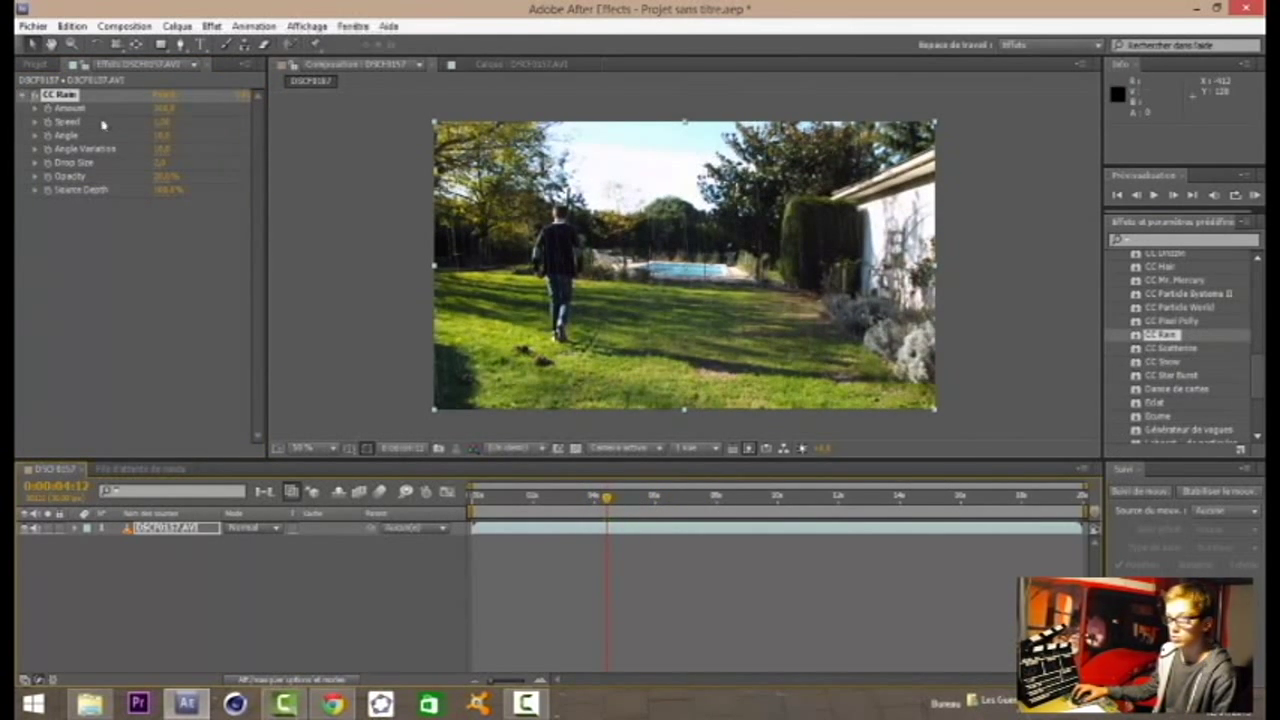
pyautogui.click(58, 95)
pyautogui.press('Delete')
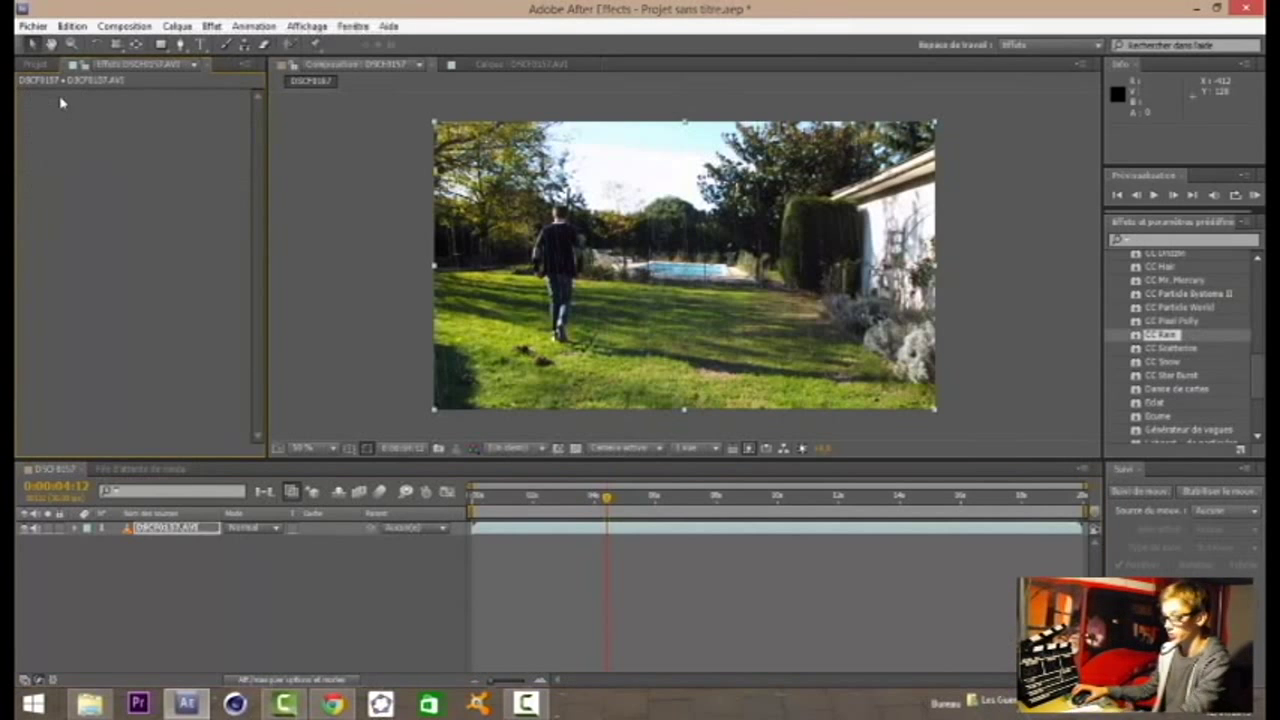
# Apply CC Snow to the garden clip, preview around 8 s, and adjust Speed and Source Depth.
pyautogui.click(1168, 362)
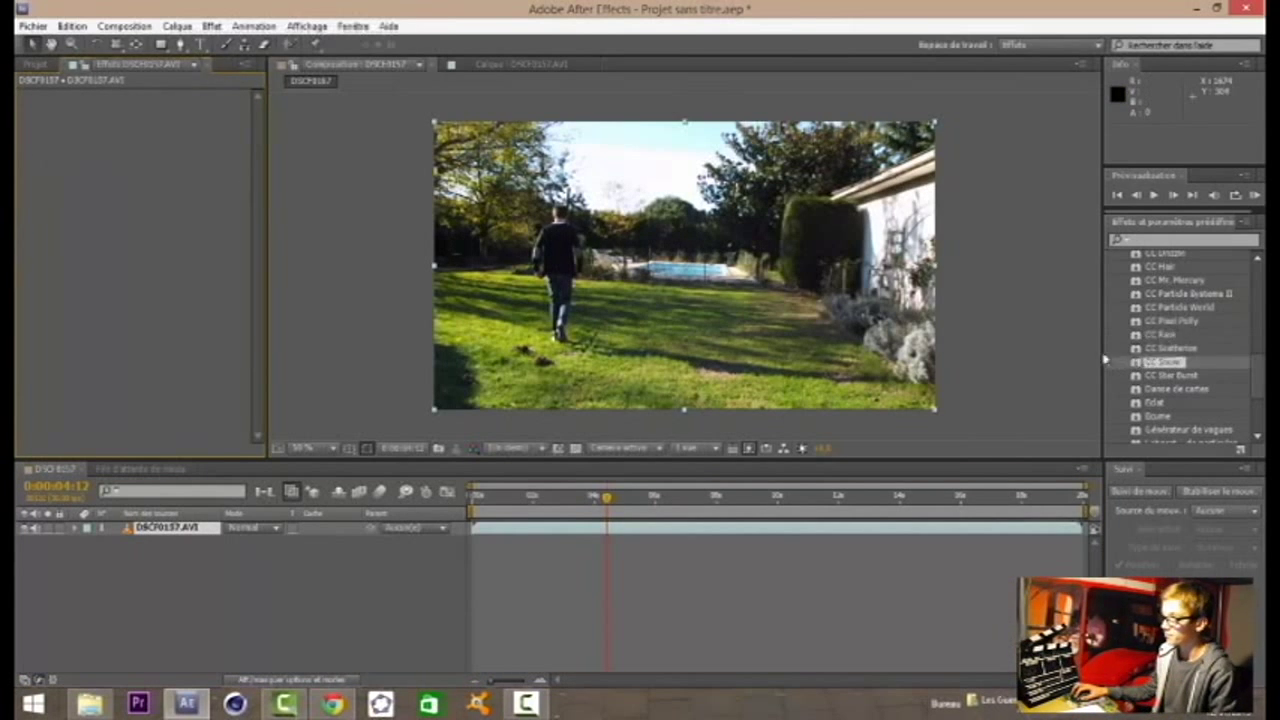
pyautogui.click(1160, 350)
pyautogui.moveTo(1160, 361); pyautogui.dragTo(766, 349)
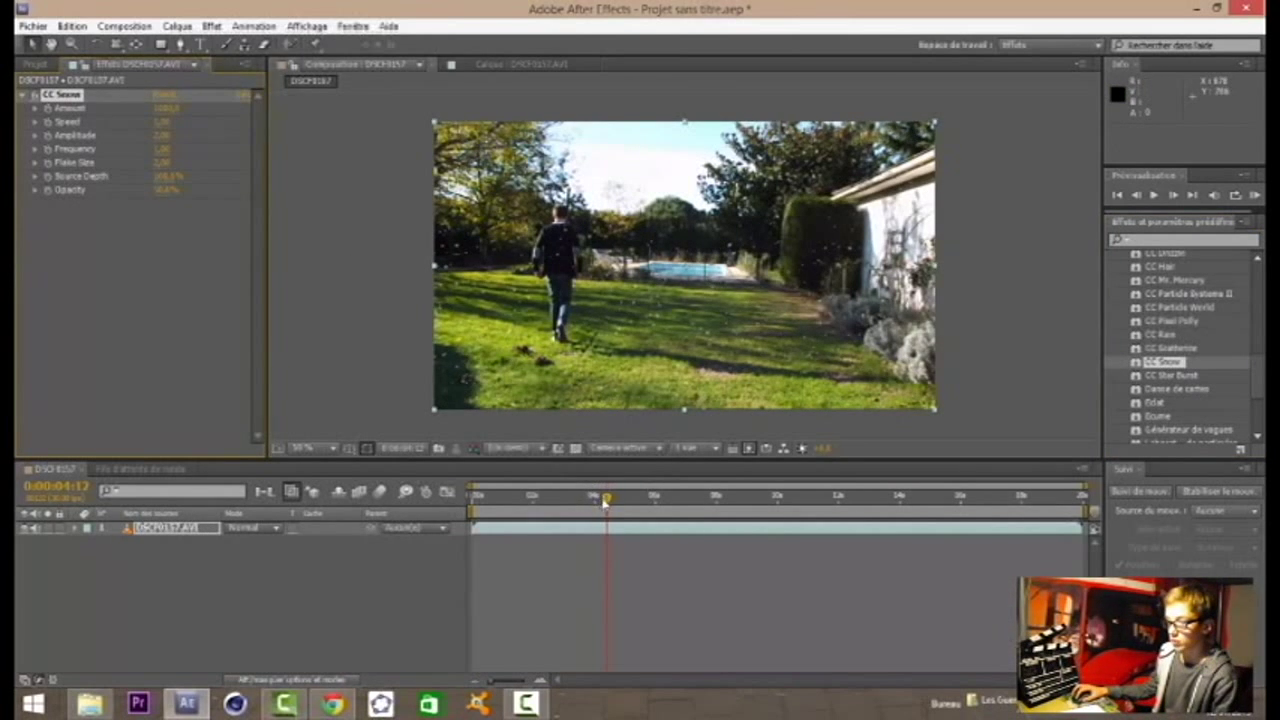
pyautogui.moveTo(604, 502); pyautogui.dragTo(660, 498)
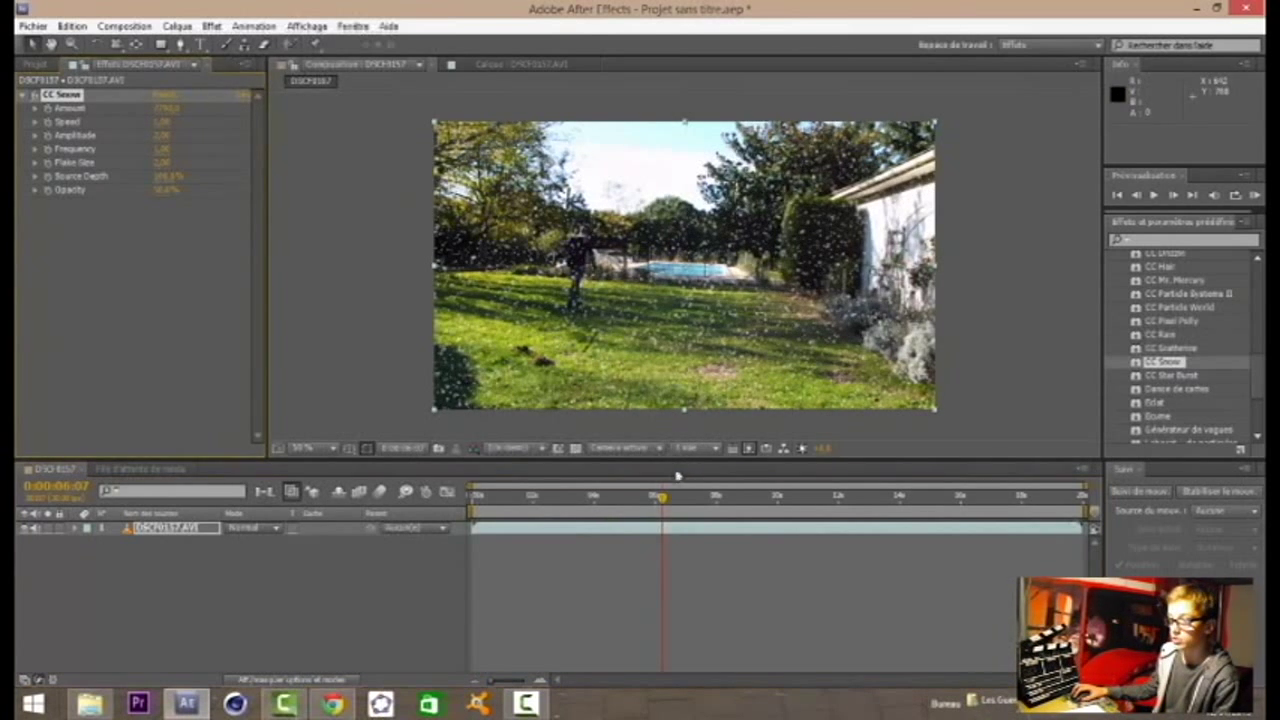
pyautogui.moveTo(663, 503); pyautogui.dragTo(734, 497)
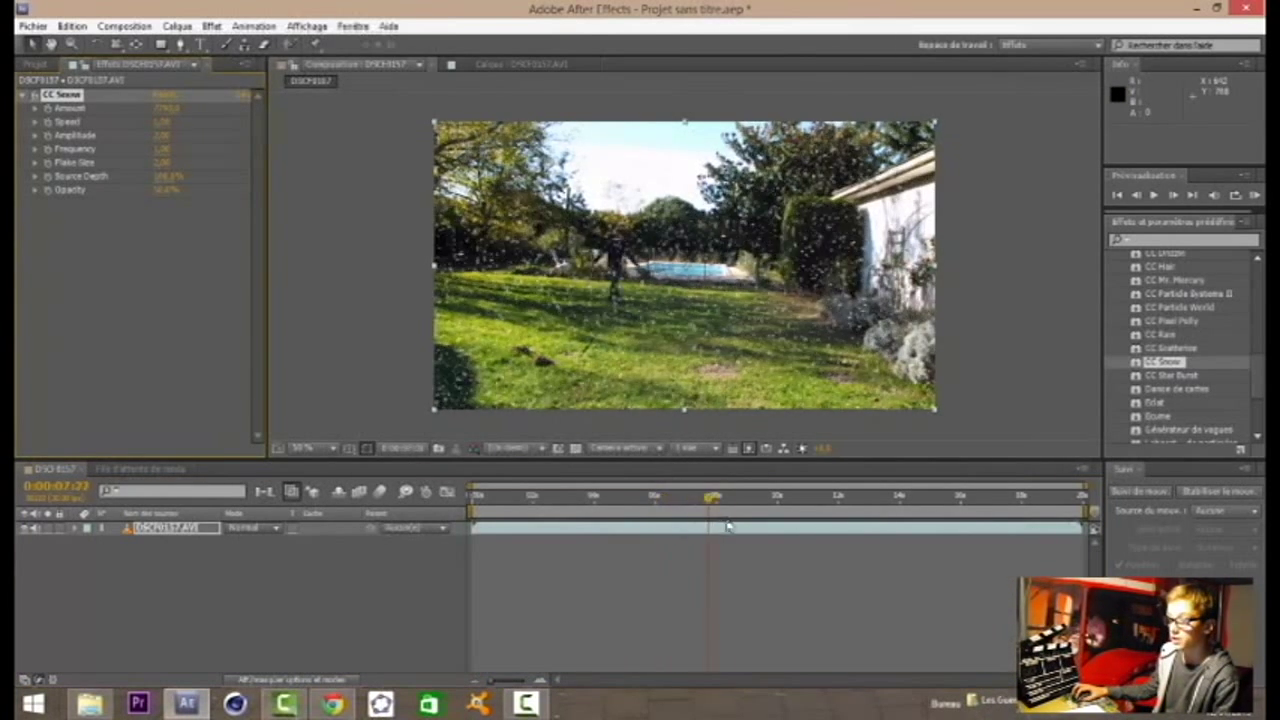
pyautogui.click(155, 141)
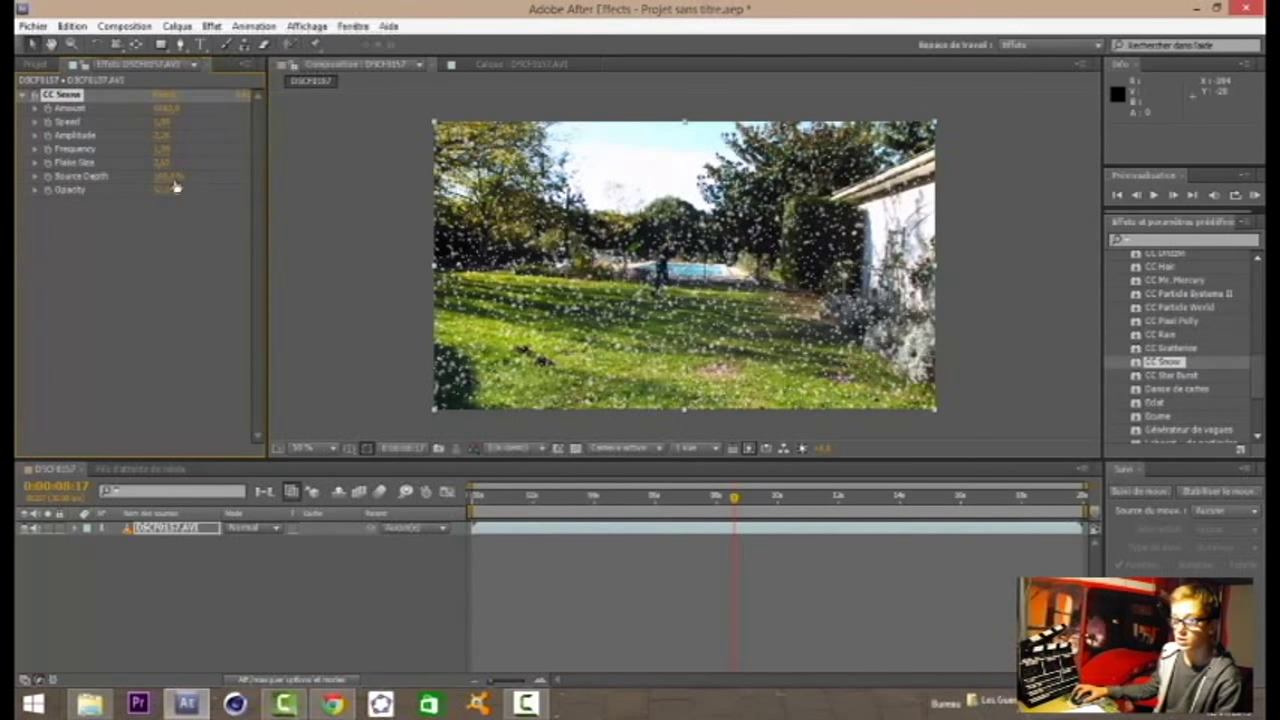
pyautogui.click(169, 181)
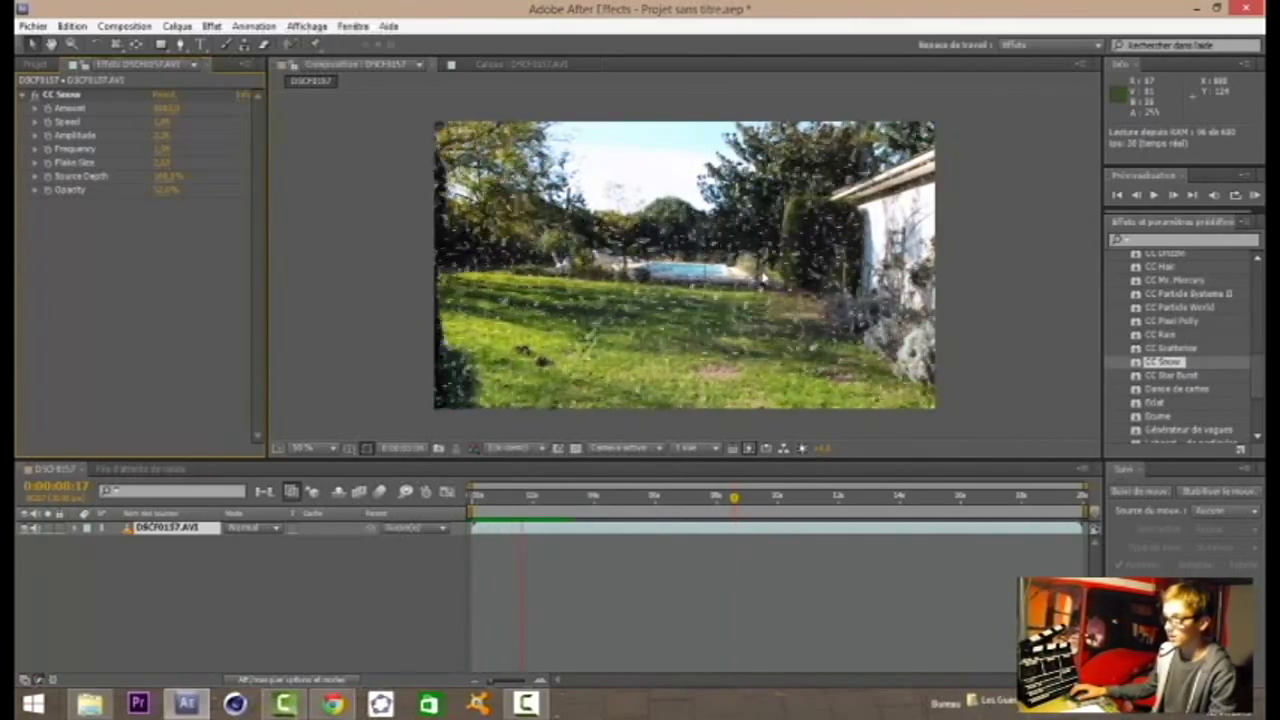
# Stop the snow preview, collapse the Simulation category, and delete CC Snow from Effect Controls.
pyautogui.press('space')
pyautogui.scroll(-2, 1262, 405)
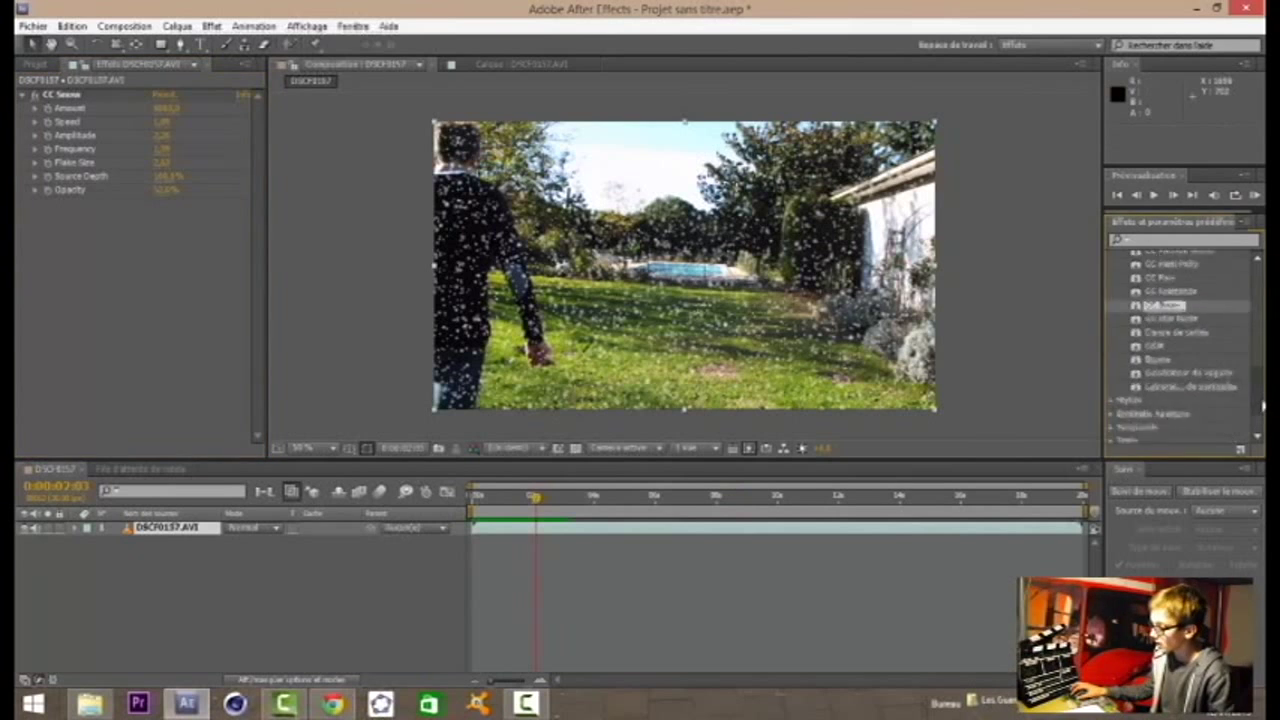
pyautogui.scroll(-2, 1262, 405)
pyautogui.scroll(-2, 1262, 405)
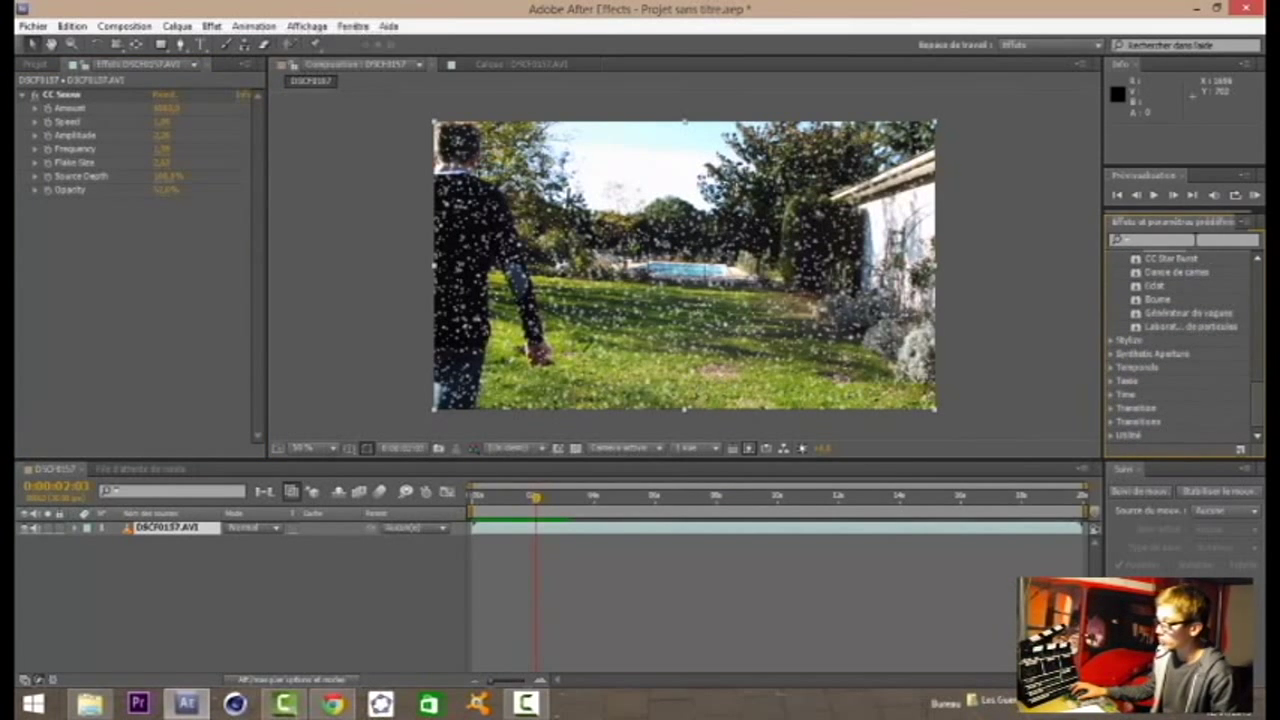
pyautogui.scroll(10, 1262, 405)
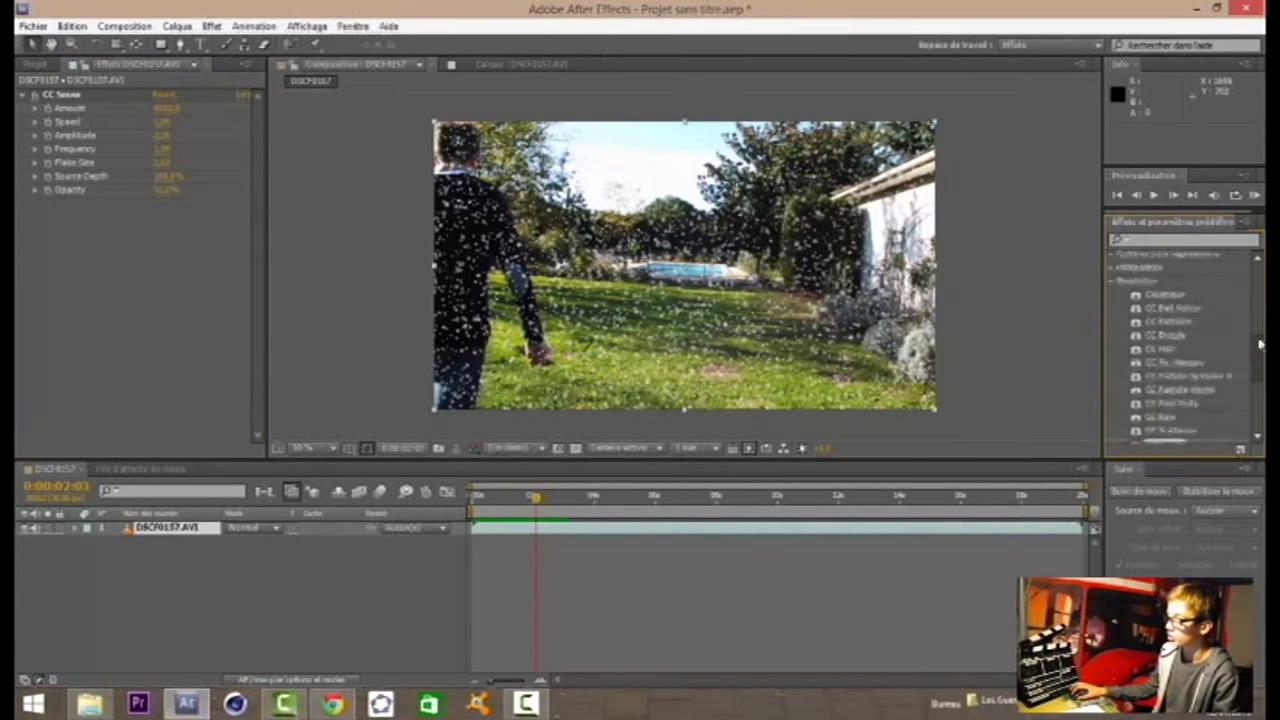
pyautogui.scroll(-4, 1258, 318)
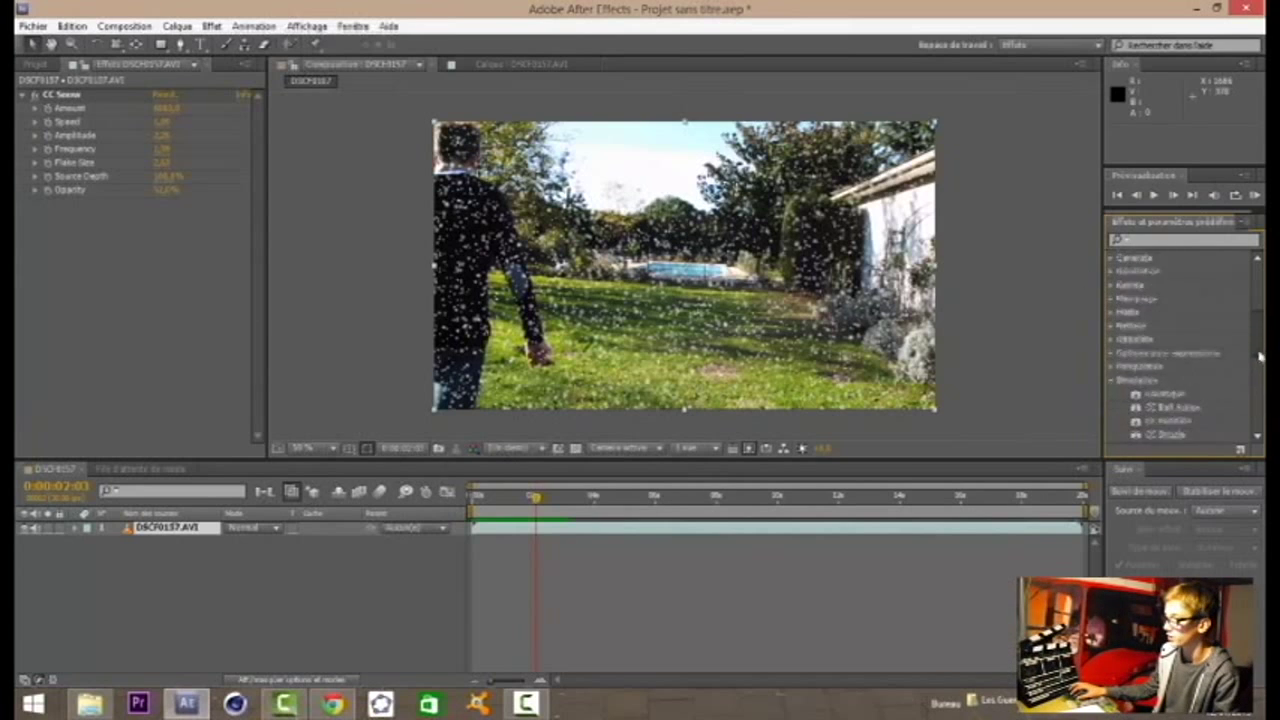
pyautogui.click(1111, 363)
pyautogui.scroll(-2, 1180, 380)
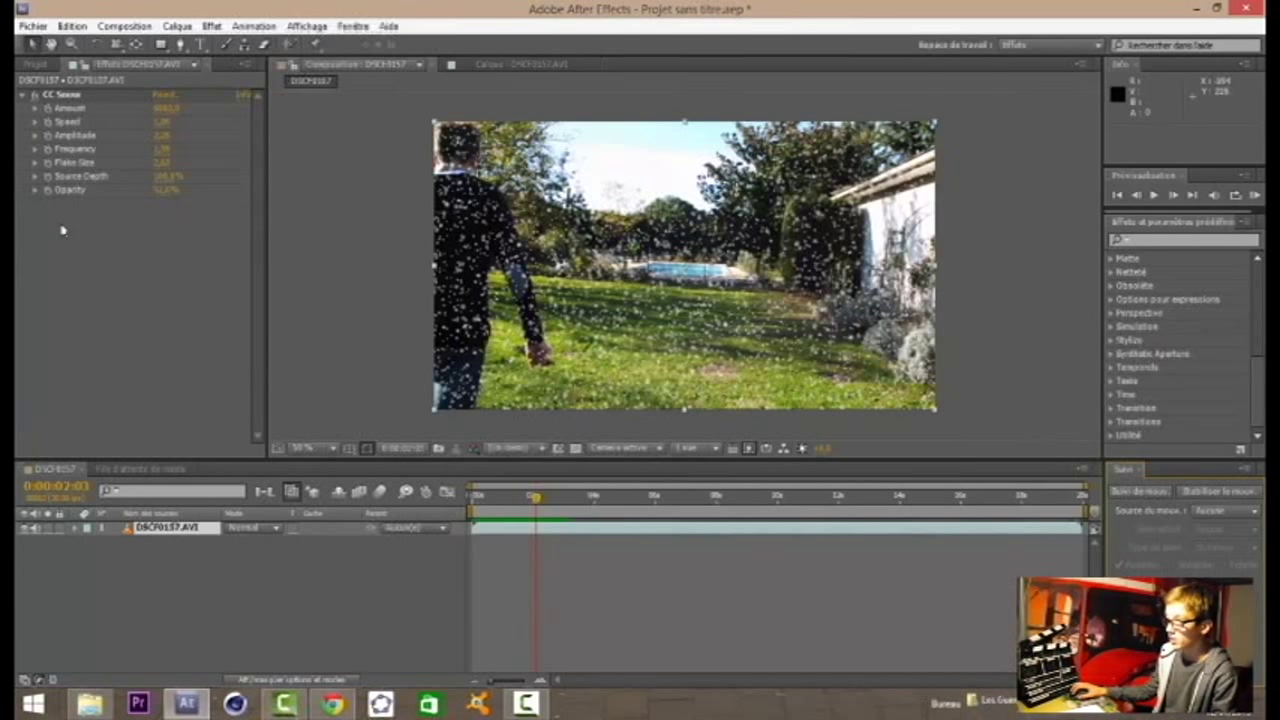
pyautogui.click(62, 95)
pyautogui.press('Delete')
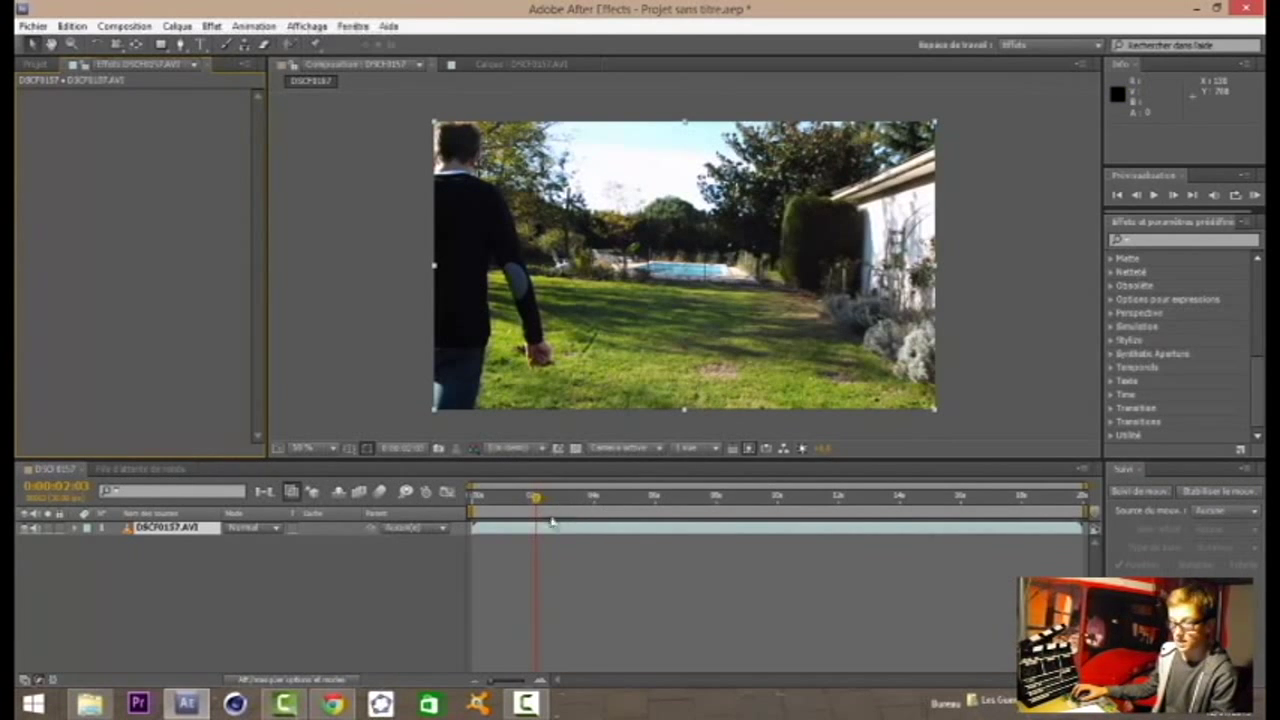
# Scrub the garden clip from near its start to about 10 s, then park near 4.5 s.
pyautogui.moveTo(530, 507)
pyautogui.mouseDown()
pyautogui.moveTo(533, 543)
pyautogui.moveTo(668, 575)
pyautogui.mouseUp()
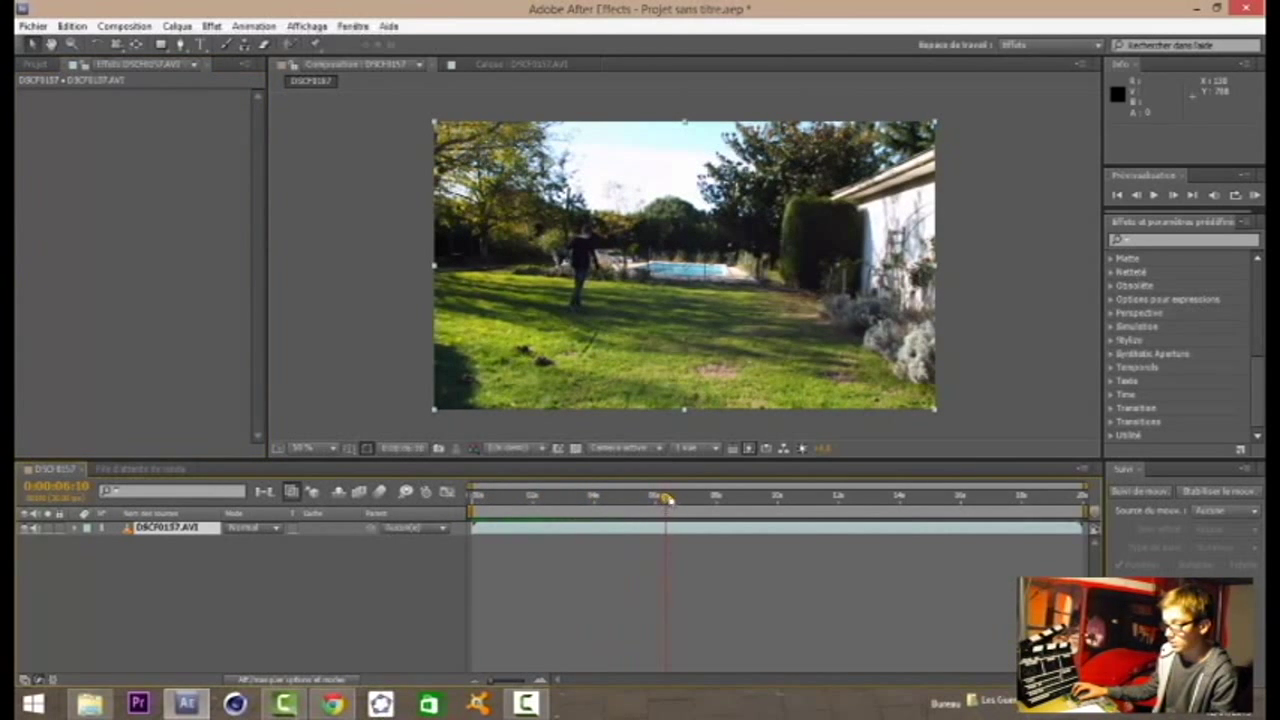
pyautogui.moveTo(668, 575)
pyautogui.mouseDown()
pyautogui.moveTo(806, 531)
pyautogui.moveTo(789, 516)
pyautogui.mouseUp()
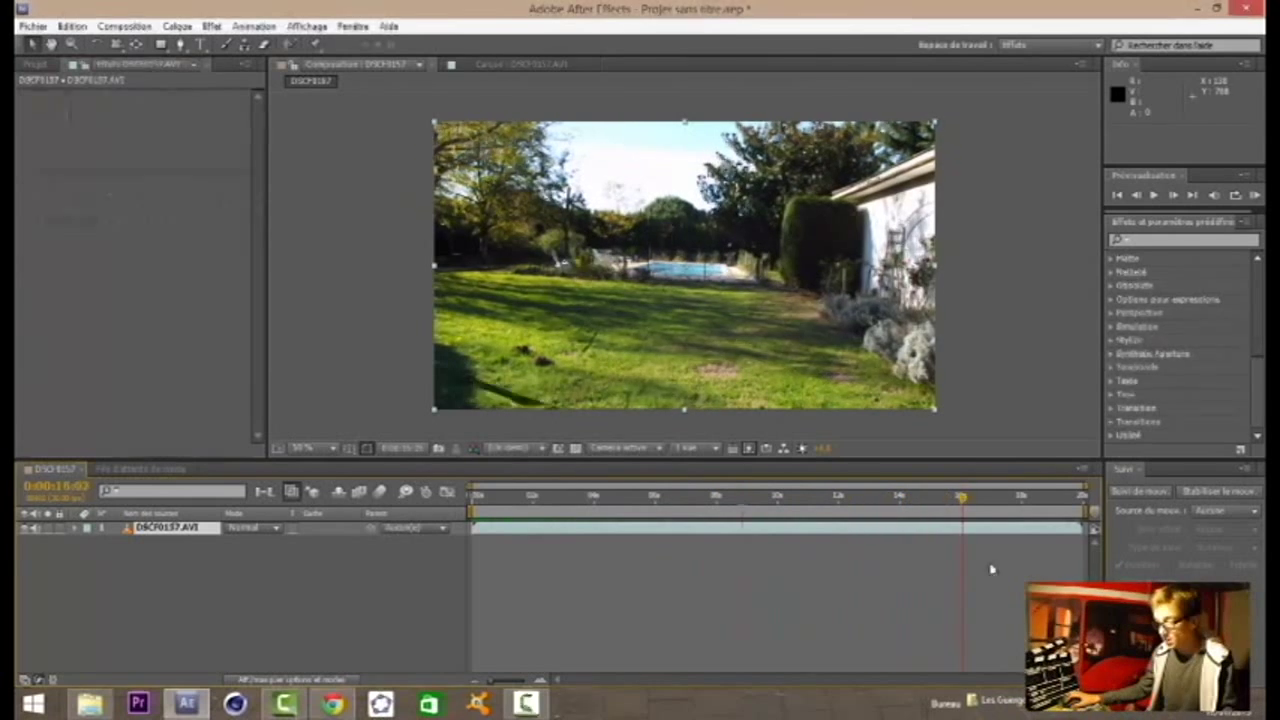
pyautogui.click(609, 497)
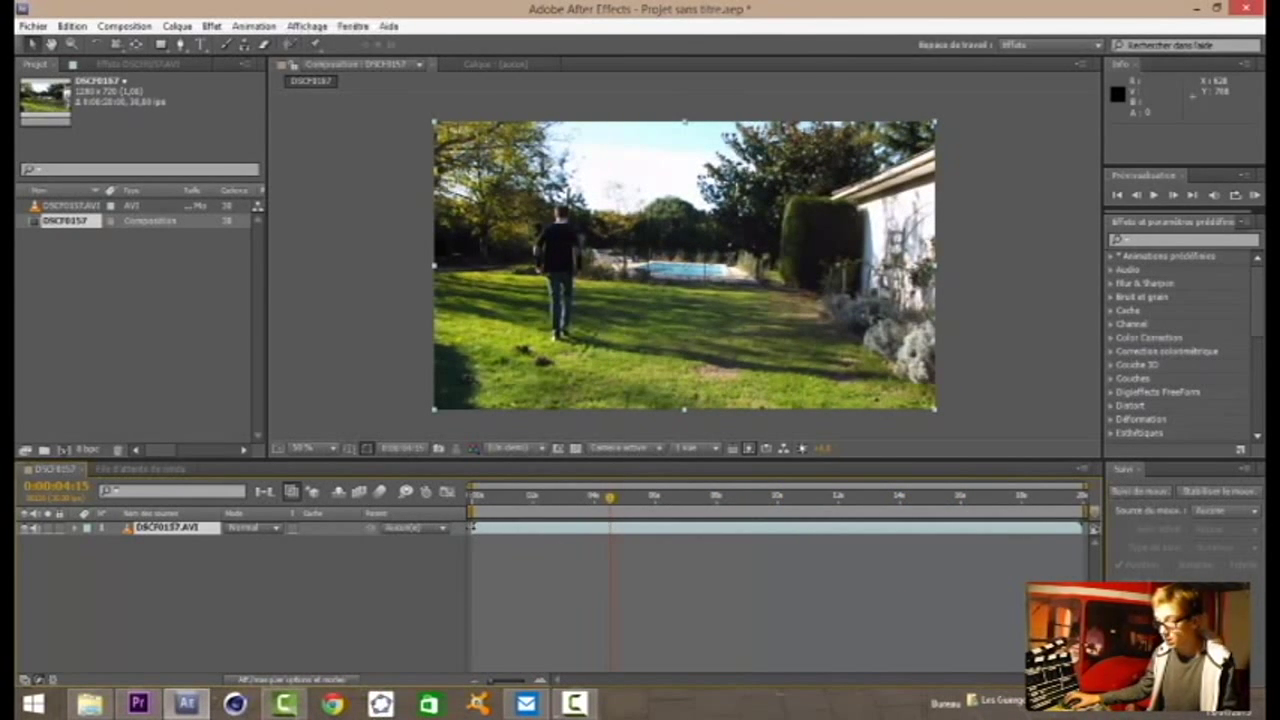
# Trim the garden clip's start later and slide the layer later, then earlier, checking the result.
pyautogui.moveTo(472, 530); pyautogui.dragTo(557, 581)
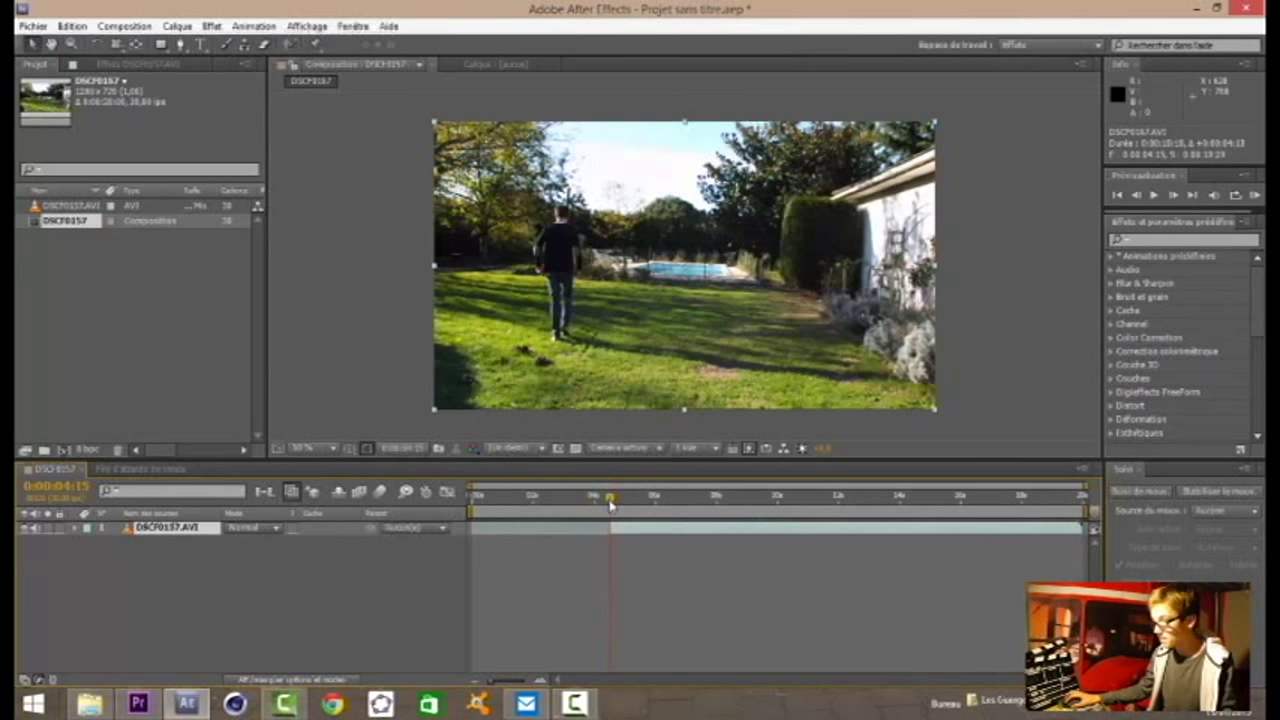
pyautogui.moveTo(611, 505); pyautogui.dragTo(789, 531)
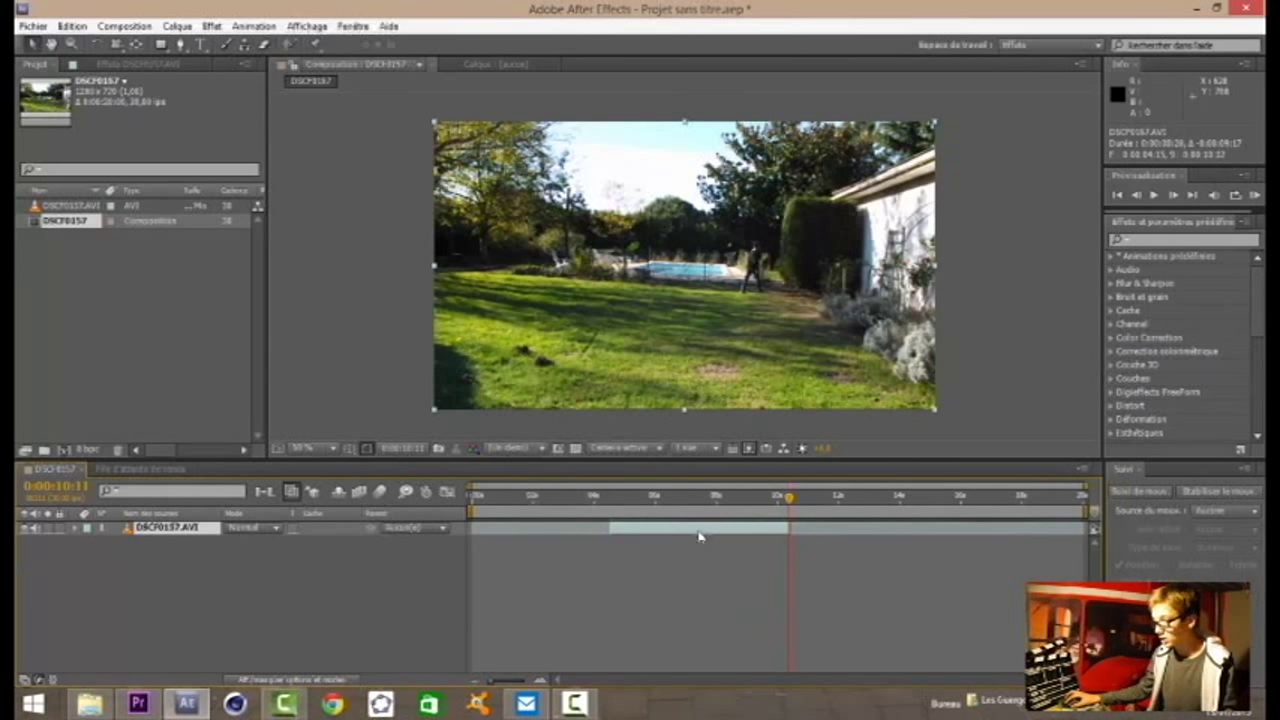
pyautogui.moveTo(699, 536); pyautogui.dragTo(727, 536)
pyautogui.moveTo(784, 503)
pyautogui.mouseDown()
pyautogui.moveTo(637, 510)
pyautogui.moveTo(817, 548)
pyautogui.mouseUp()
pyautogui.moveTo(733, 530); pyautogui.dragTo(576, 528)
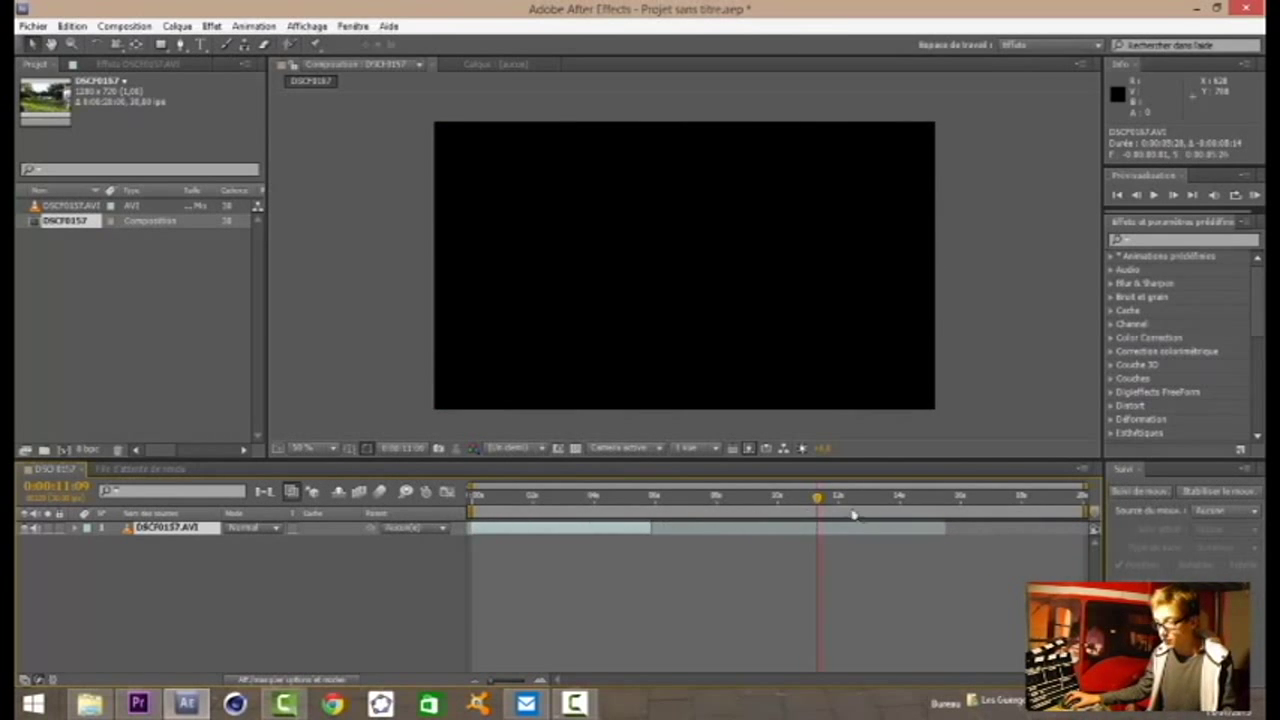
pyautogui.moveTo(820, 499)
pyautogui.mouseDown()
pyautogui.moveTo(547, 497)
pyautogui.moveTo(493, 519)
pyautogui.moveTo(479, 547)
pyautogui.mouseUp()
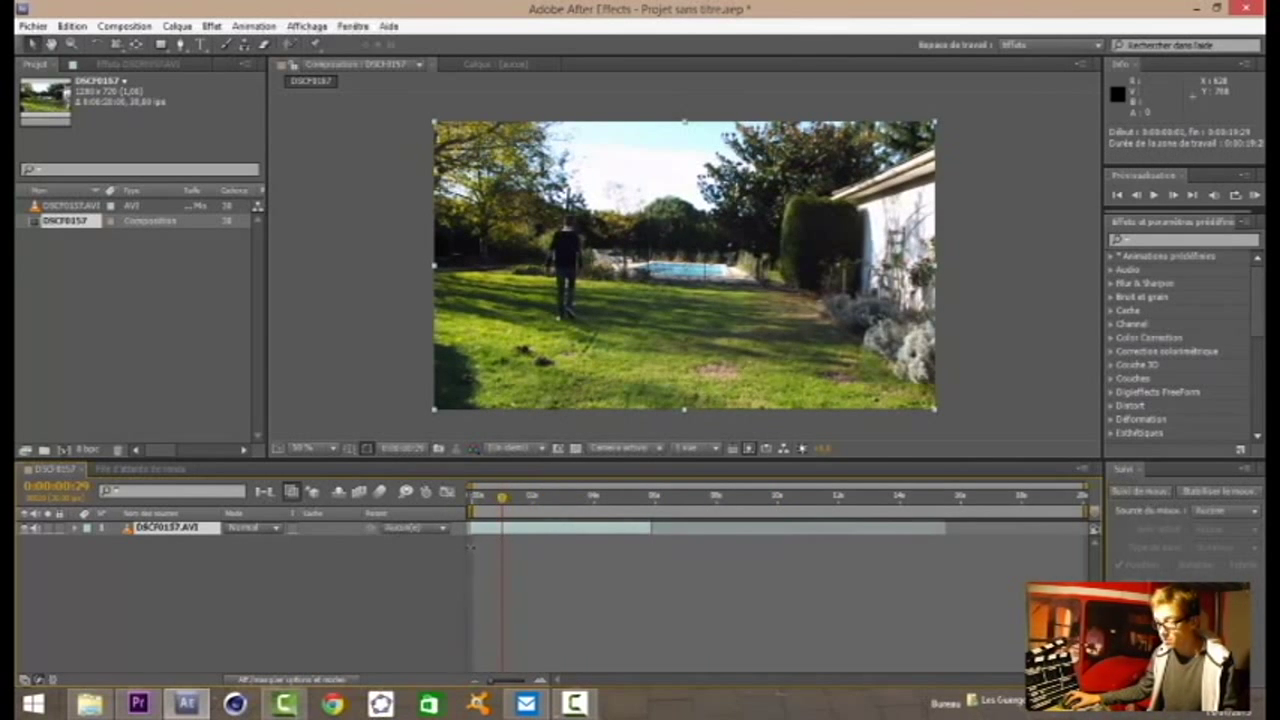
# Set the work-area end near 6 s, restore the clip's full length, and align it to 0 s.
pyautogui.moveTo(497, 511); pyautogui.dragTo(653, 513)
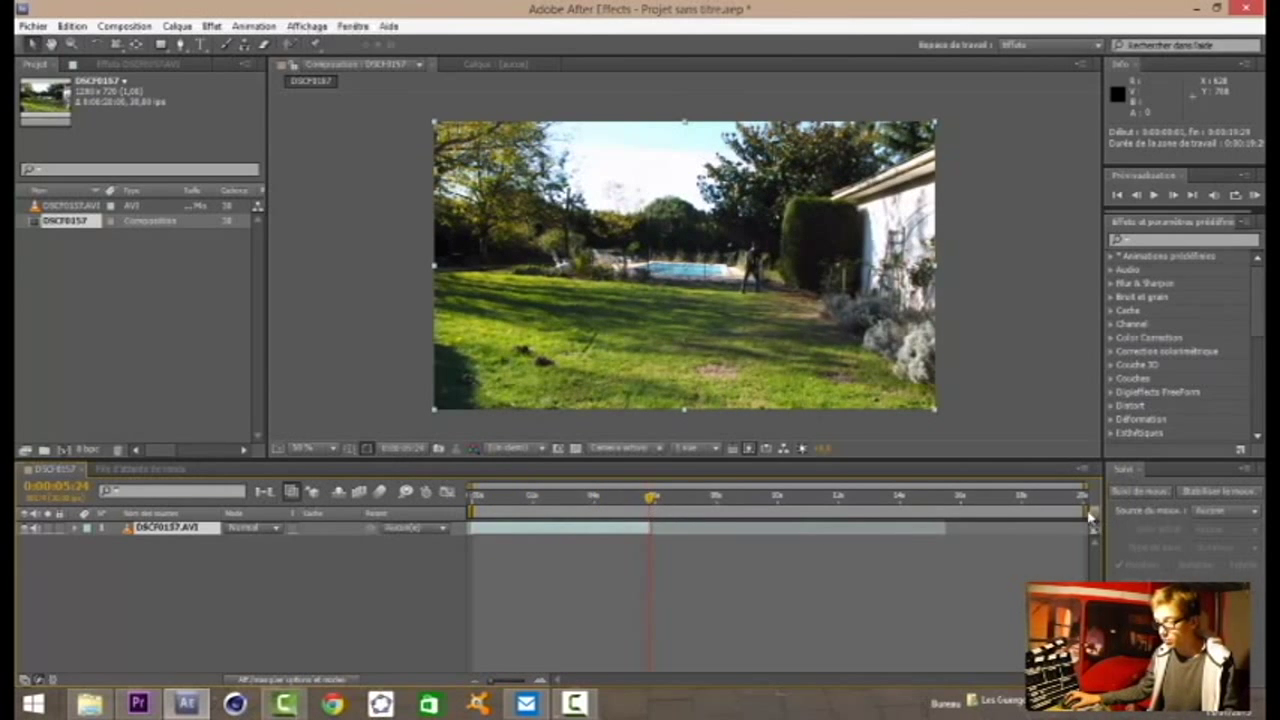
pyautogui.moveTo(1084, 511)
pyautogui.mouseDown()
pyautogui.moveTo(672, 511)
pyautogui.moveTo(653, 545)
pyautogui.mouseUp()
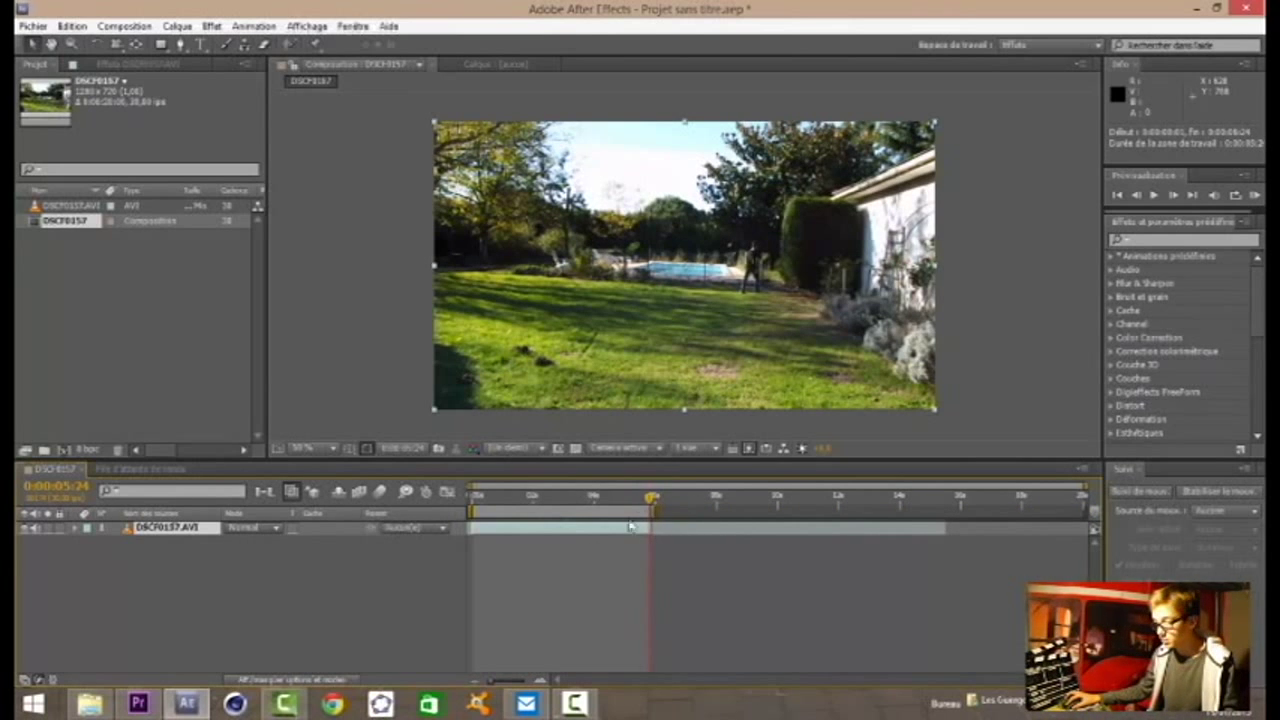
pyautogui.moveTo(651, 498)
pyautogui.mouseDown()
pyautogui.moveTo(470, 510)
pyautogui.moveTo(628, 500)
pyautogui.moveTo(1062, 512)
pyautogui.moveTo(1088, 540)
pyautogui.mouseUp()
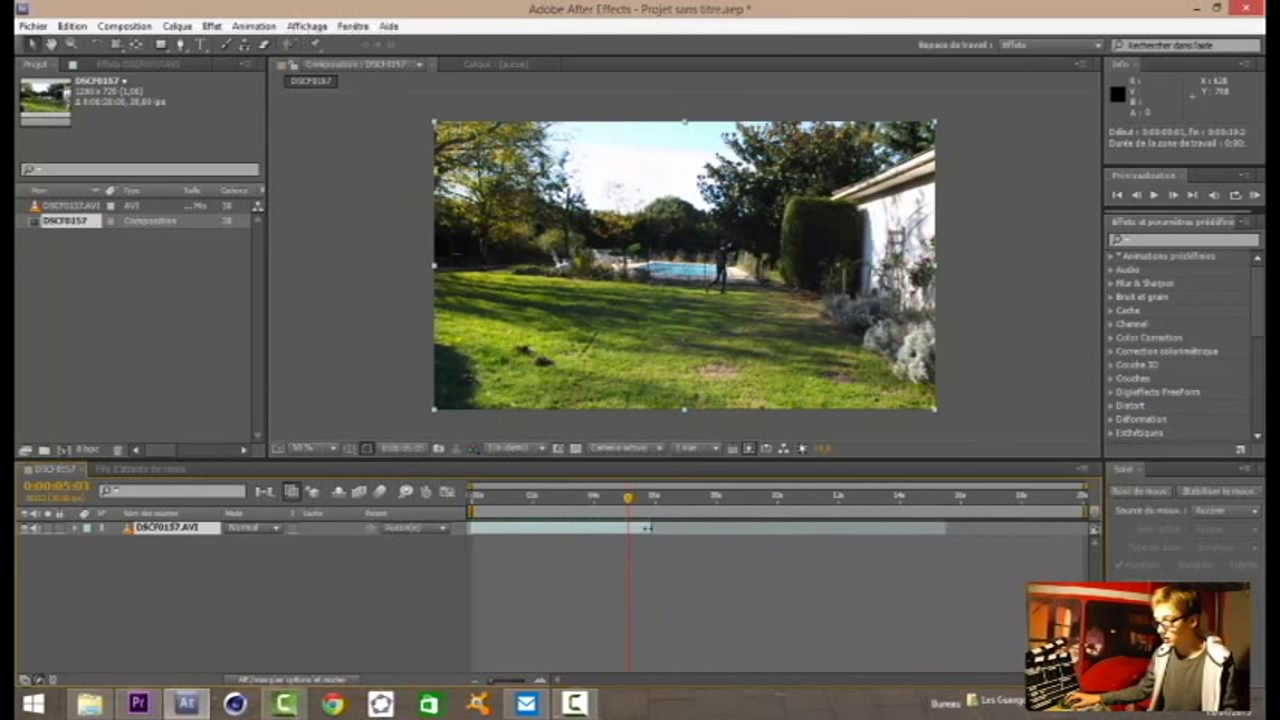
pyautogui.moveTo(647, 527); pyautogui.dragTo(1014, 563)
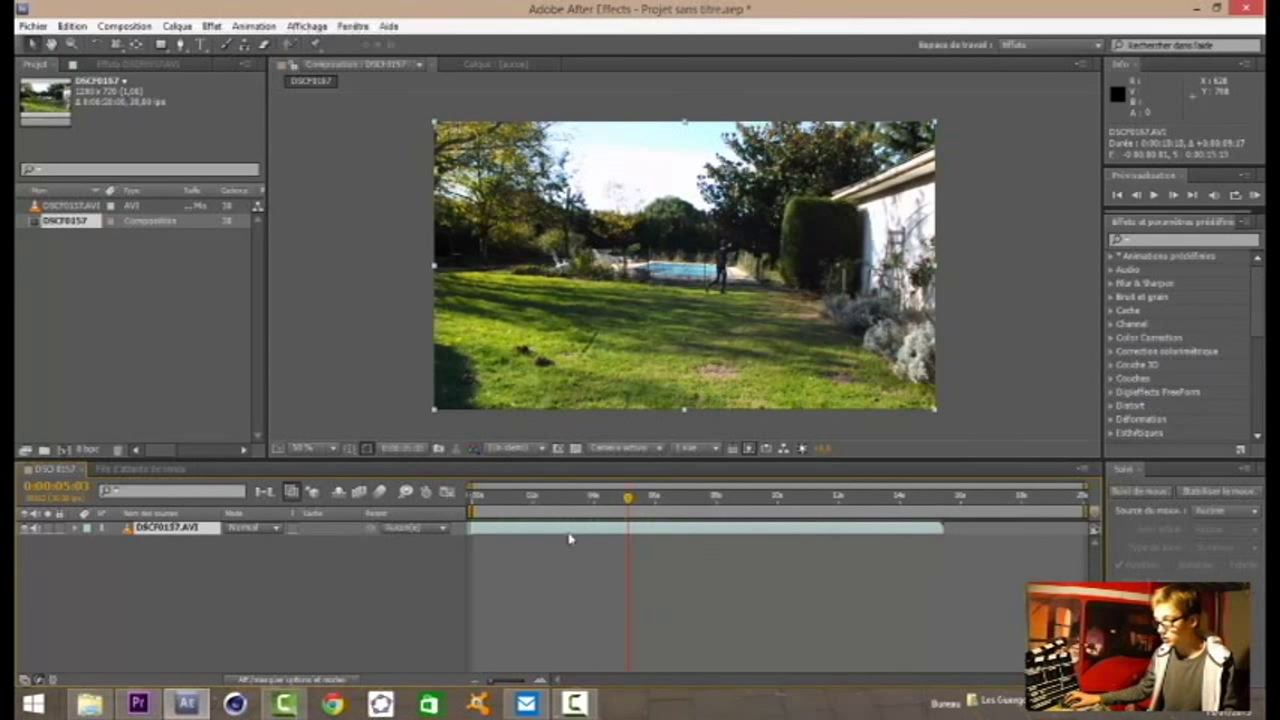
pyautogui.moveTo(590, 532); pyautogui.dragTo(723, 531)
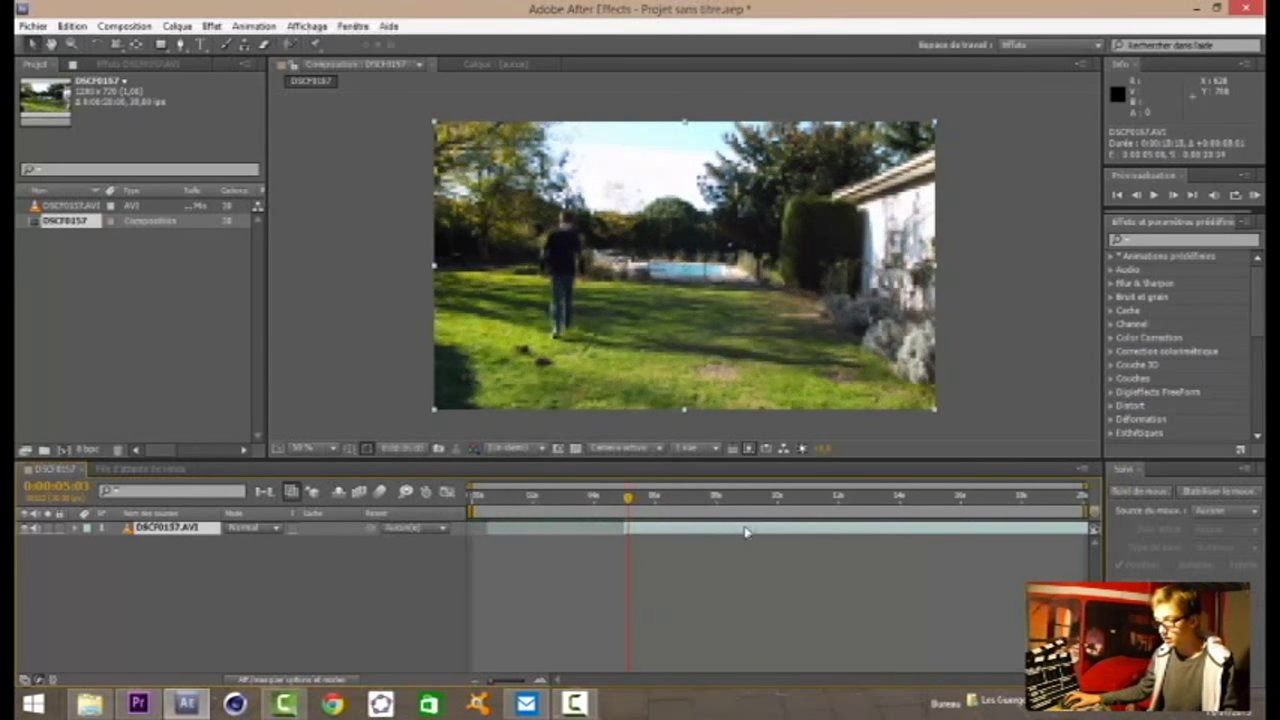
pyautogui.moveTo(612, 527); pyautogui.dragTo(476, 528)
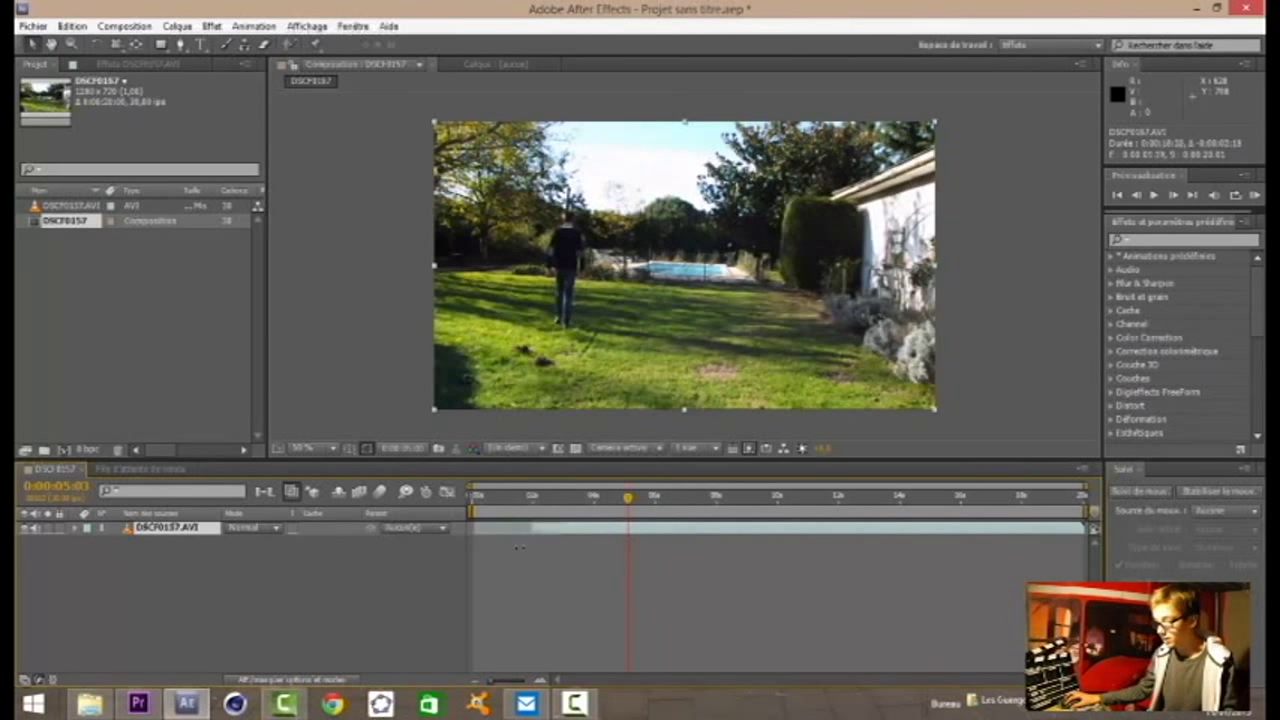
# Expand the layer's Transform properties and nudge its Anchor Point slightly.
pyautogui.click(74, 529)
pyautogui.click(75, 531)
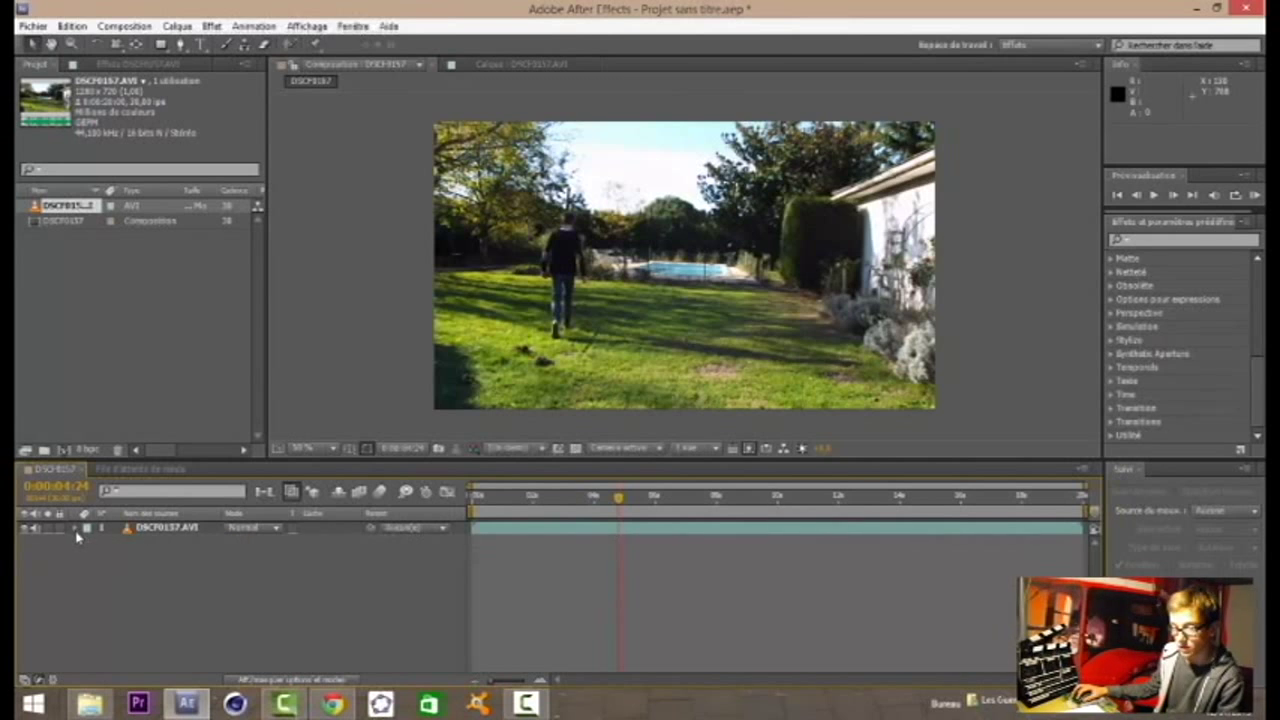
pyautogui.click(75, 530)
pyautogui.click(88, 541)
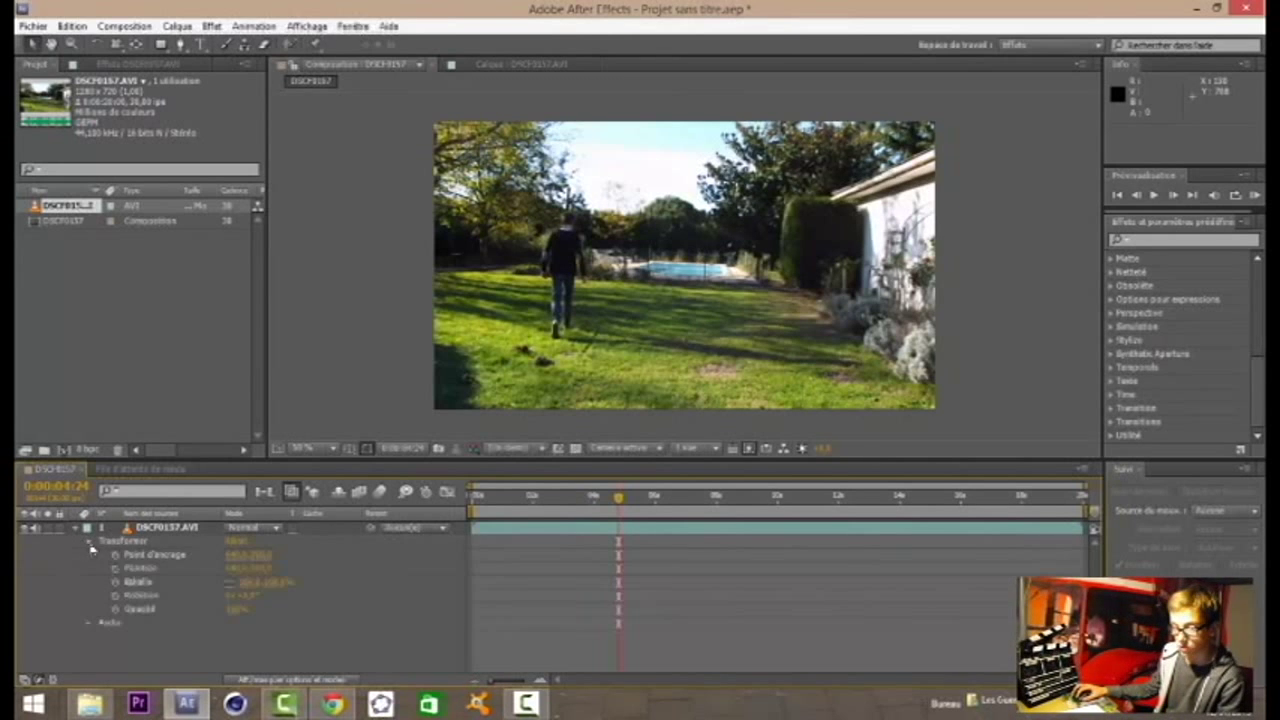
pyautogui.click(249, 558)
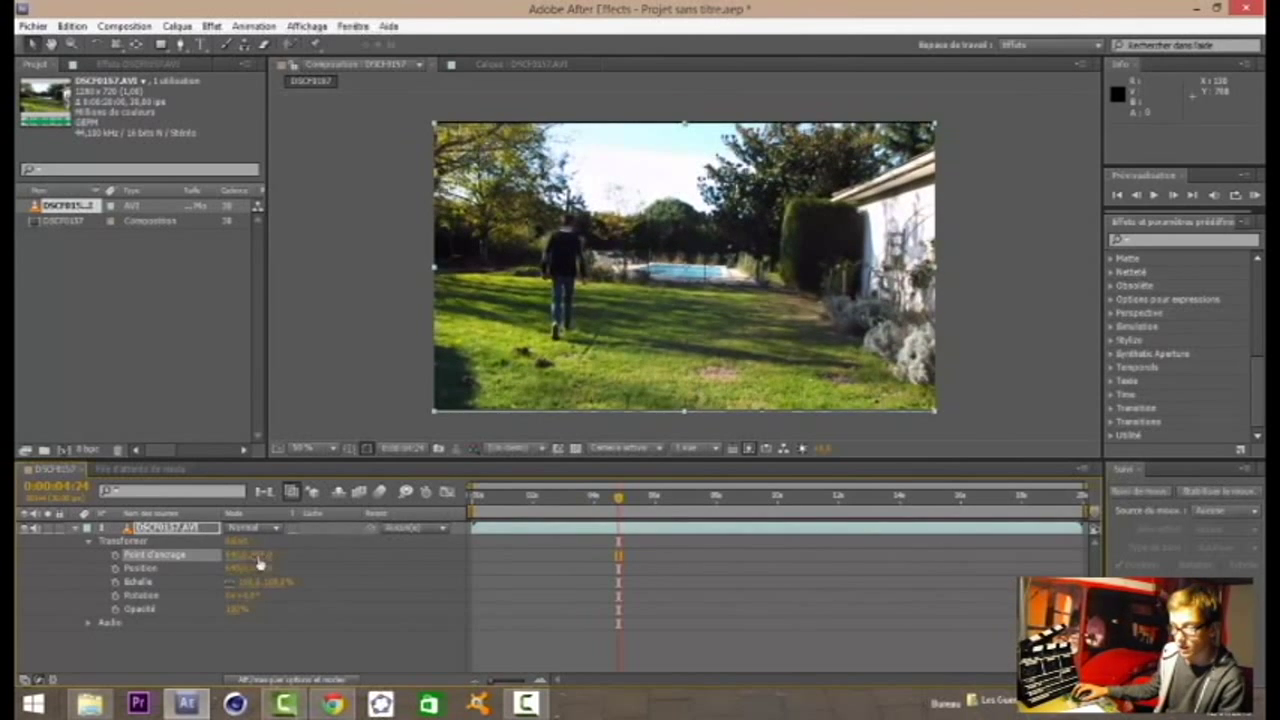
pyautogui.moveTo(261, 556); pyautogui.dragTo(266, 556)
# Enlarge the clip's scale slightly and tilt it to about -3.8° with the Rotation tool.
pyautogui.click(140, 568)
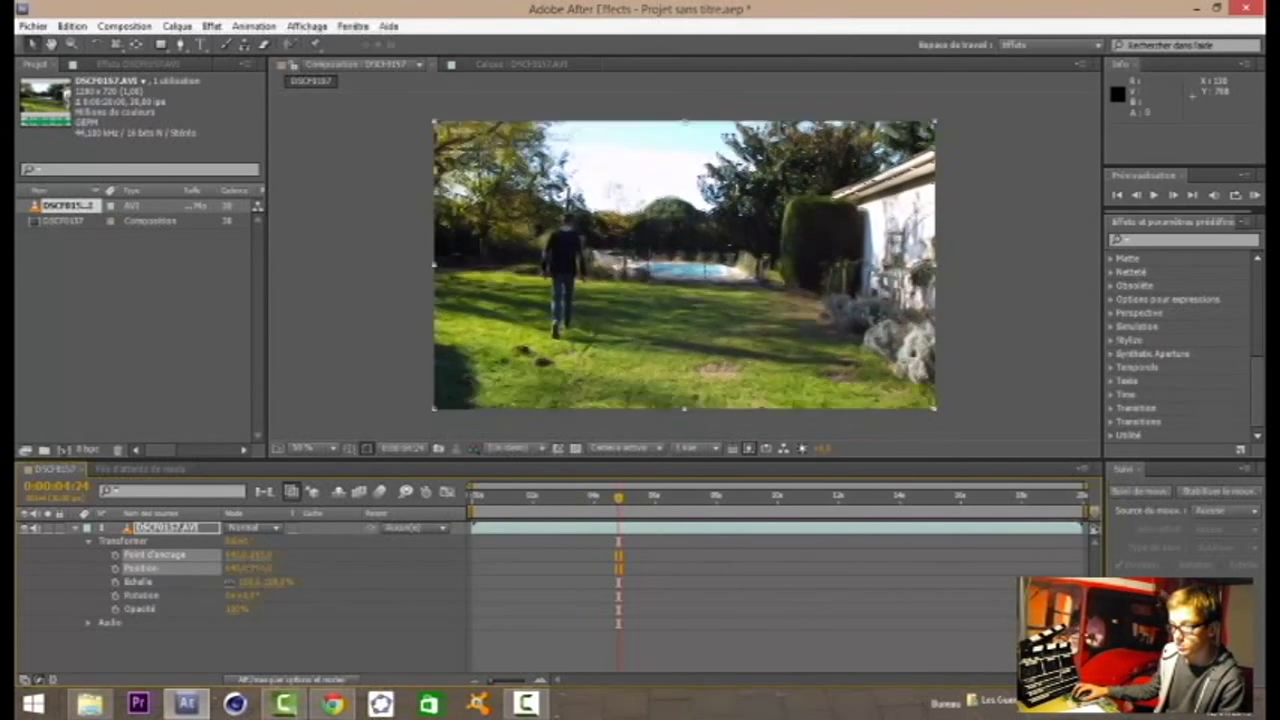
pyautogui.click(258, 570)
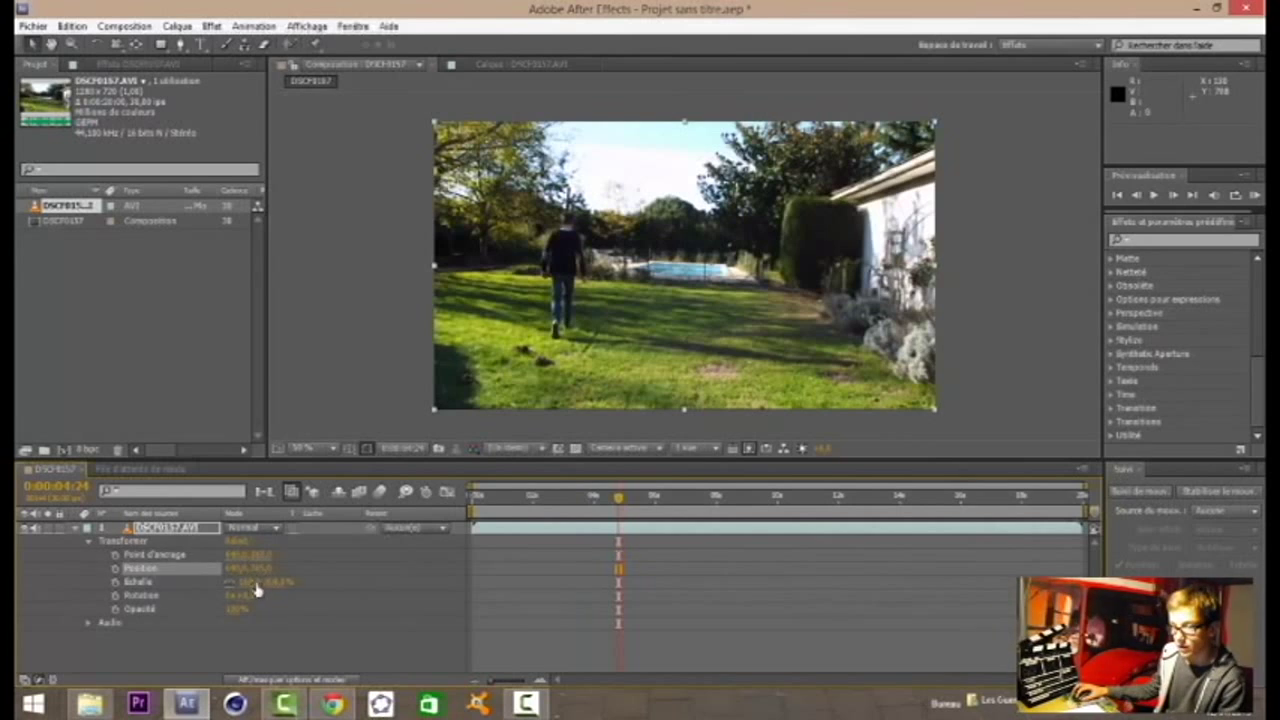
pyautogui.moveTo(255, 581)
pyautogui.mouseDown()
pyautogui.moveTo(366, 598)
pyautogui.moveTo(397, 506)
pyautogui.mouseUp()
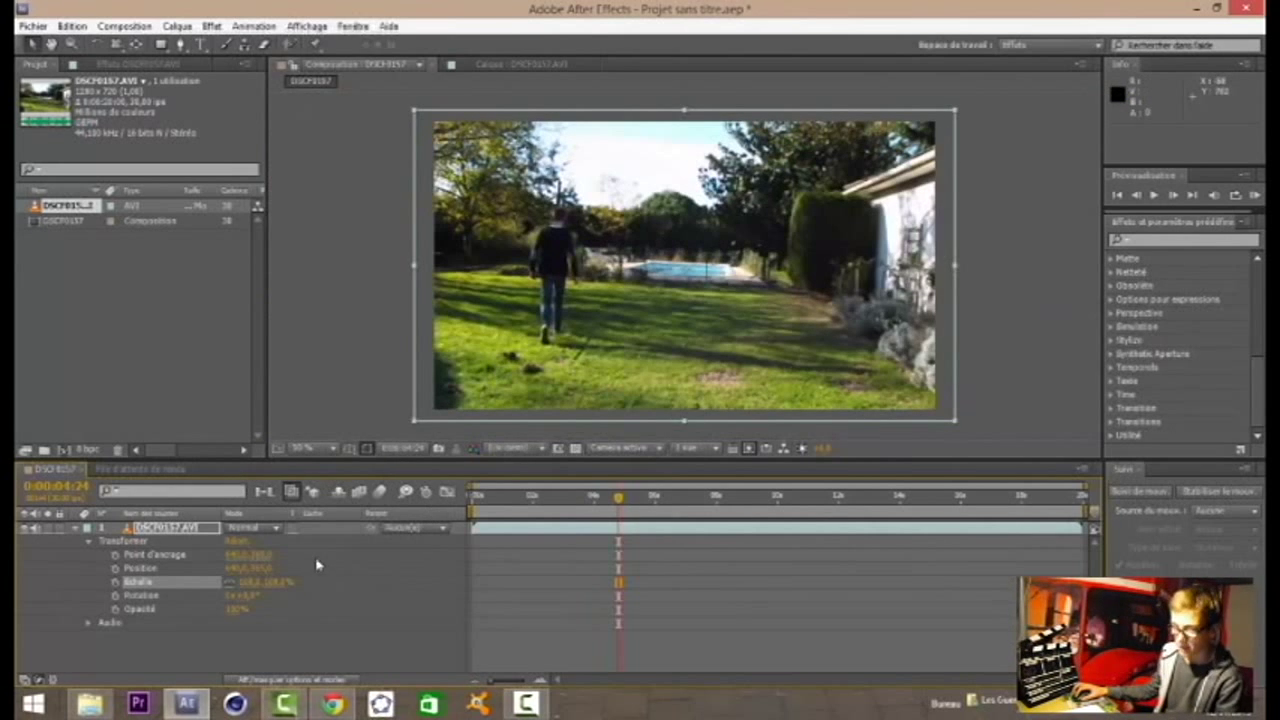
pyautogui.moveTo(245, 596)
pyautogui.mouseDown()
pyautogui.moveTo(268, 598)
pyautogui.moveTo(176, 143)
pyautogui.mouseUp()
pyautogui.click(96, 44)
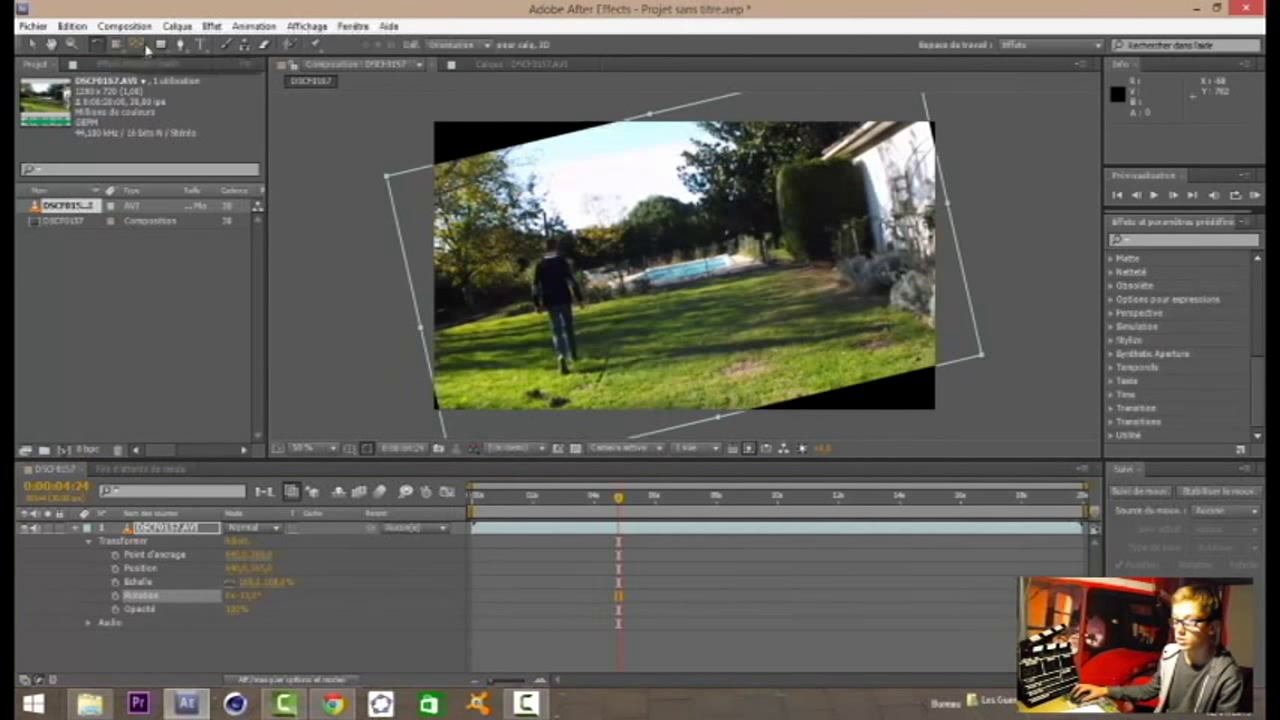
pyautogui.moveTo(650, 236)
pyautogui.mouseDown()
pyautogui.moveTo(668, 228)
pyautogui.moveTo(640, 236)
pyautogui.mouseUp()
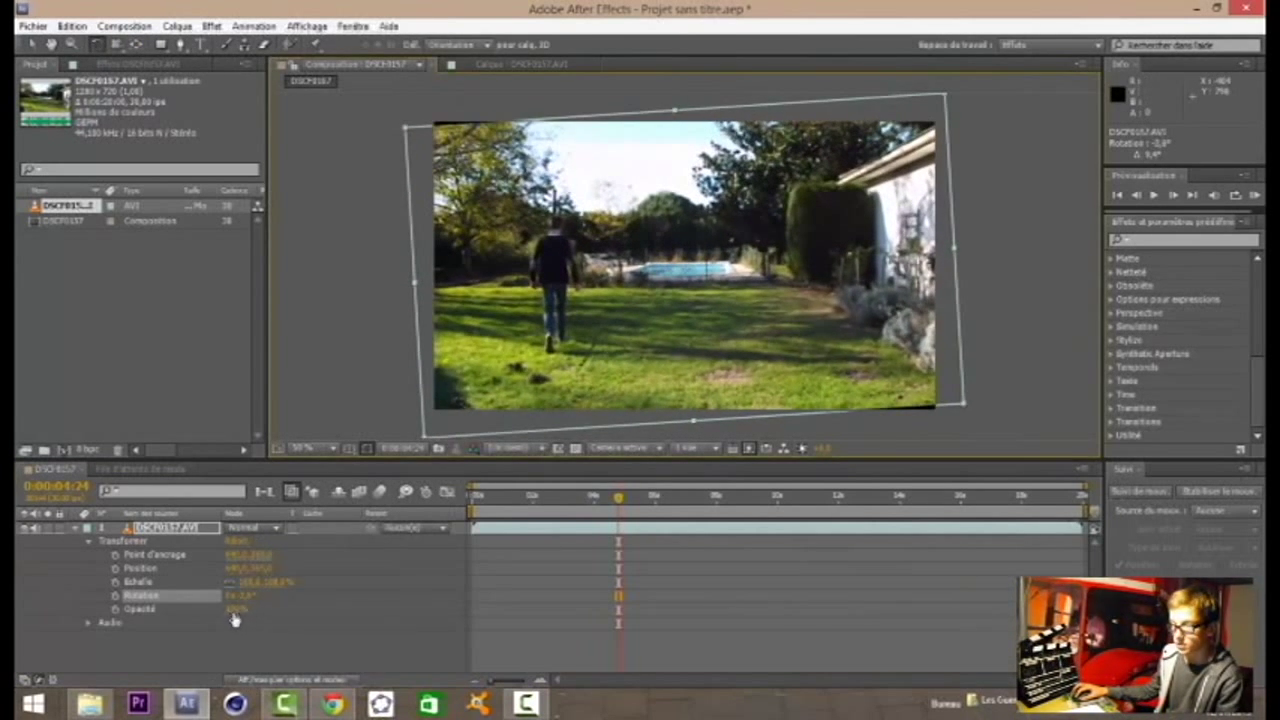
# Try the Opacity value, leaving it at 100%, add an Audio Levels keyframe, and collapse the layer.
pyautogui.moveTo(234, 610)
pyautogui.mouseDown()
pyautogui.moveTo(254, 622)
pyautogui.moveTo(449, 623)
pyautogui.mouseUp()
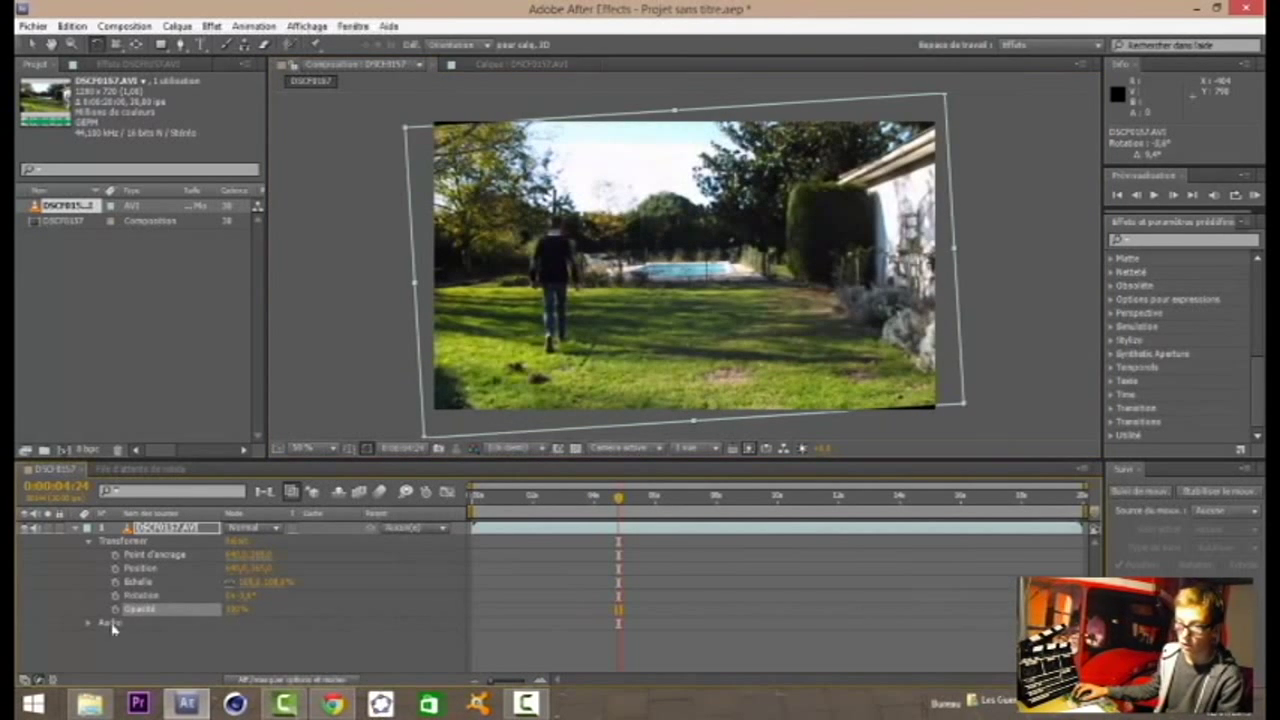
pyautogui.click(89, 623)
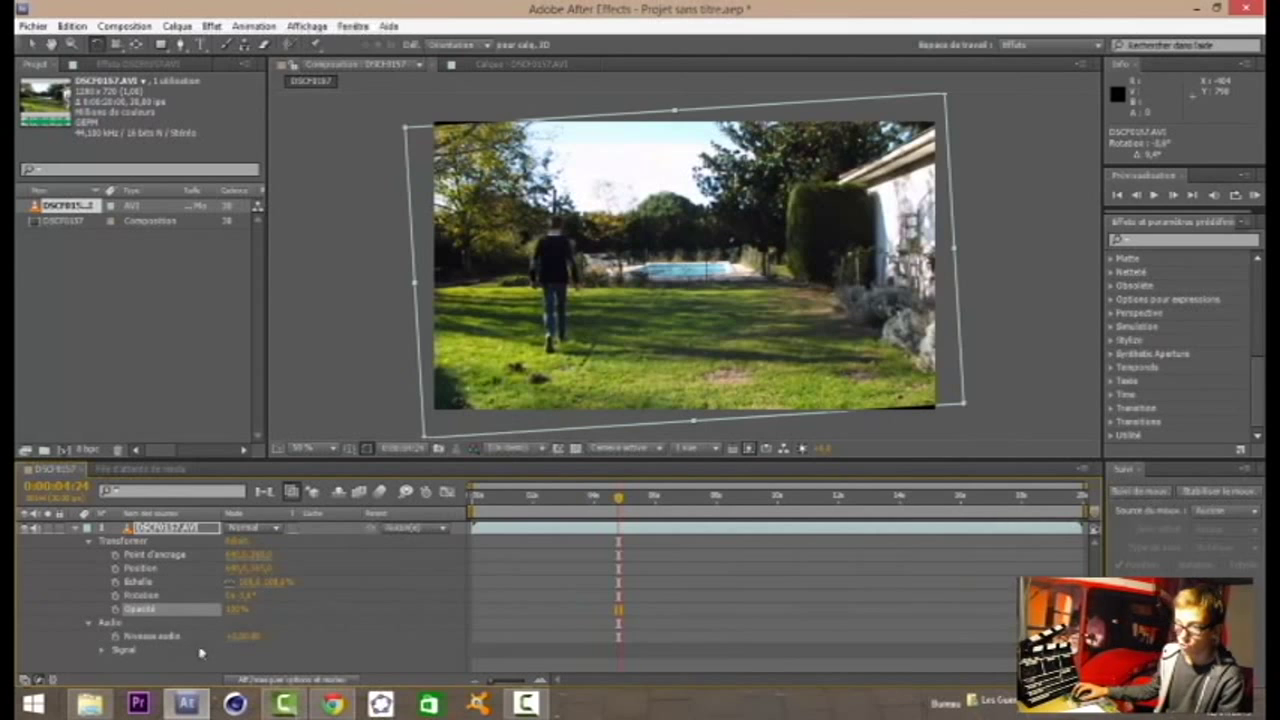
pyautogui.click(115, 636)
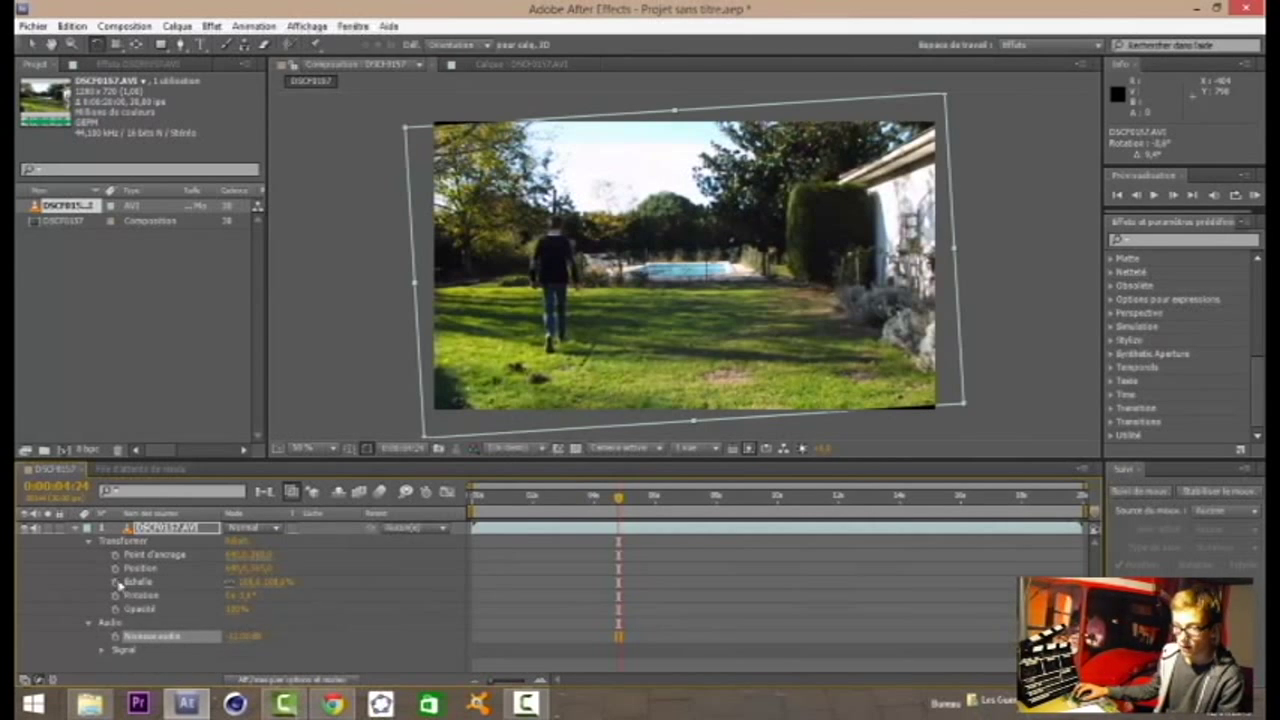
pyautogui.click(89, 623)
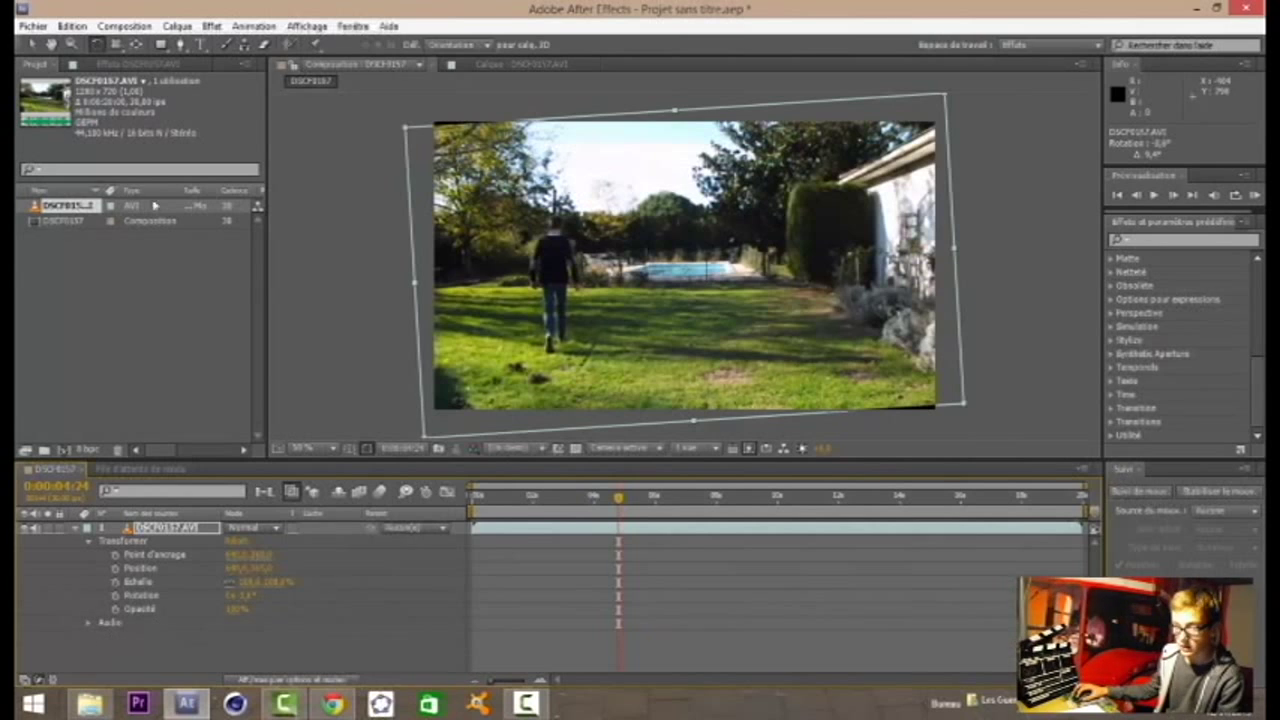
pyautogui.click(62, 568)
pyautogui.click(74, 528)
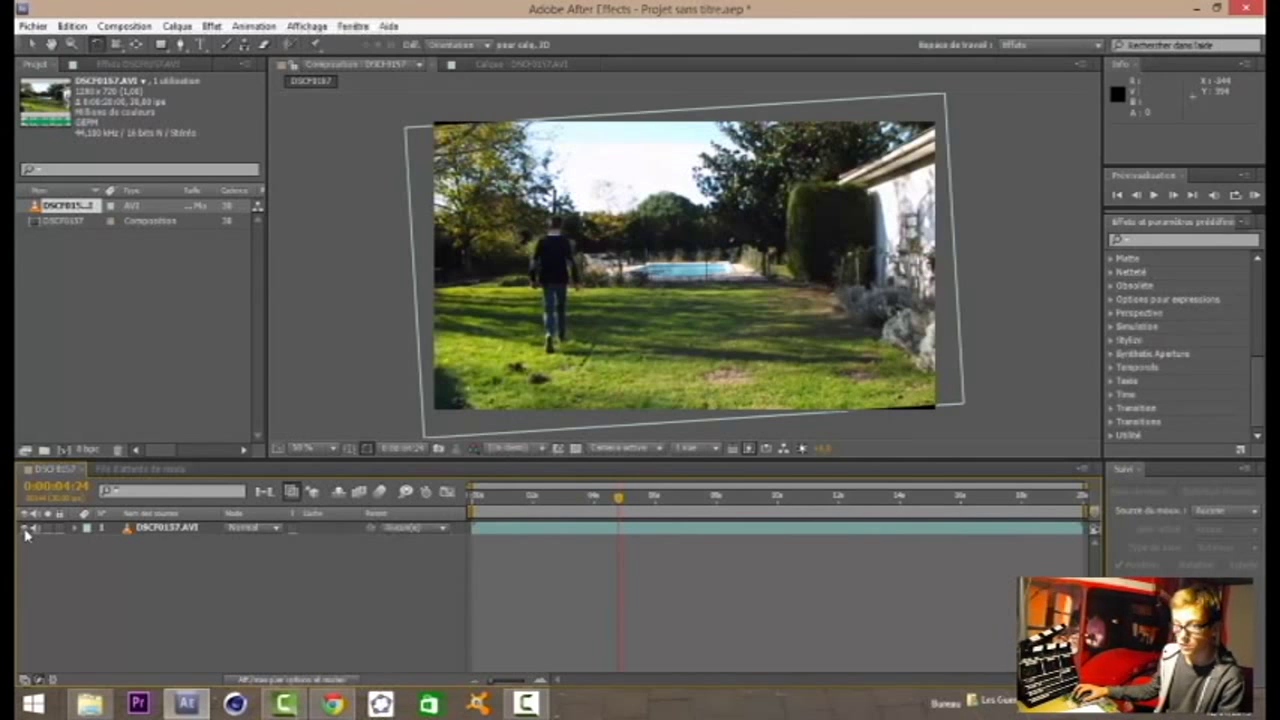
pyautogui.click(25, 530)
pyautogui.click(25, 529)
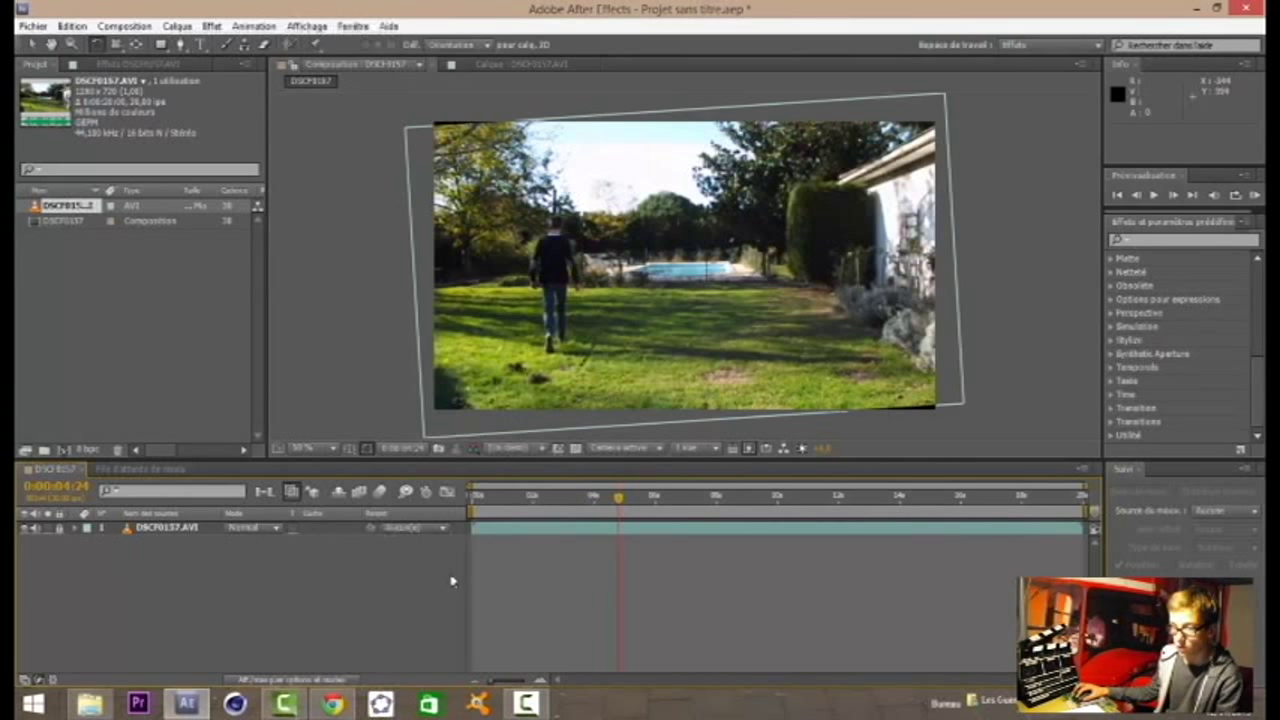
pyautogui.click(76, 529)
pyautogui.click(76, 529)
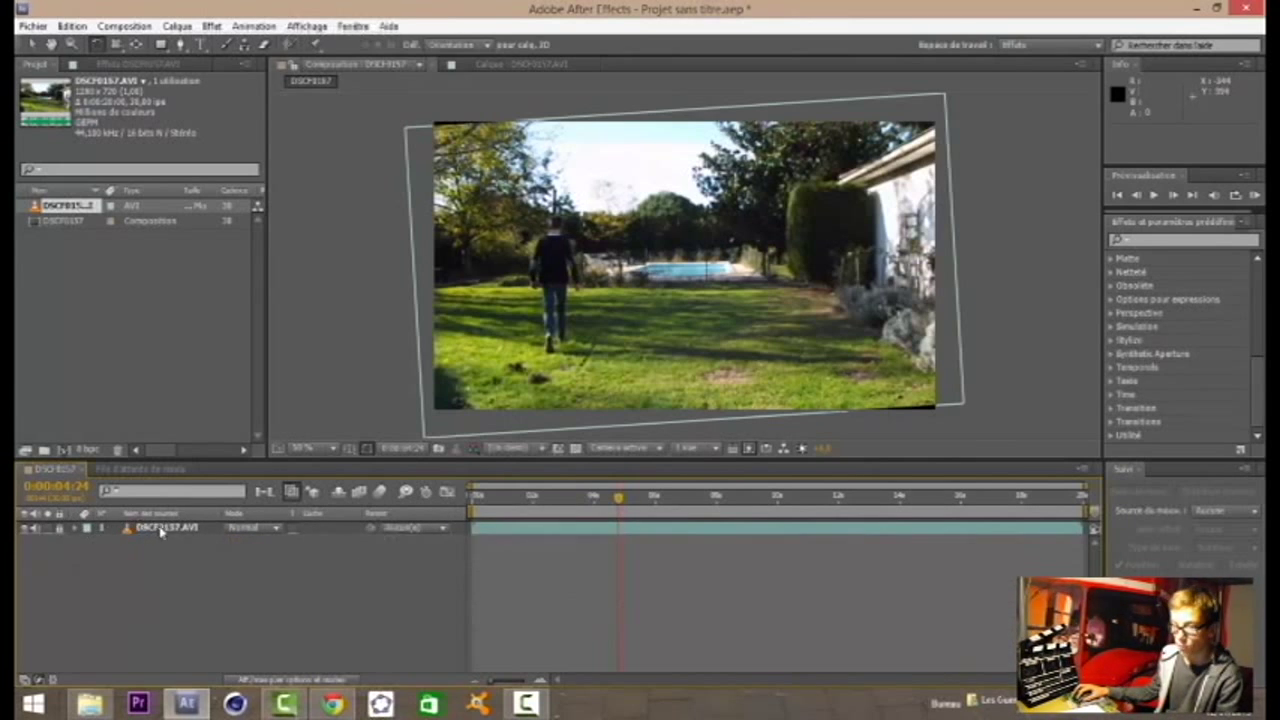
pyautogui.moveTo(160, 531); pyautogui.dragTo(186, 542)
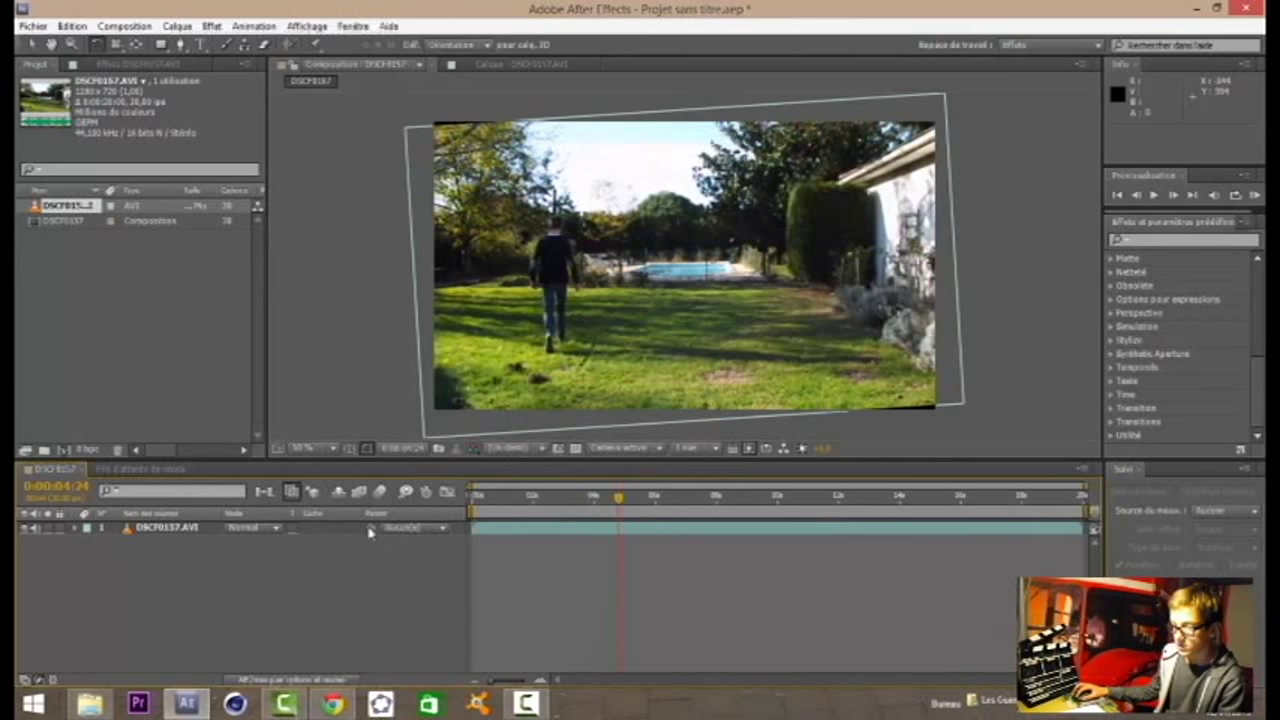
pyautogui.moveTo(283, 590)
pyautogui.mouseDown()
pyautogui.moveTo(155, 629)
pyautogui.moveTo(219, 556)
pyautogui.mouseUp()
pyautogui.click(410, 529)
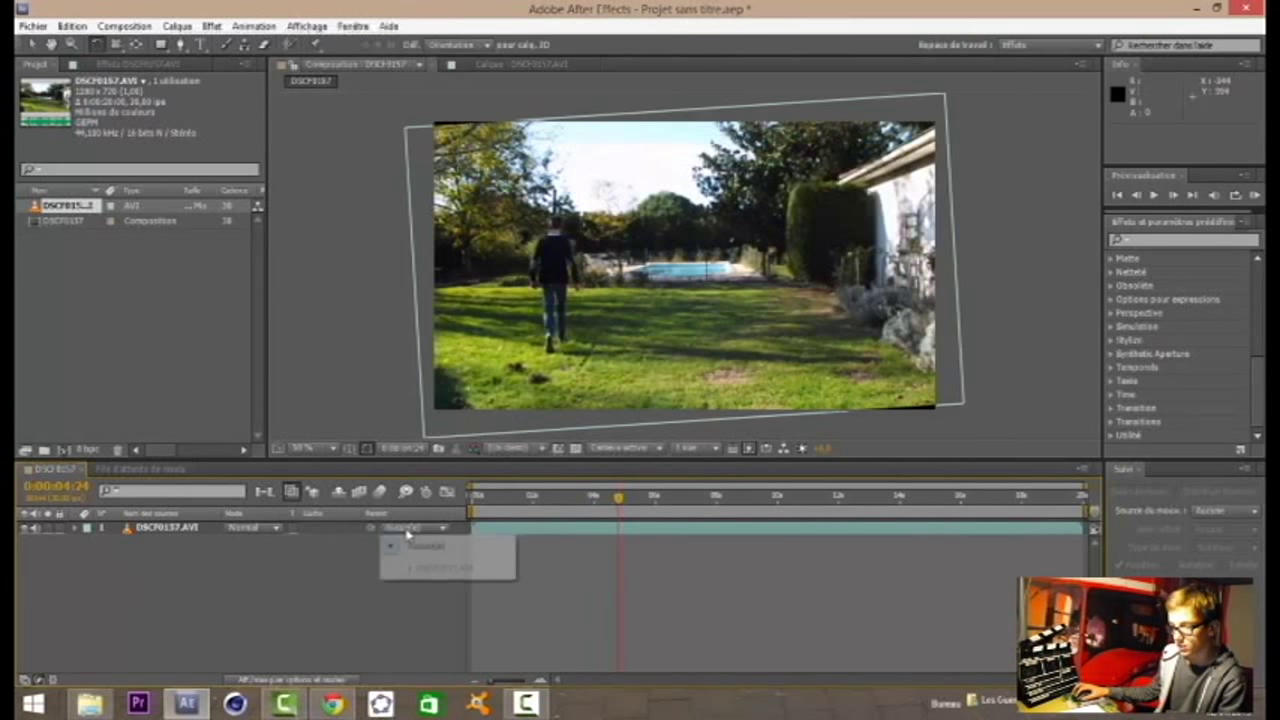
pyautogui.click(275, 531)
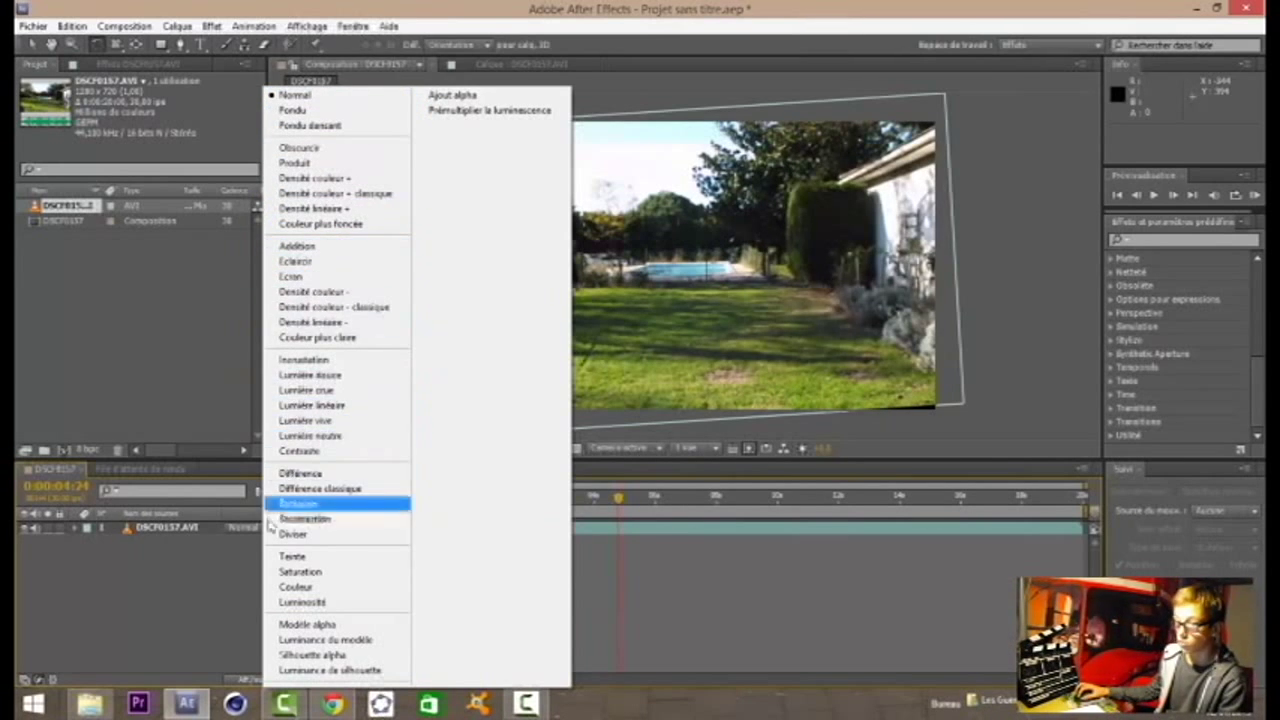
pyautogui.click(163, 578)
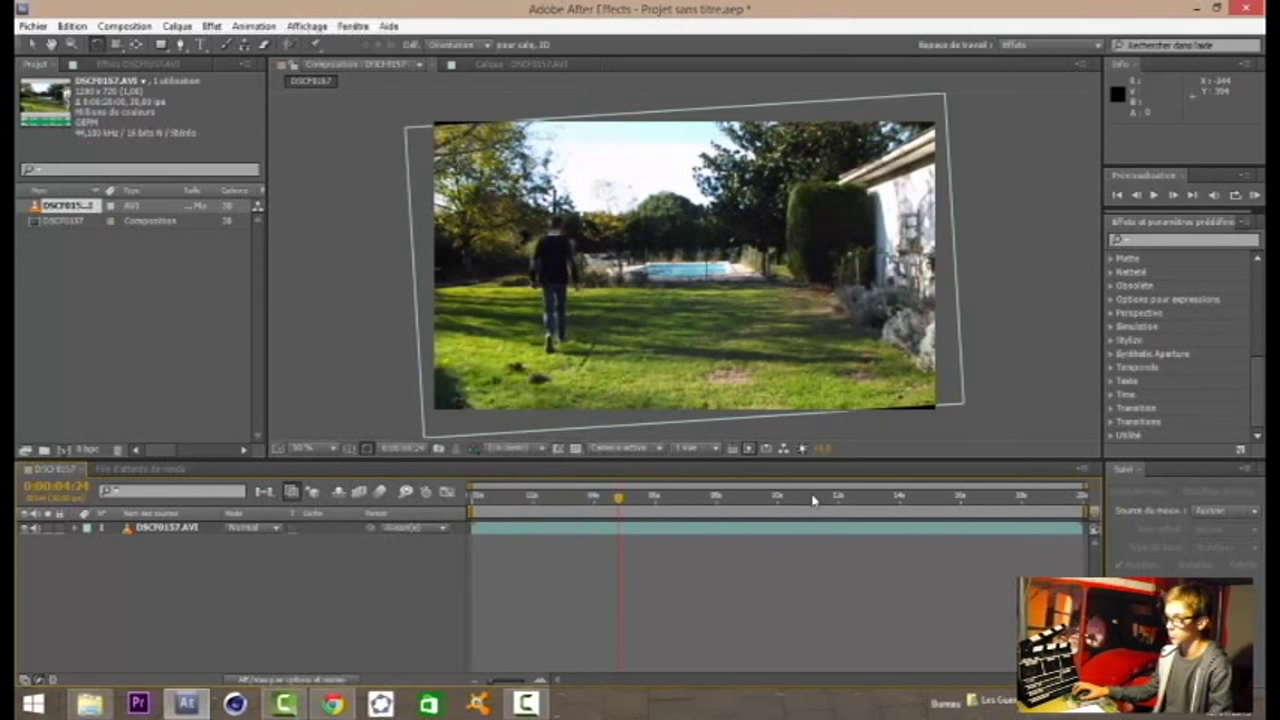
# Rotate the garden clip back from about -1.8° to nearly level at about -0.2°.
pyautogui.moveTo(865, 305); pyautogui.dragTo(1040, 295)
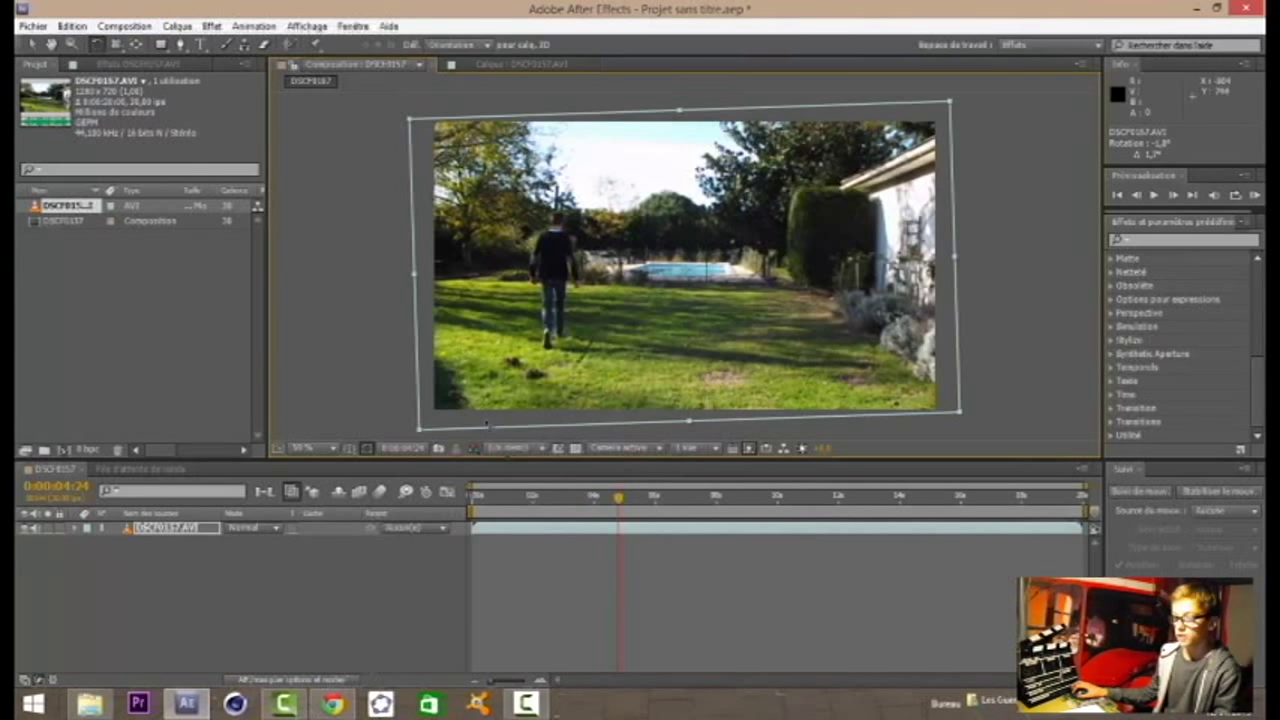
pyautogui.moveTo(610, 500); pyautogui.dragTo(486, 172)
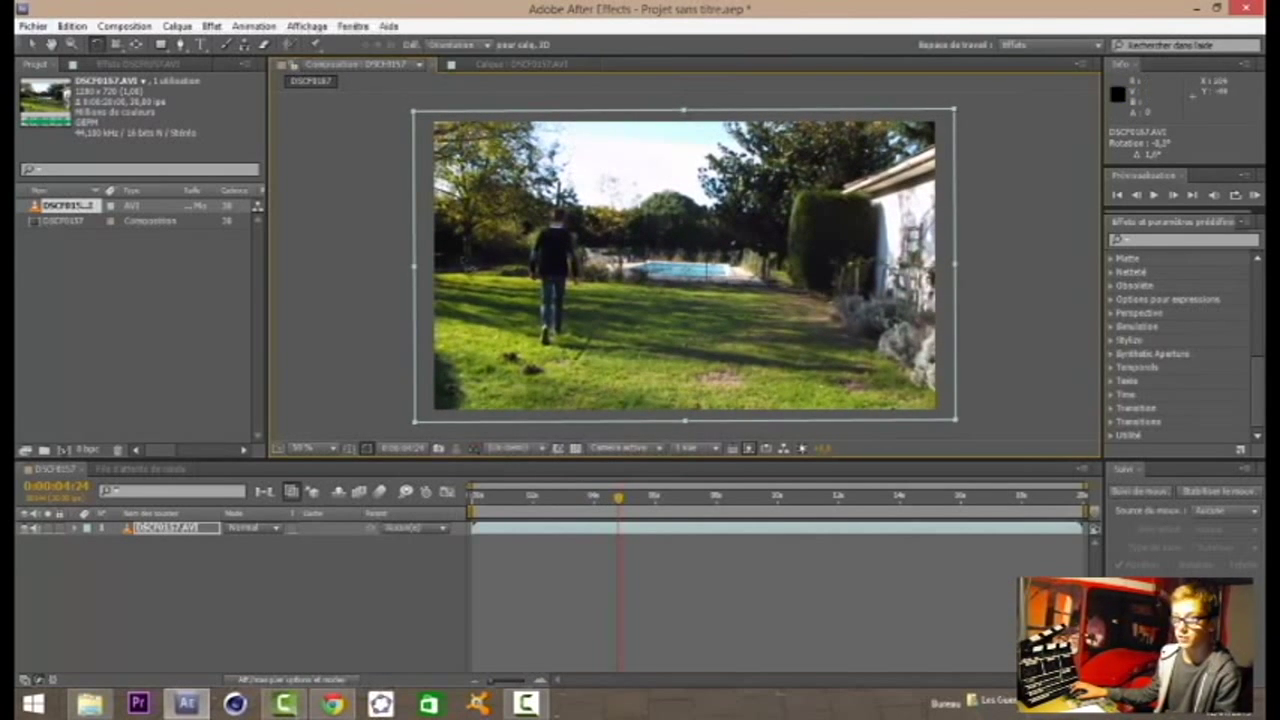
pyautogui.click(113, 30)
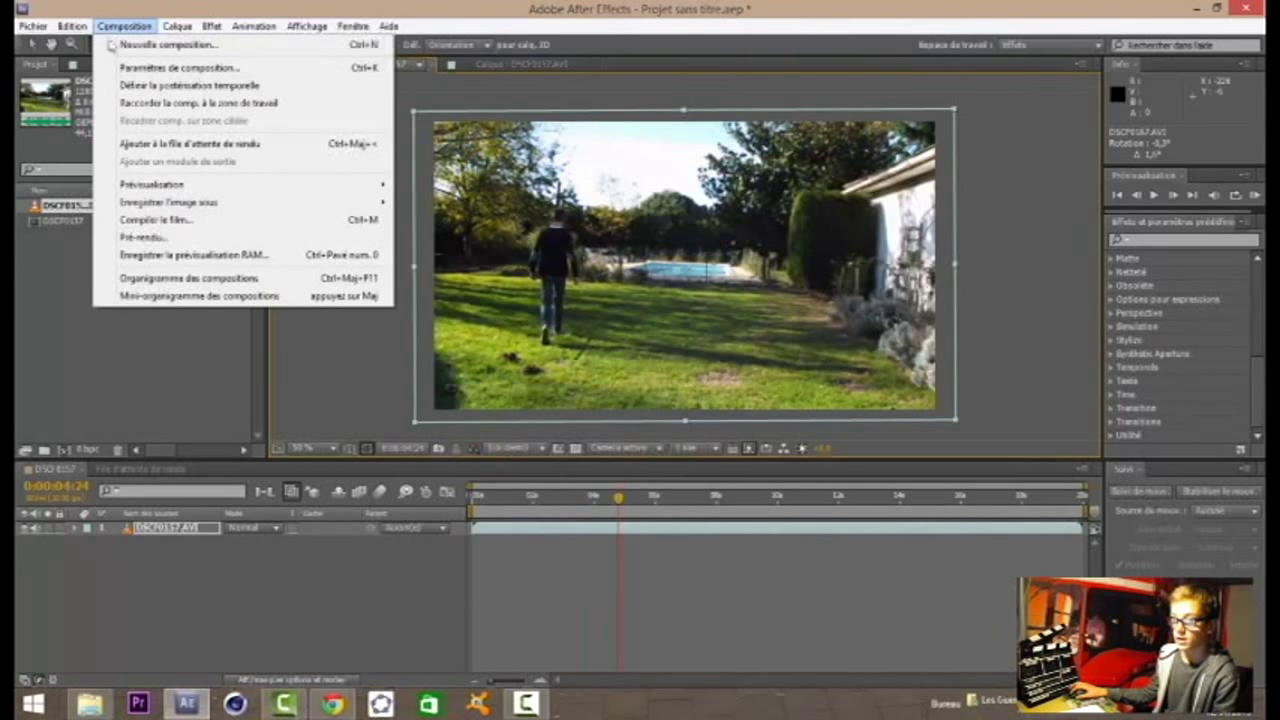
# Add the DSCF0157 composition to the render queue with Pré-rendu and accept its Render Settings.
pyautogui.click(190, 239)
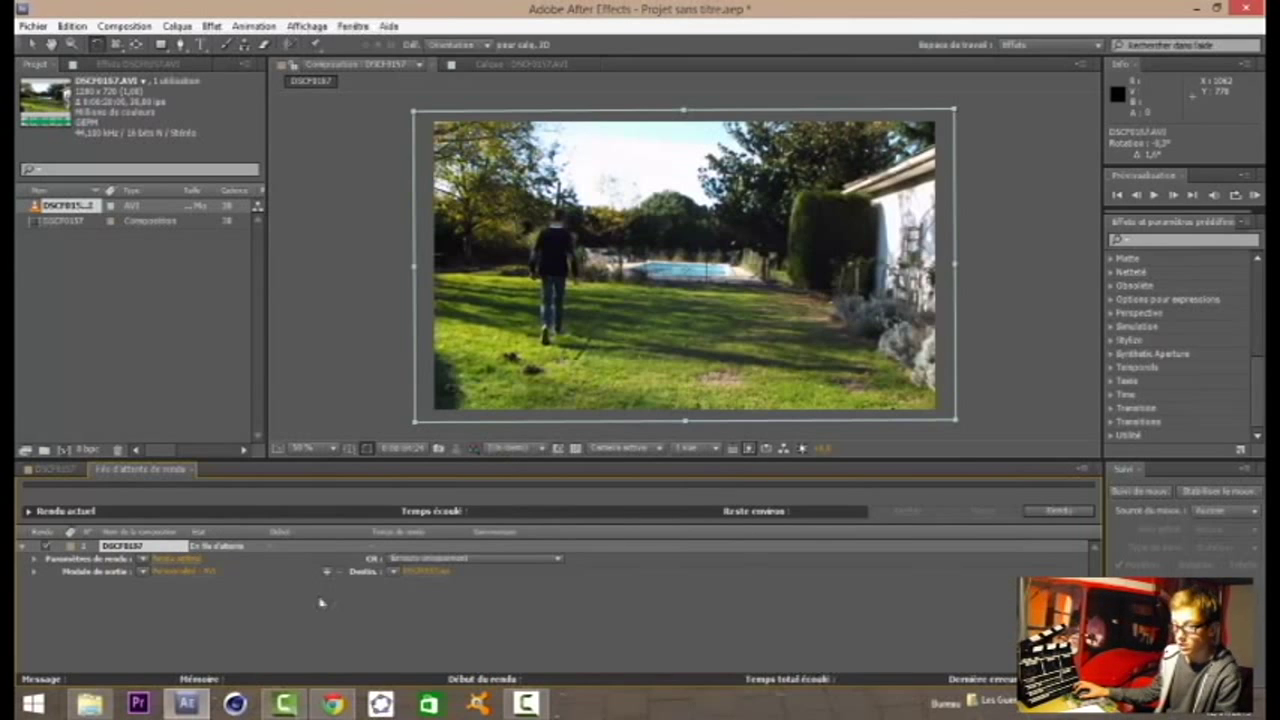
pyautogui.click(165, 559)
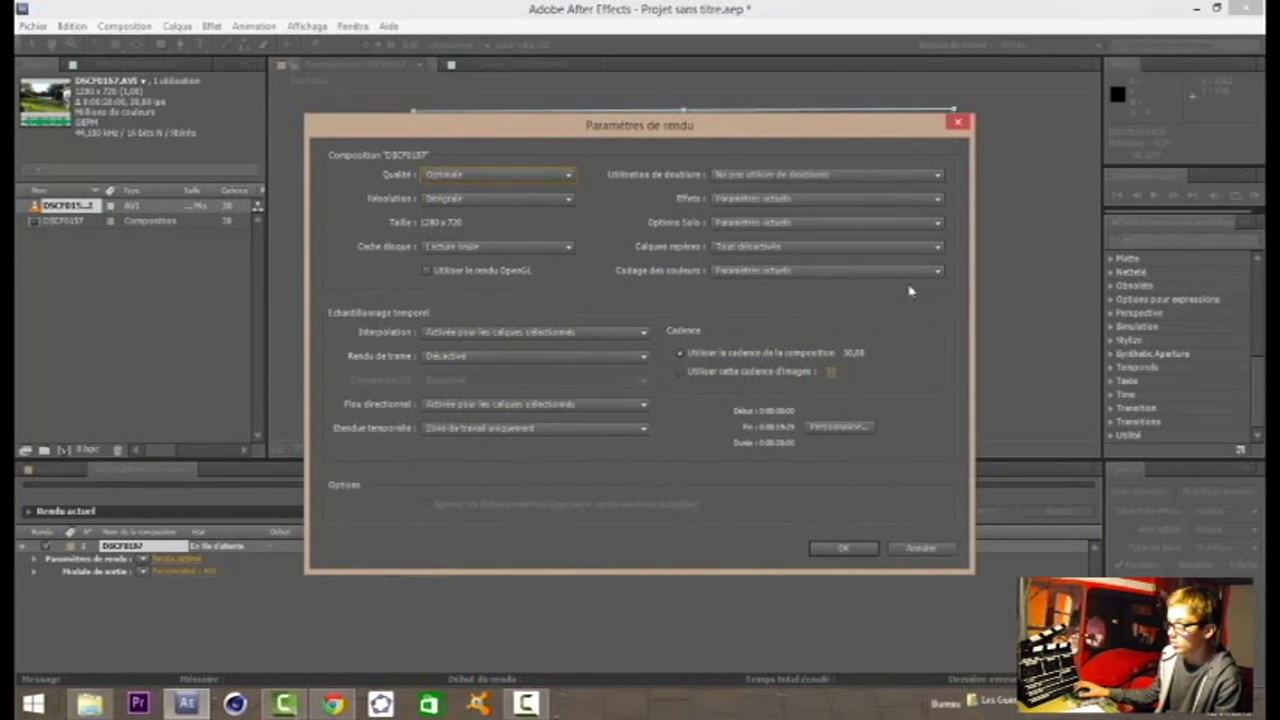
pyautogui.click(843, 548)
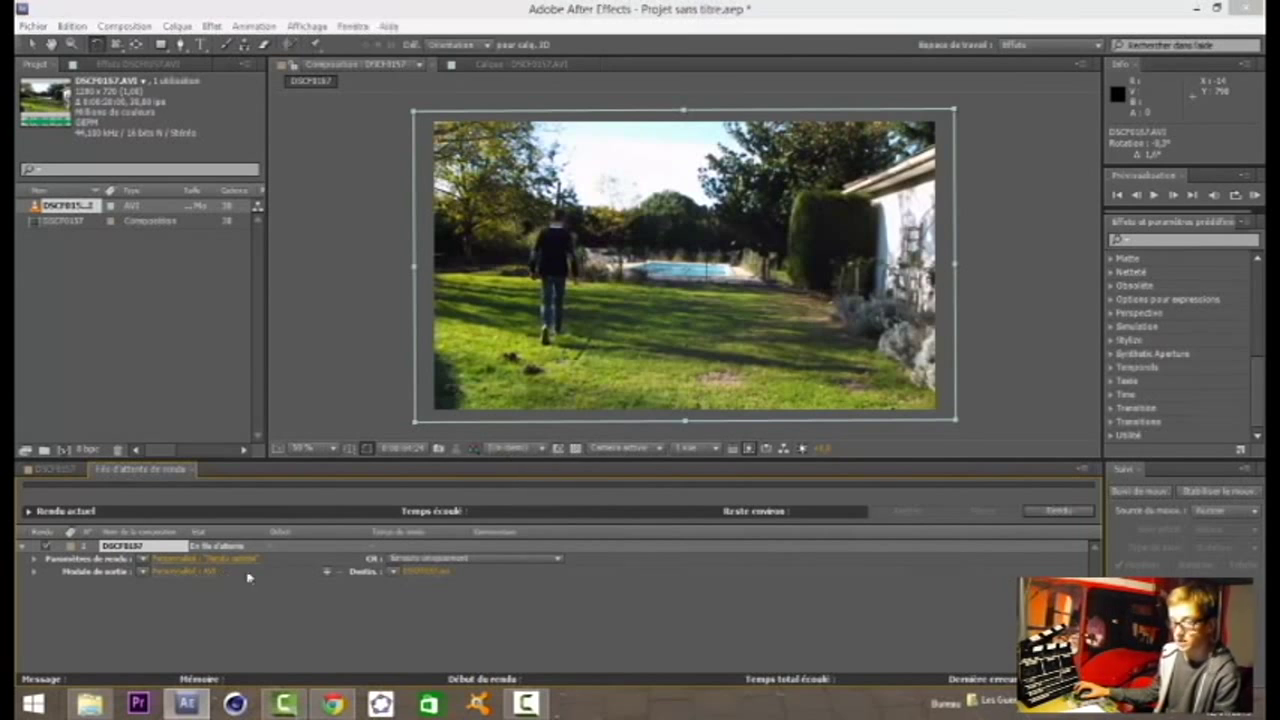
# Keep AVI as the Output Module format and bring up the Output To destination window.
pyautogui.click(200, 572)
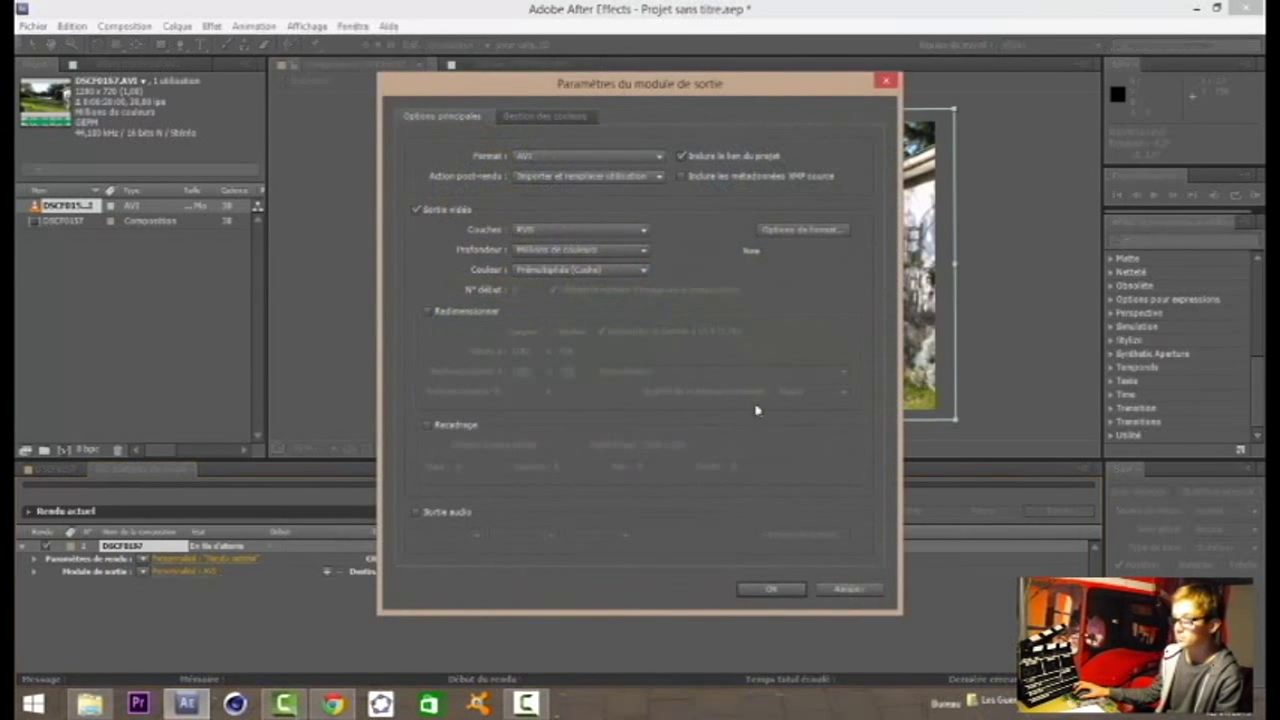
pyautogui.click(601, 158)
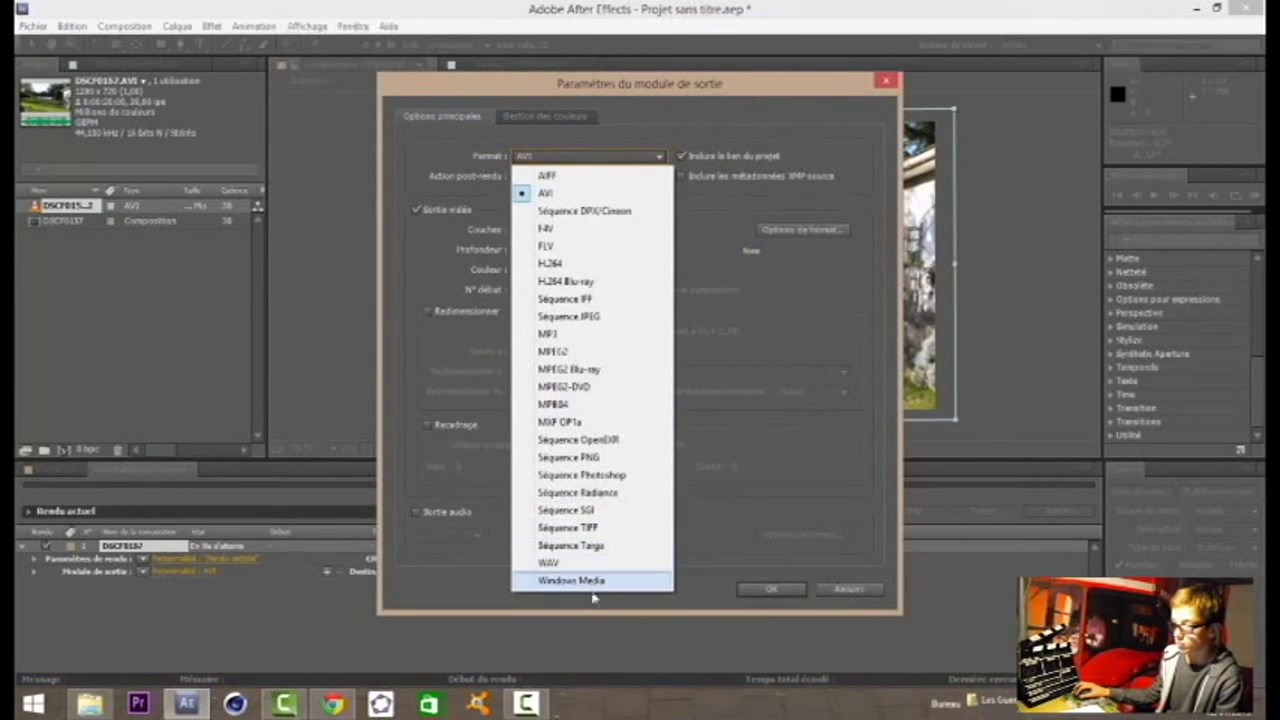
pyautogui.click(579, 196)
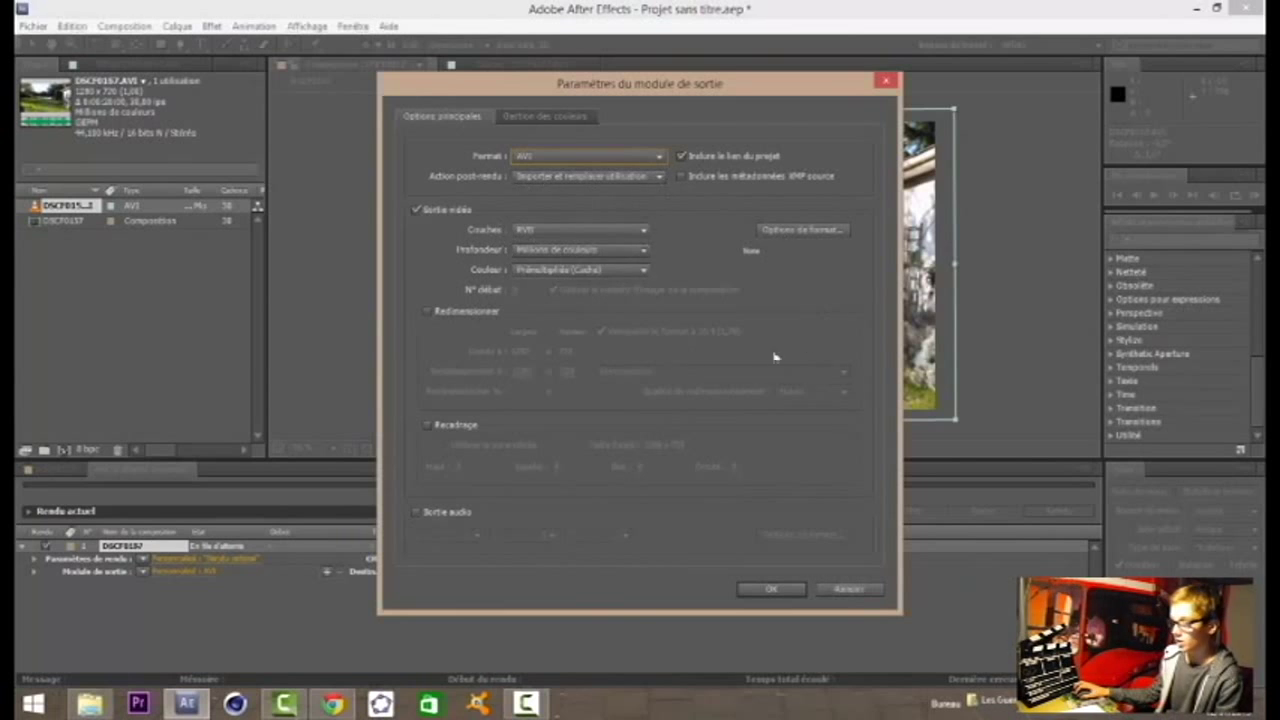
pyautogui.click(772, 590)
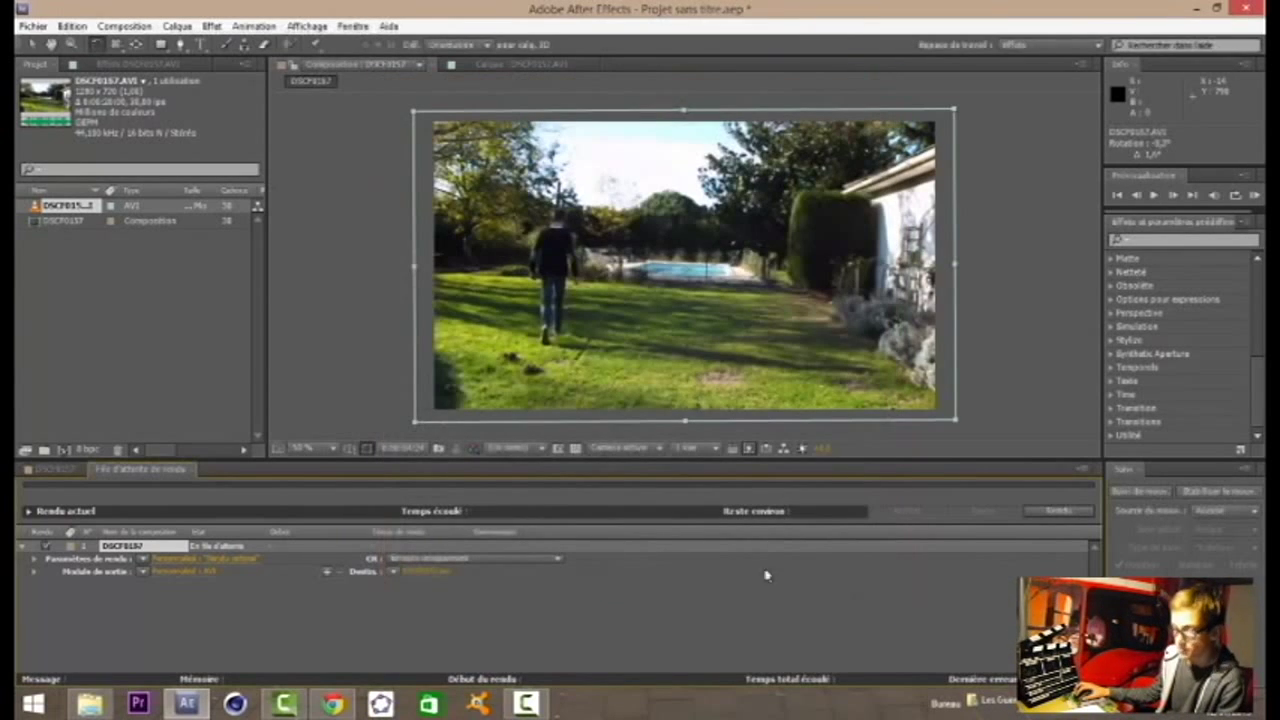
pyautogui.click(421, 573)
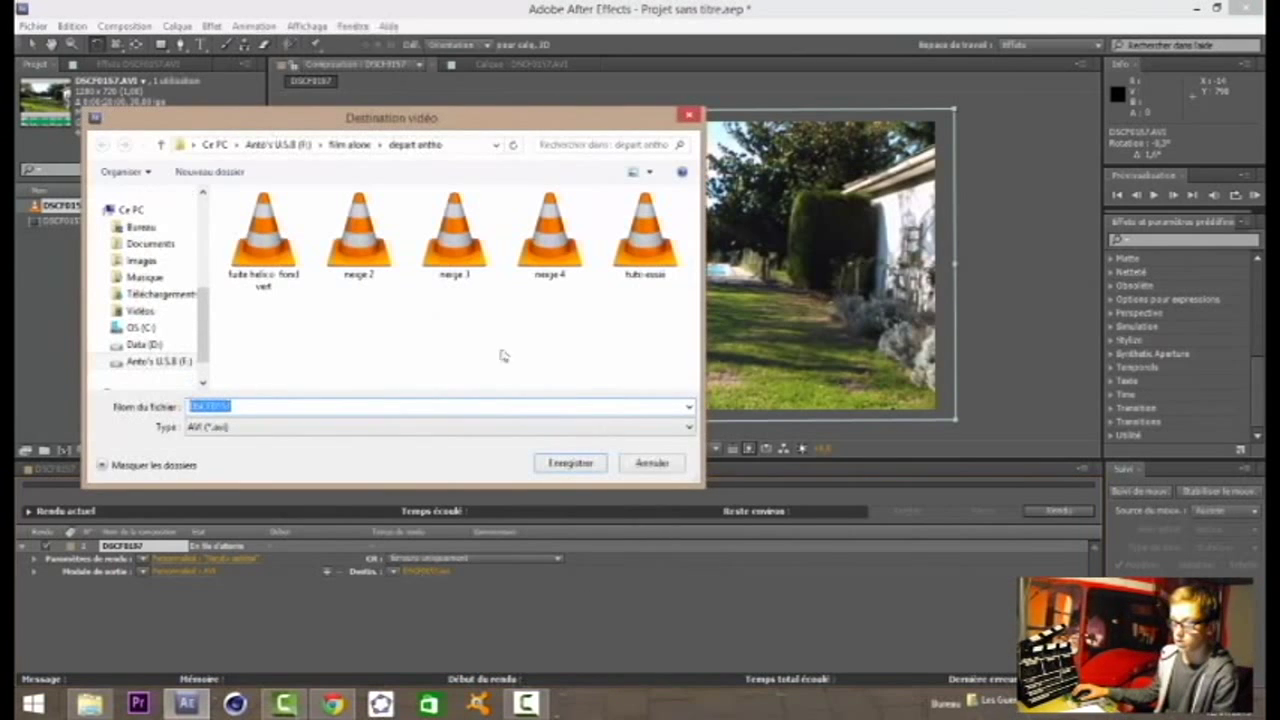
# Name the output file gugui, save it, and start the render from the Render Queue.
pyautogui.scroll(-1, 212, 337)
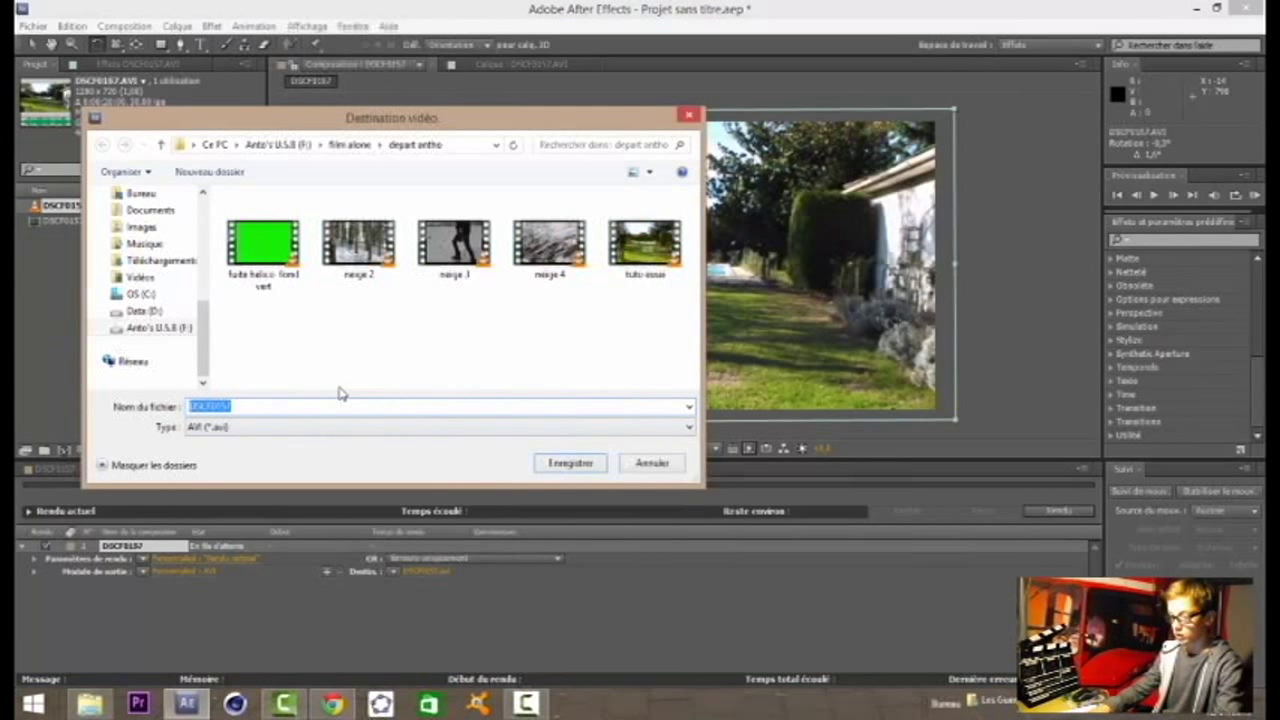
pyautogui.write('gugui')
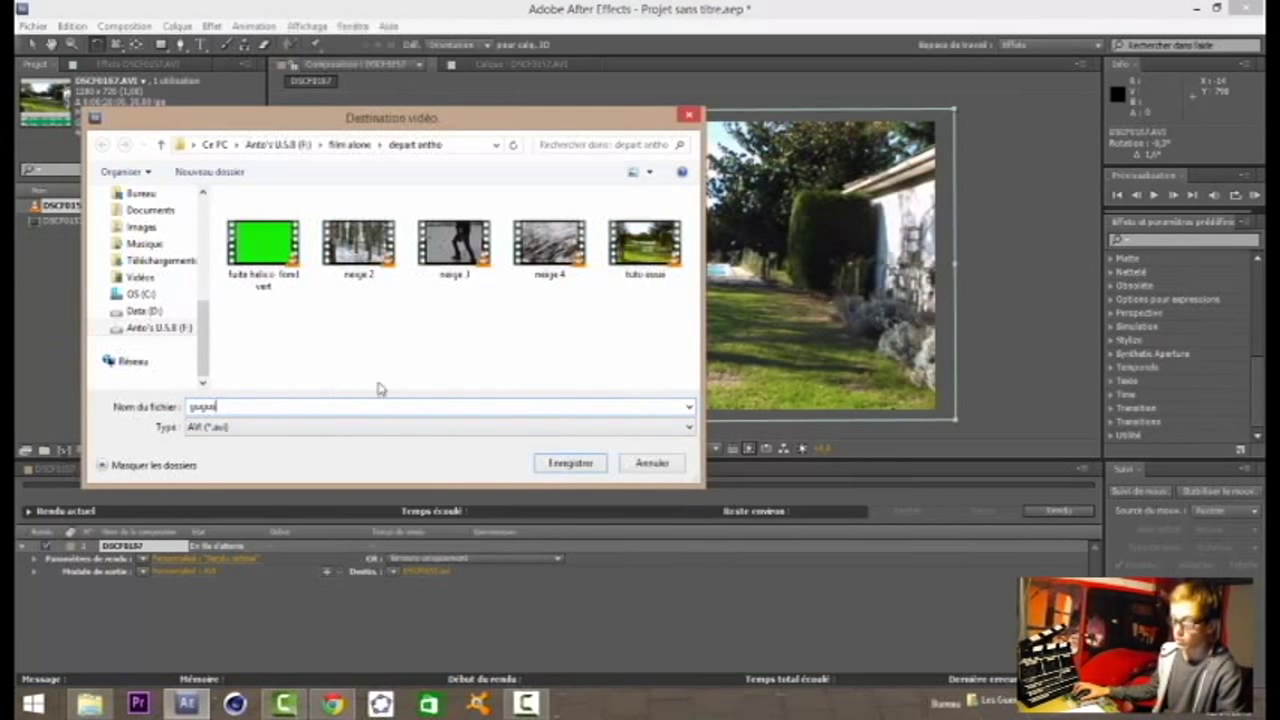
pyautogui.click(586, 464)
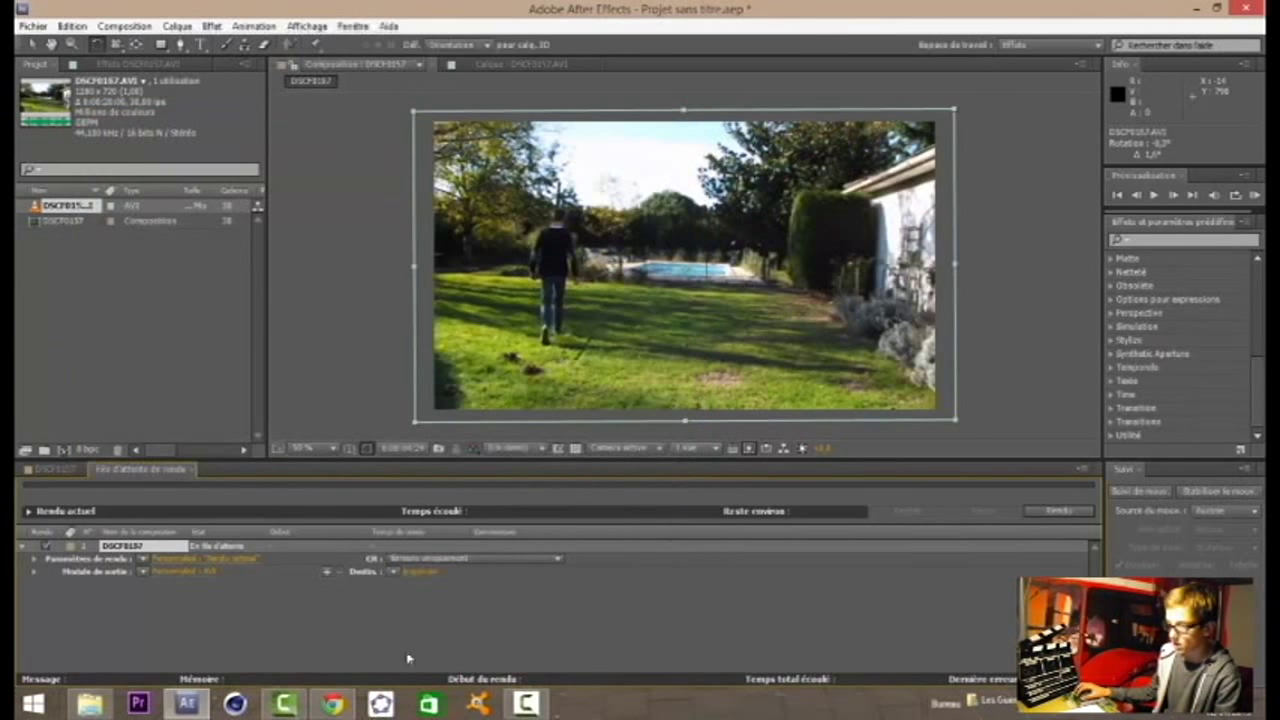
pyautogui.click(1043, 515)
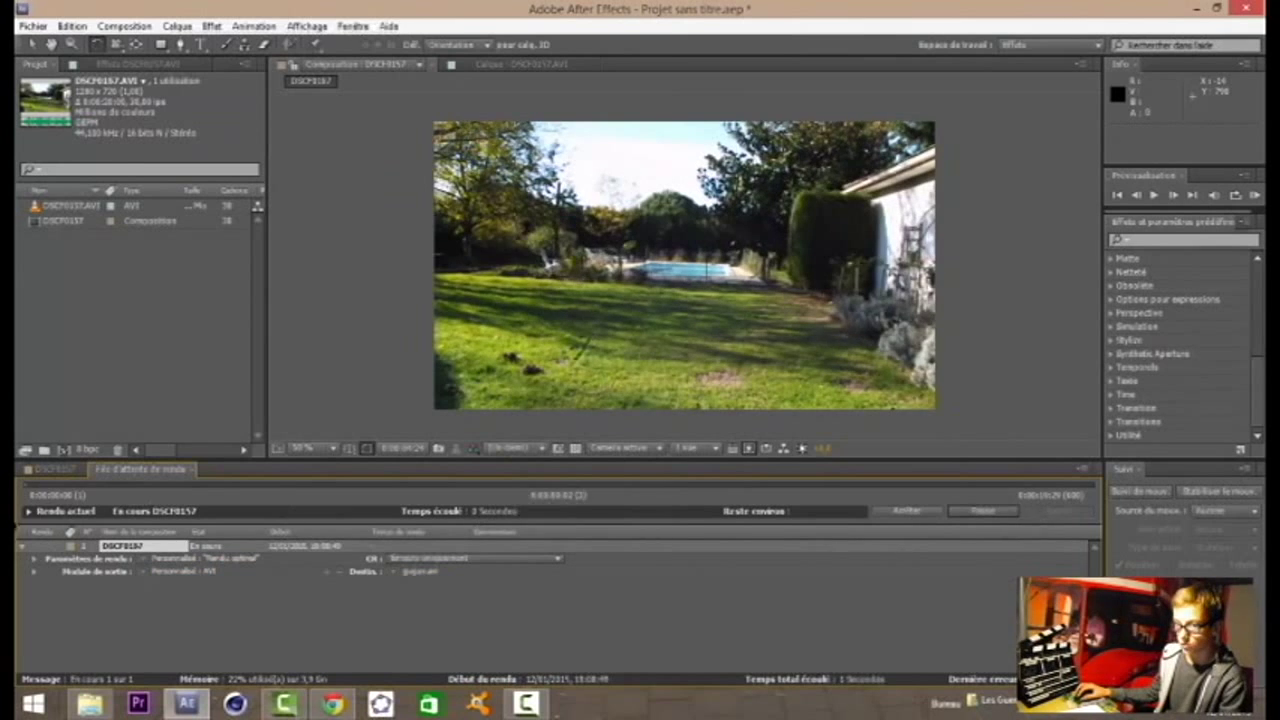